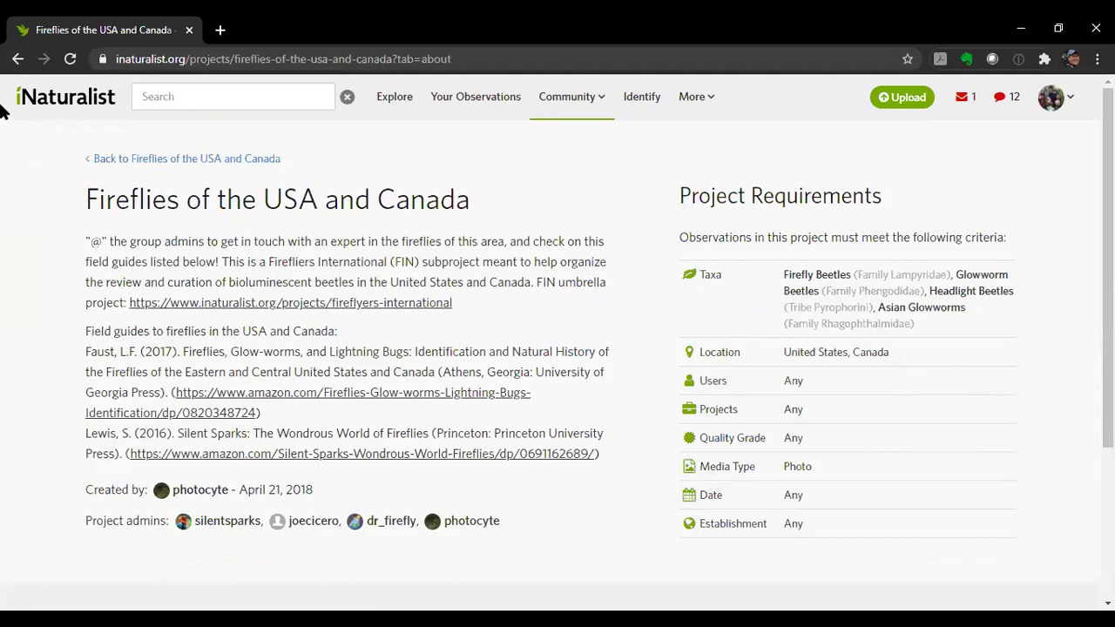
Return from the Fireflies project's about page to the list of your projects and look through it.
left_click(16, 59)
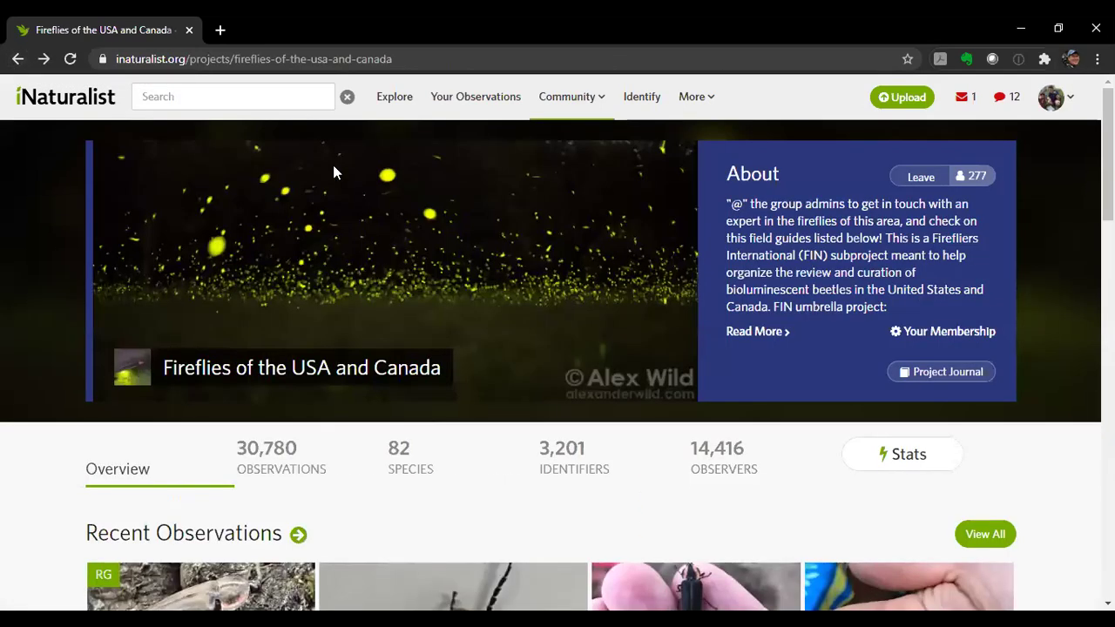
left_click(16, 59)
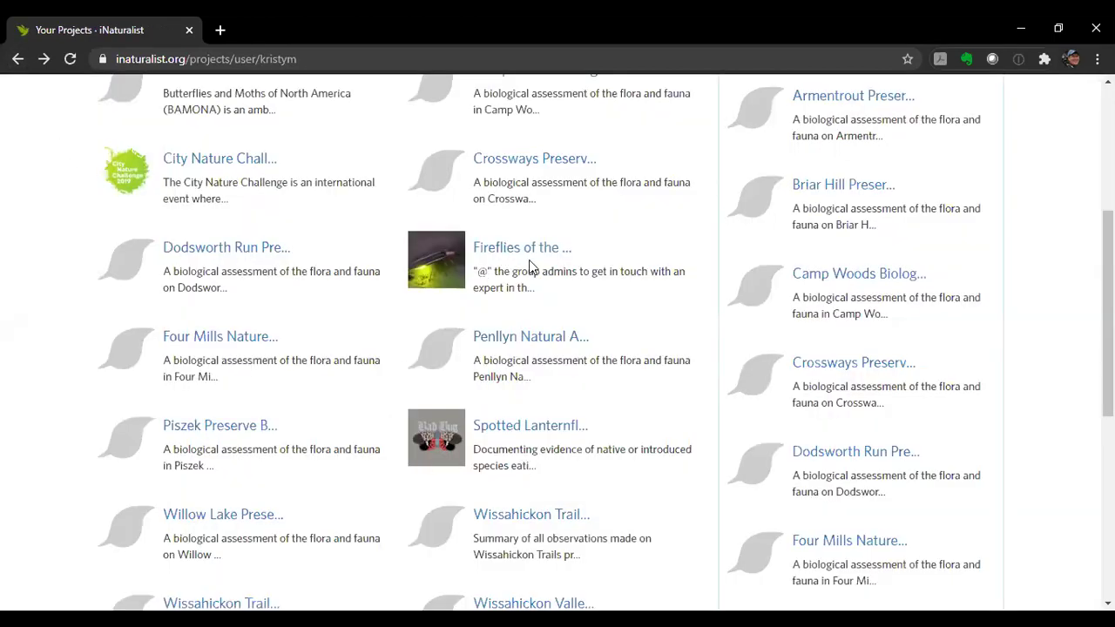
scroll(530, 265, "down", 3)
scroll(292, 323, "up", 7)
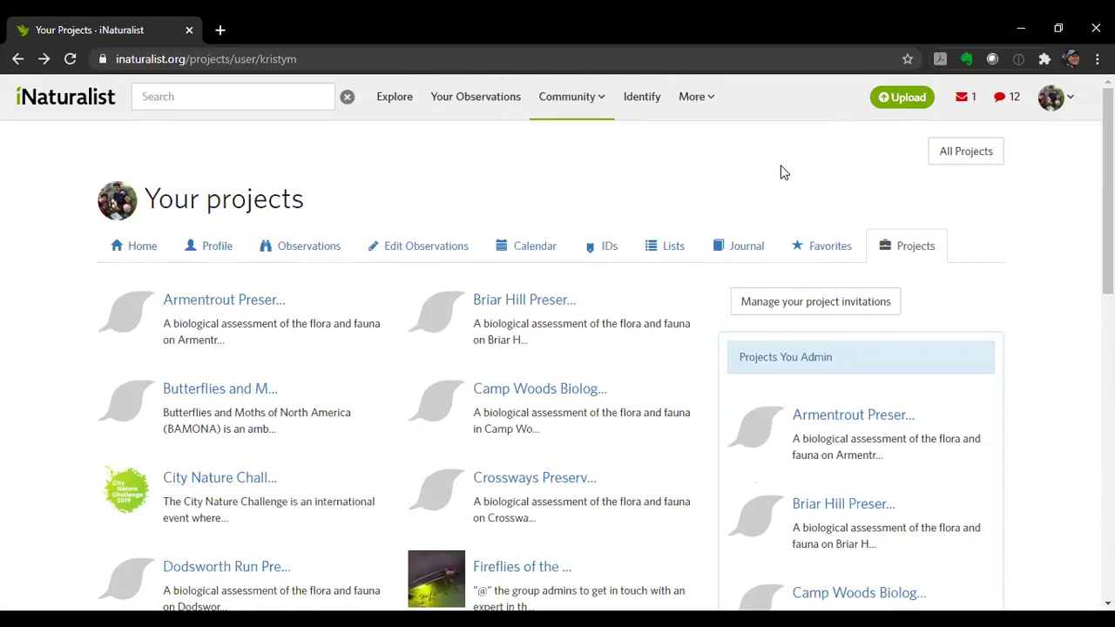
Start a new observation upload and browse for files to the Photos For iNaturalist folder on the Desktop.
left_click(897, 103)
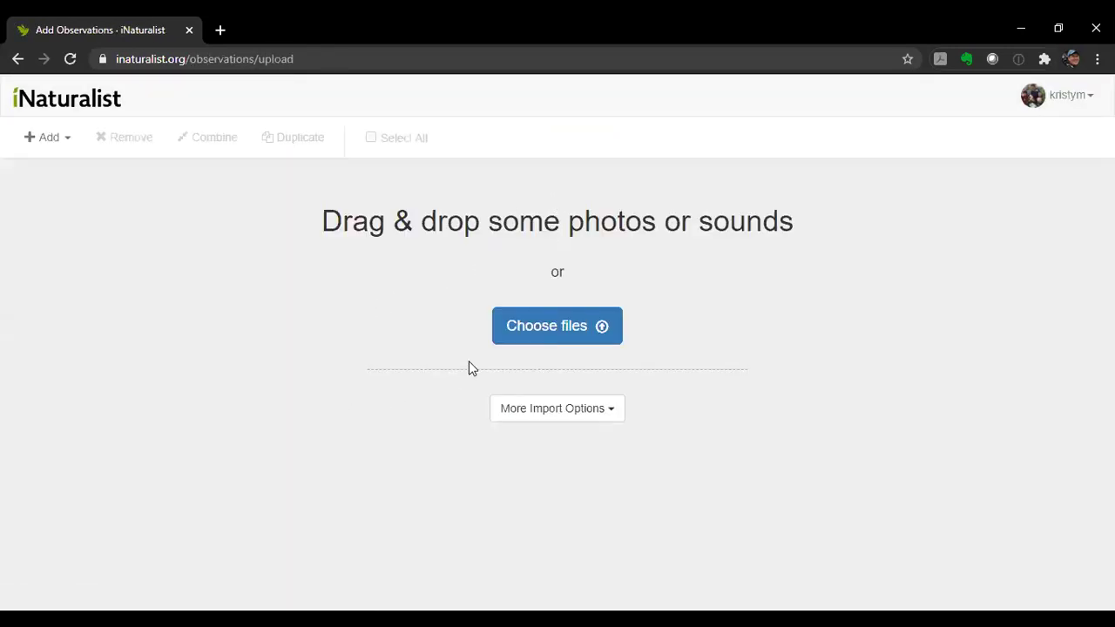
left_click(532, 329)
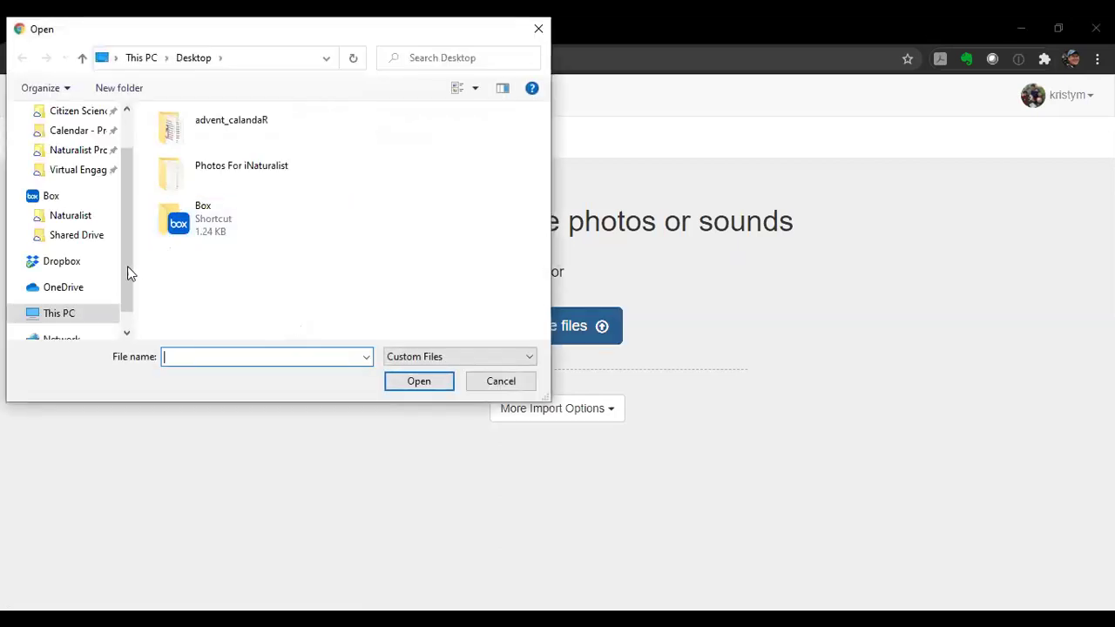
left_click_drag(127, 273, 67, 275)
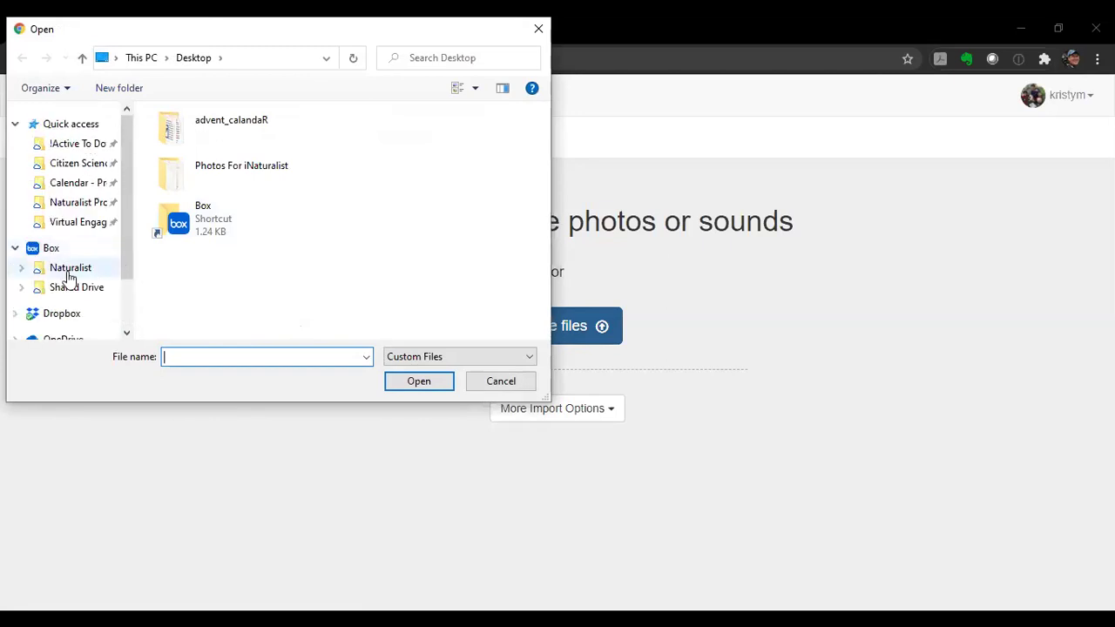
scroll(78, 279, "down", 2)
left_click(69, 295)
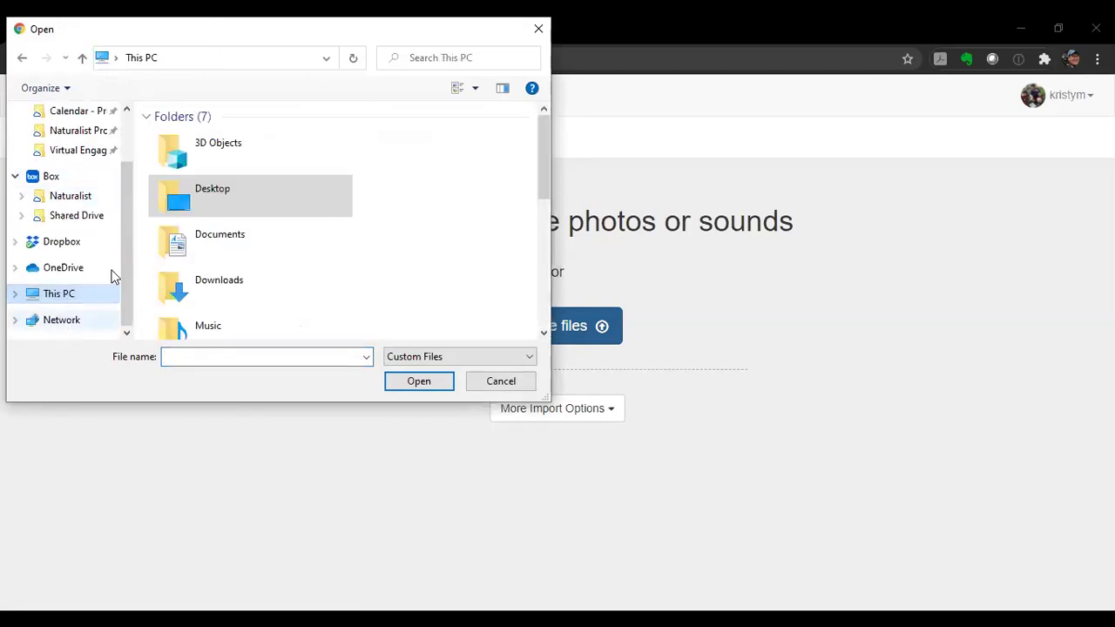
left_click(217, 196)
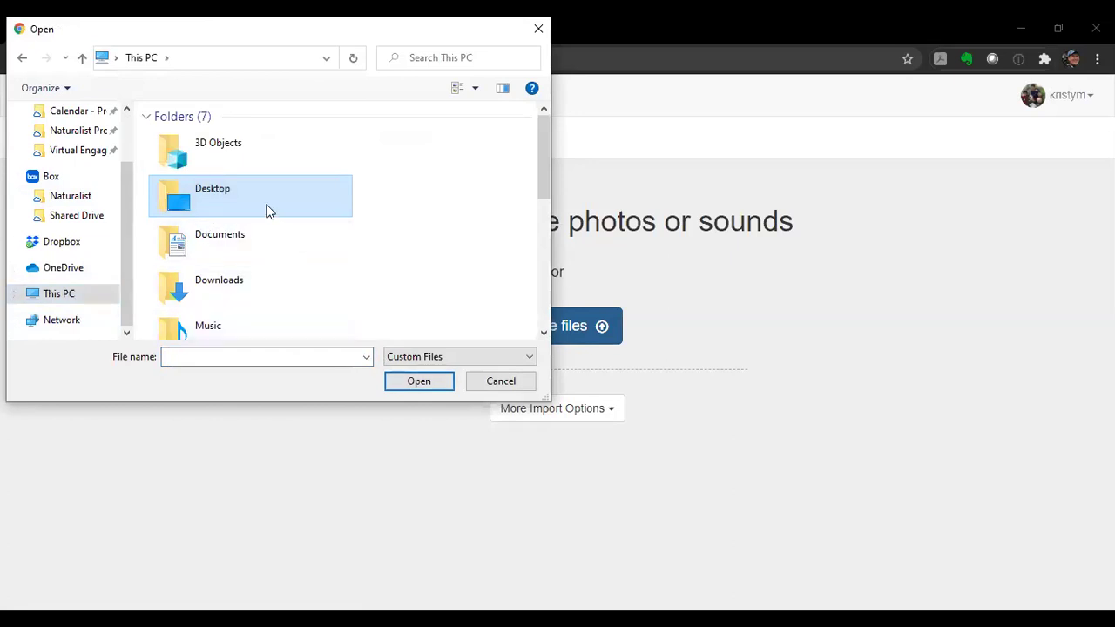
double_click(268, 211)
double_click(232, 170)
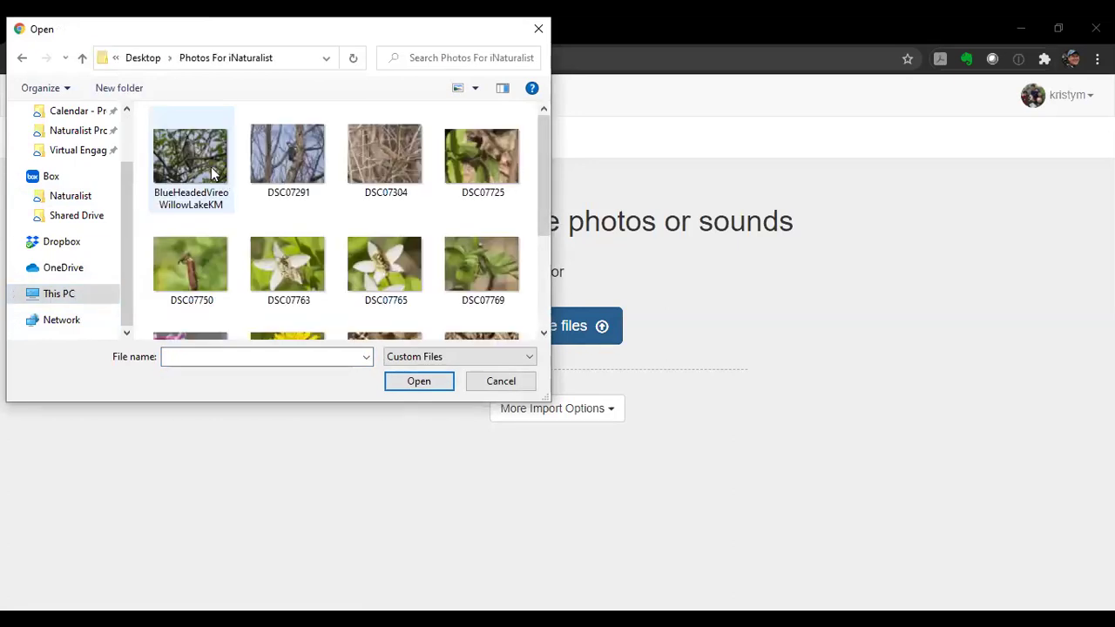
Load every photo in the folder, from BlueHeadedVireoWillowLakeKM through SpringBeautyMinerBeeWillowLakeKM, into the uploader.
left_click(211, 173)
scroll(312, 212, "down", 1)
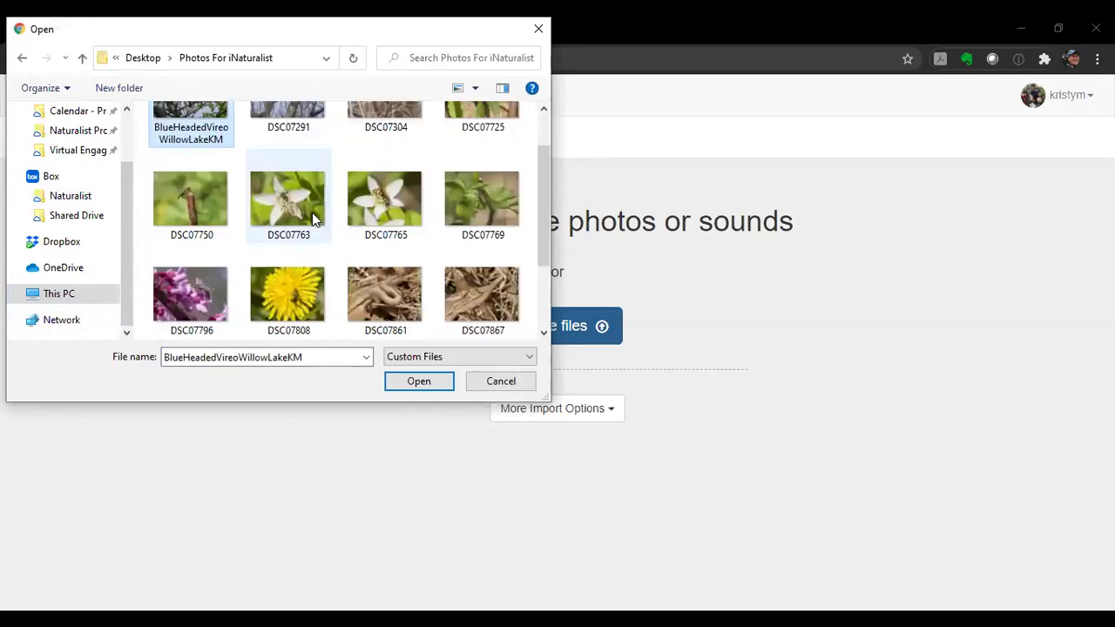
scroll(170, 143, "up", 1)
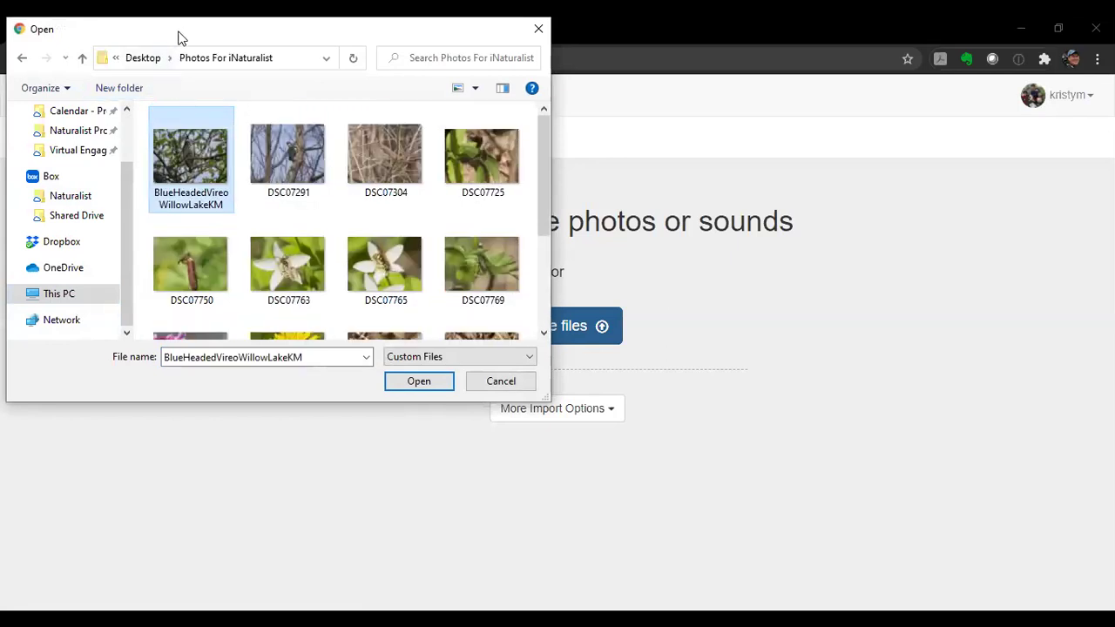
left_click_drag(178, 37, 182, 47)
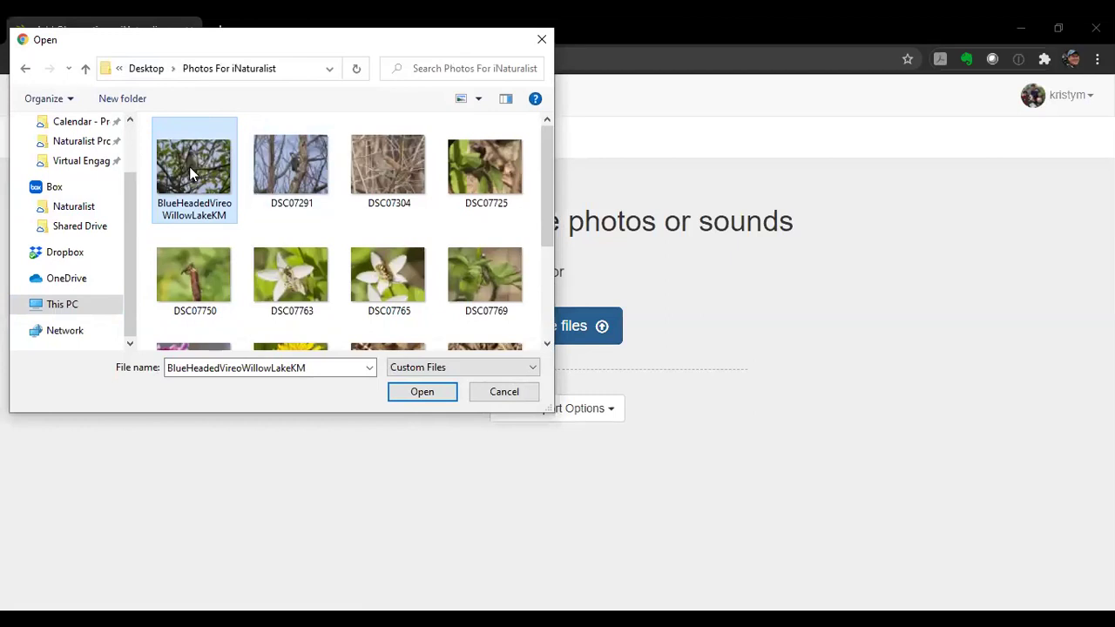
scroll(189, 173, "down", 1)
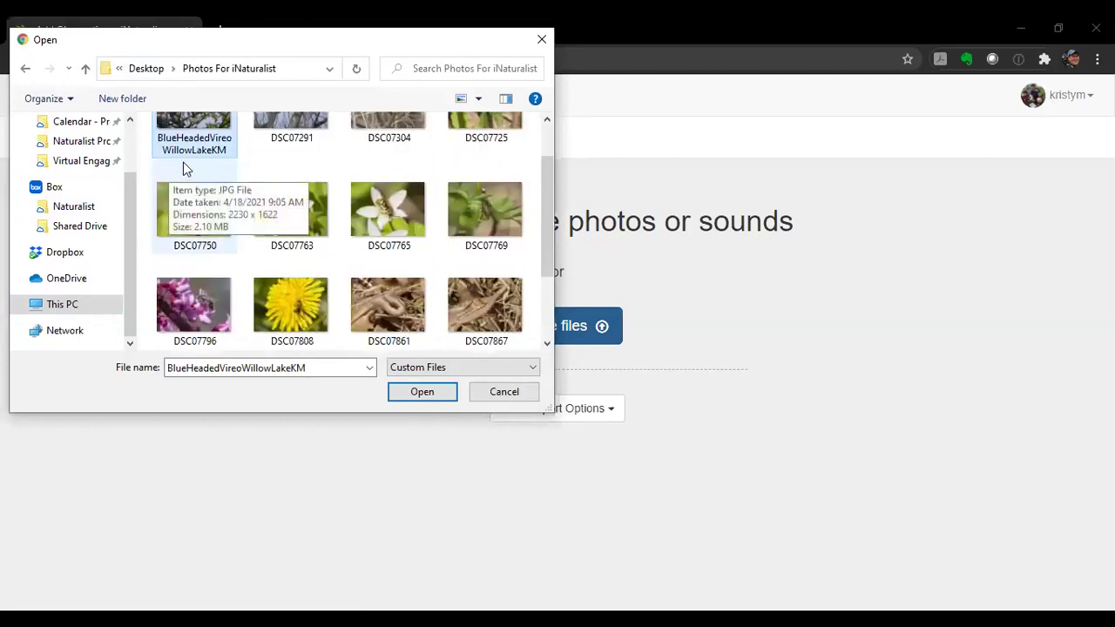
scroll(182, 162, "up", 1)
scroll(209, 166, "down", 3)
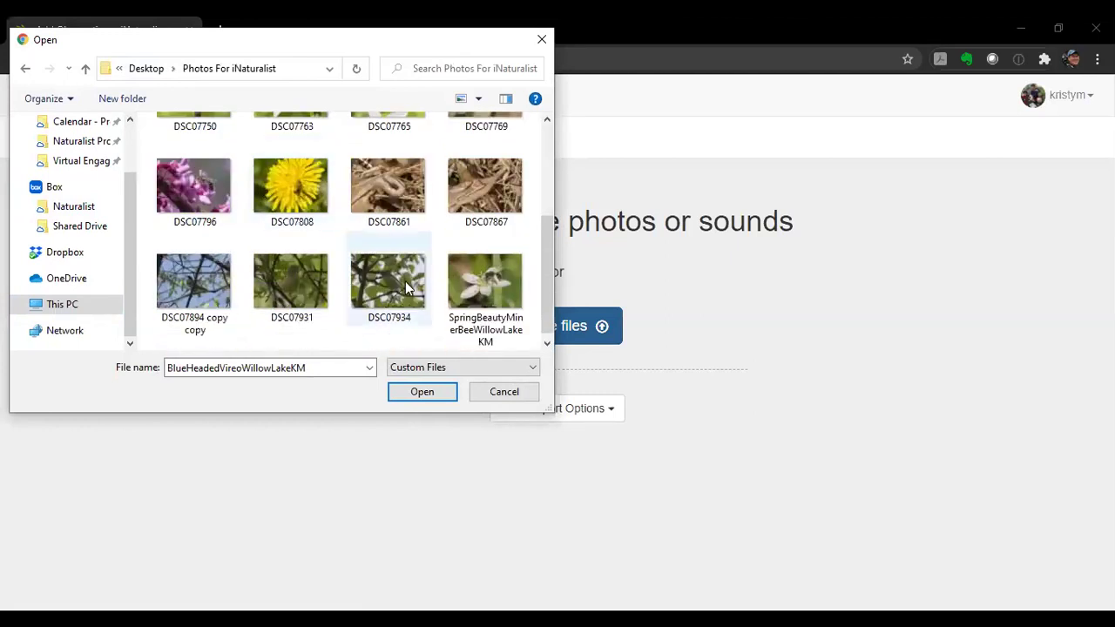
scroll(288, 209, "up", 2)
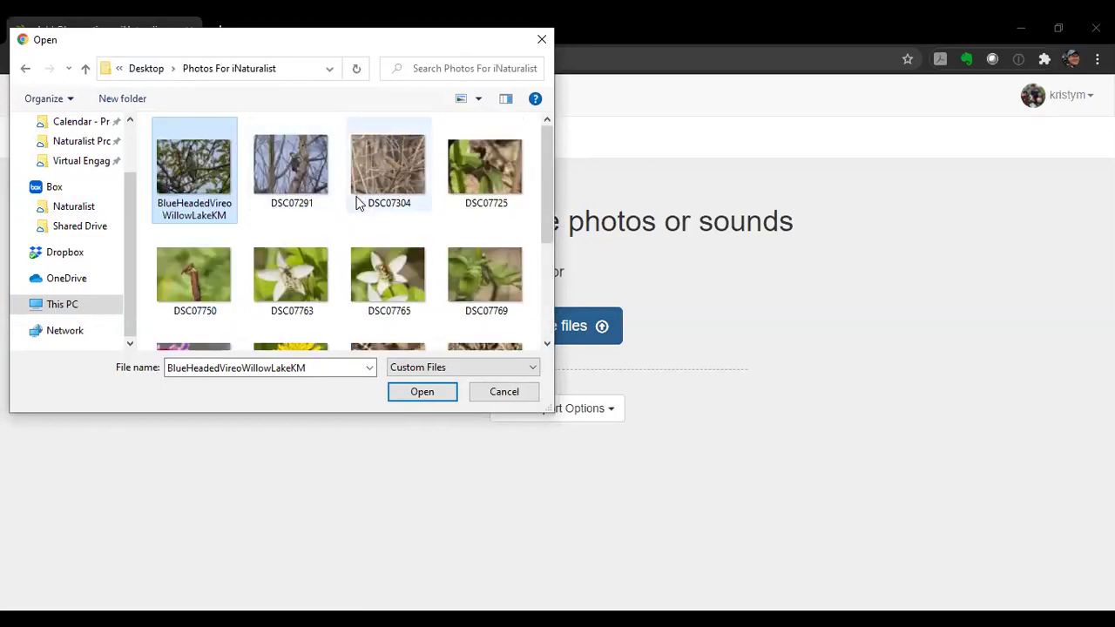
scroll(384, 226, "down", 1)
scroll(401, 250, "down", 1)
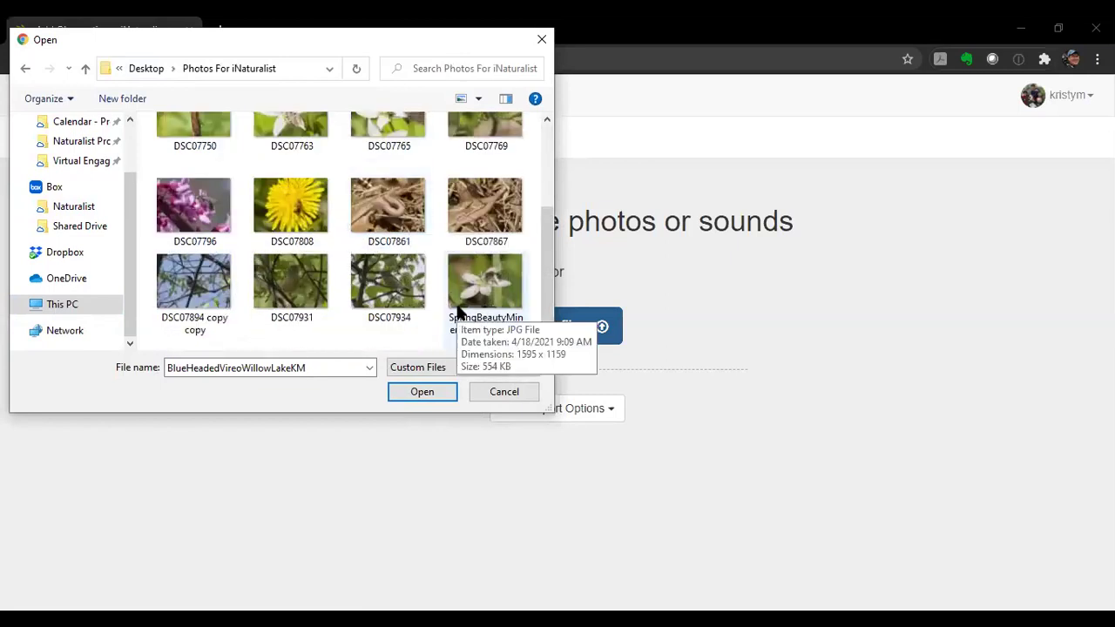
left_click(483, 281, "shift")
left_click(418, 393)
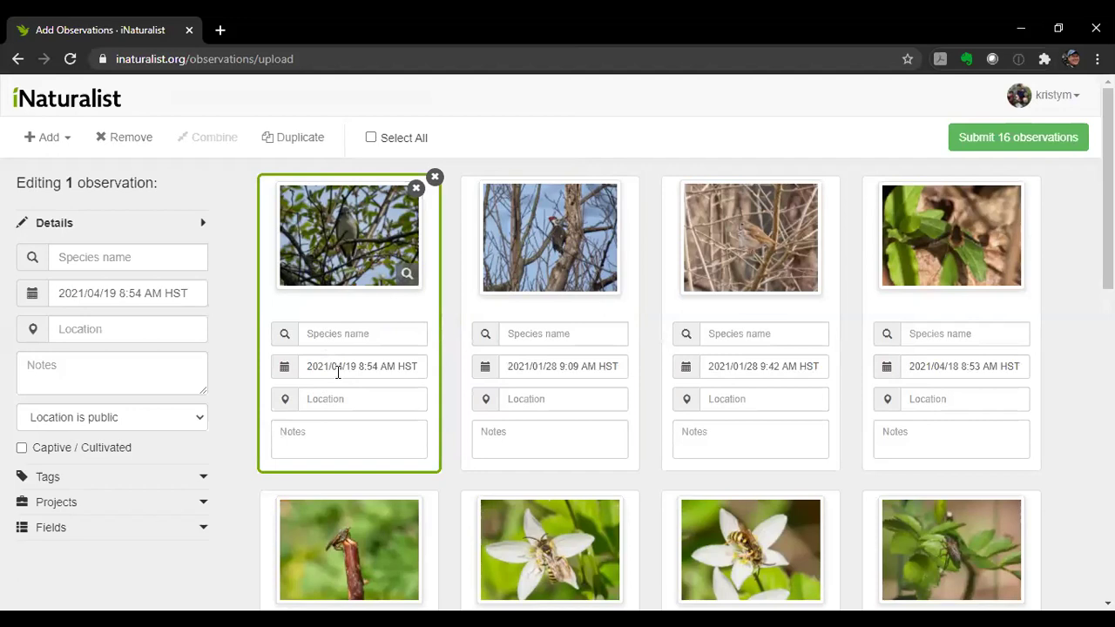
Combine the two 9:07 AM photos of the insect on the white flower into one observation and check its images.
scroll(442, 410, "down", 5)
scroll(445, 412, "down", 4)
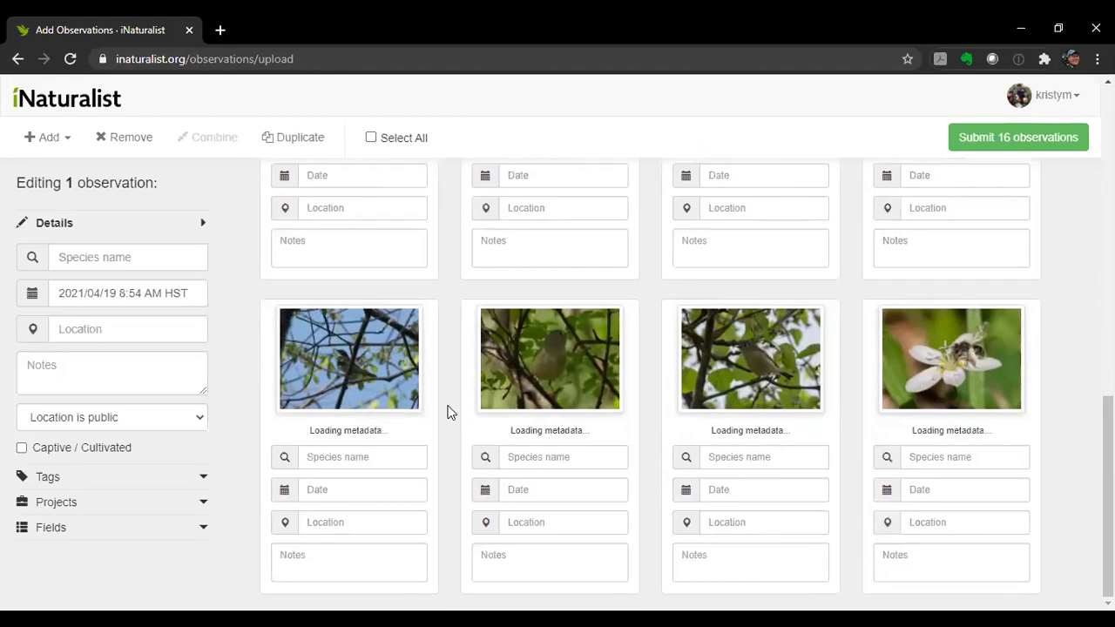
scroll(447, 412, "up", 8)
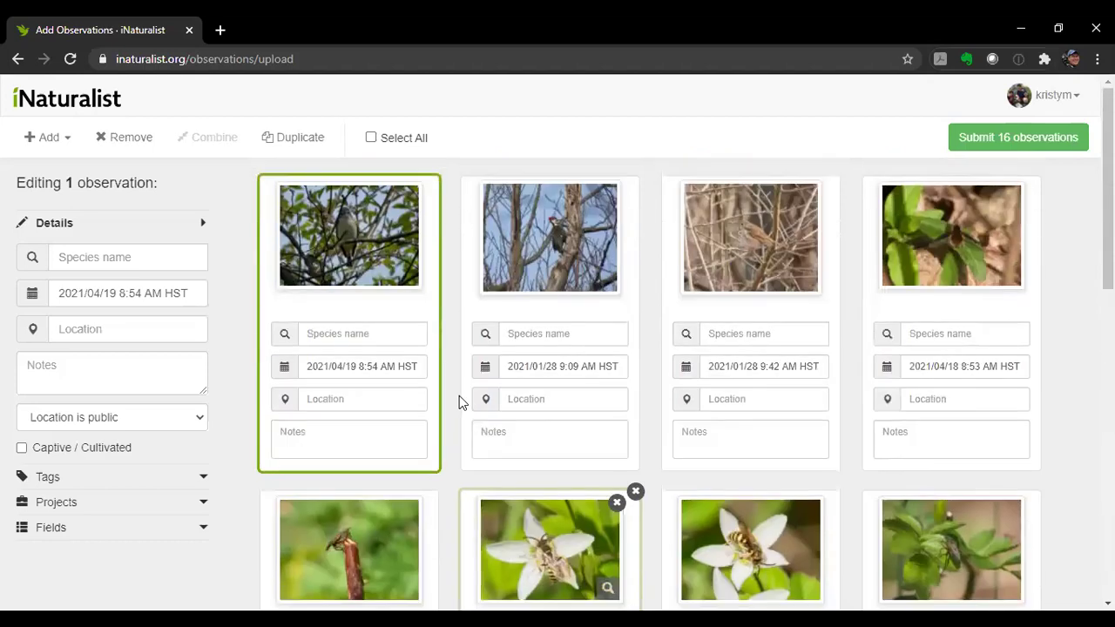
scroll(415, 388, "down", 1)
scroll(414, 388, "down", 2)
scroll(414, 388, "up", 2)
scroll(414, 388, "down", 2)
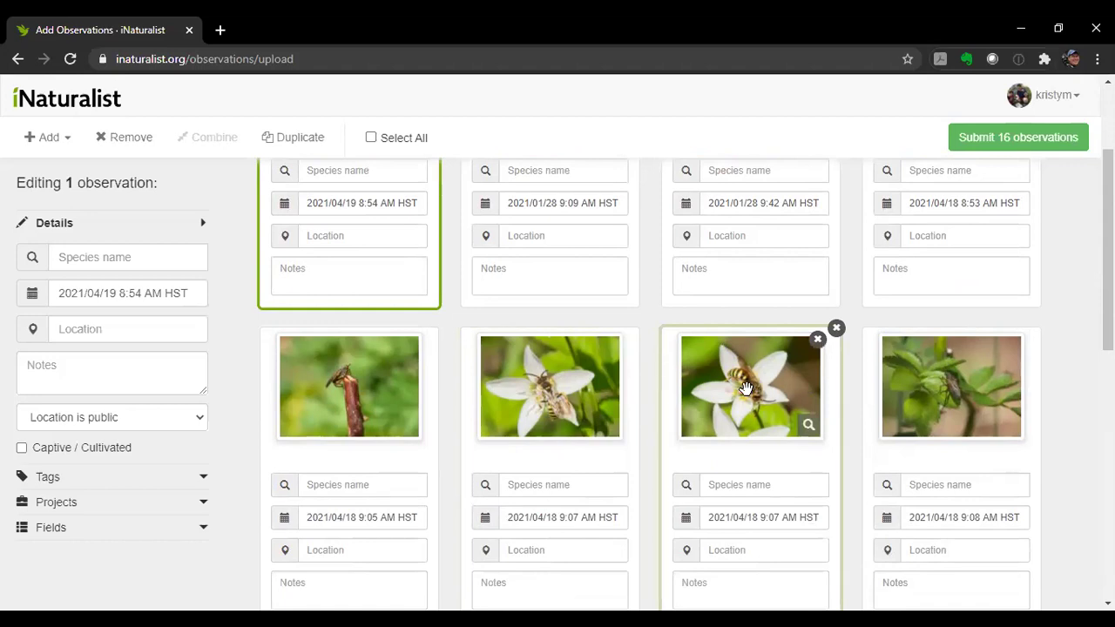
left_click_drag(745, 387, 519, 468)
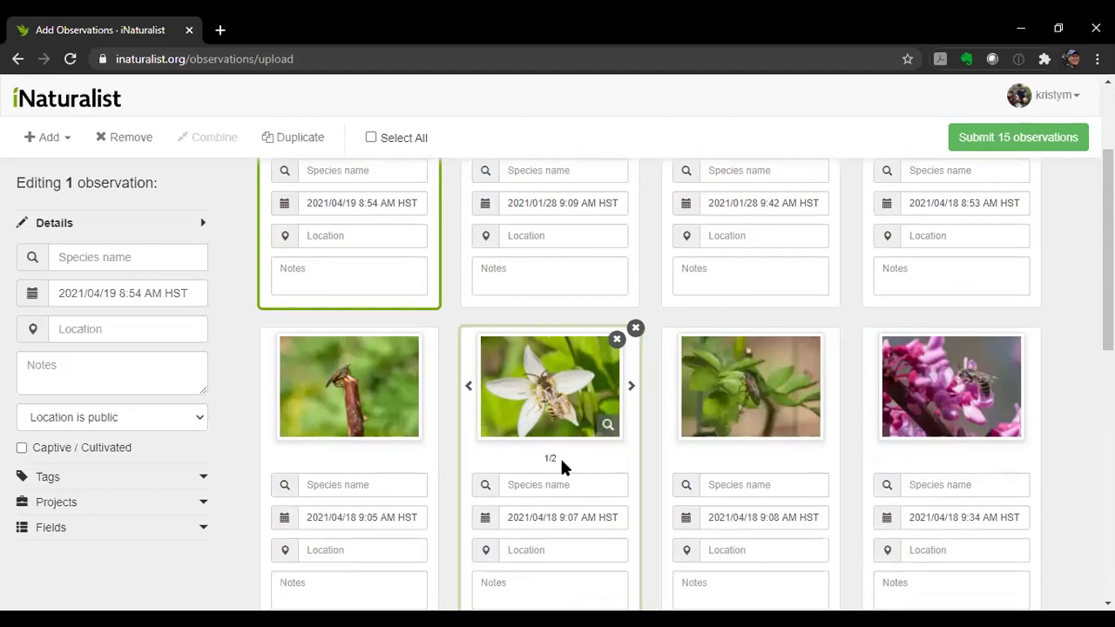
left_click(630, 388)
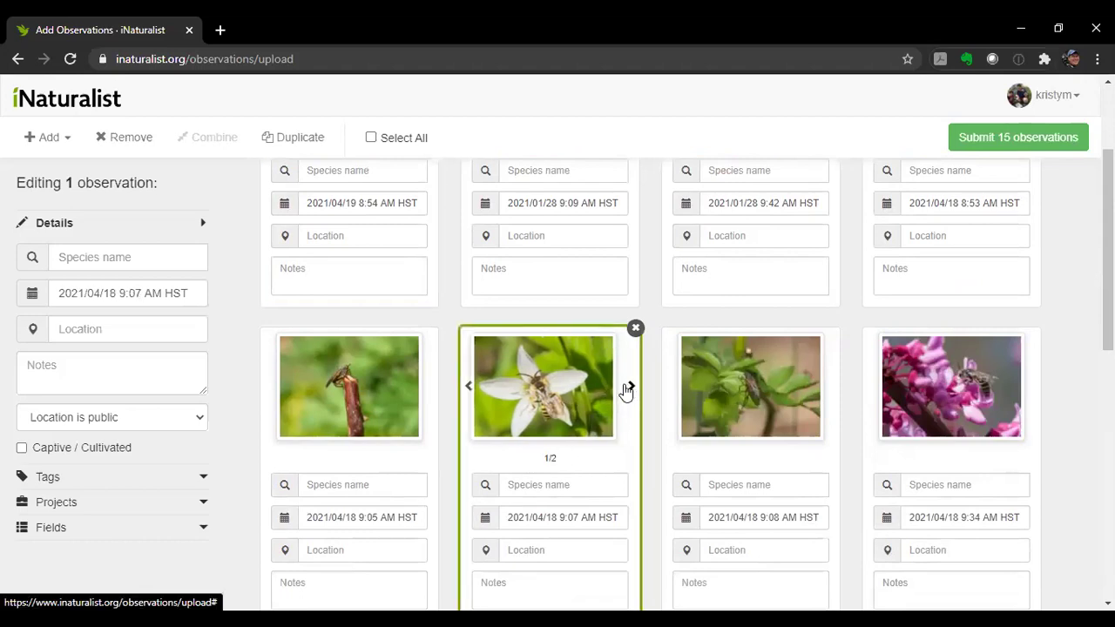
left_click(468, 387)
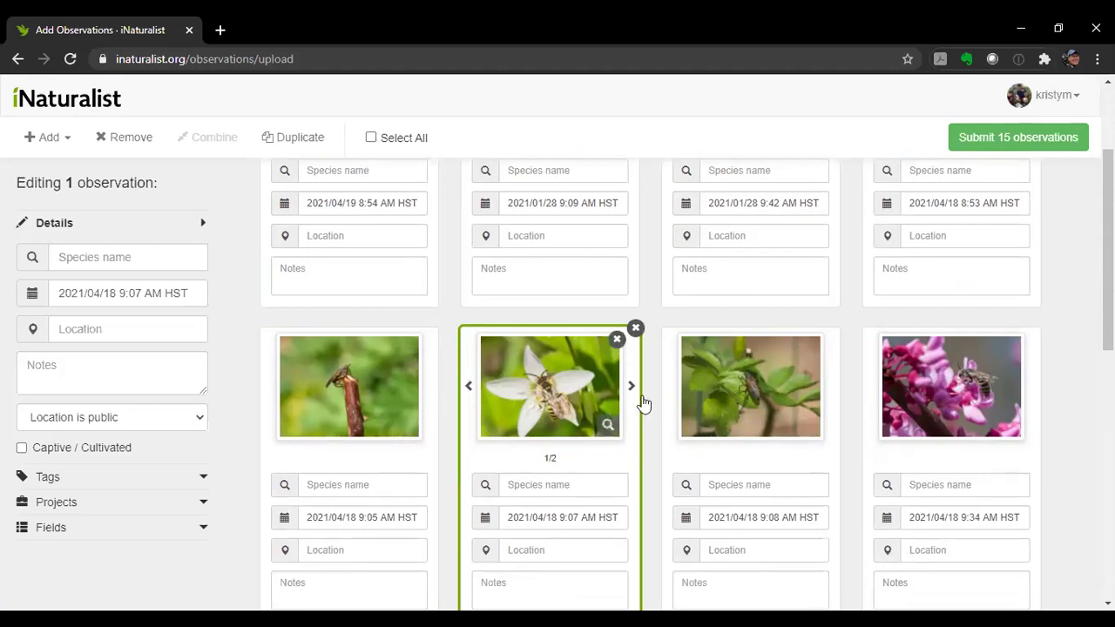
View the 9:08 AM photo of the fly on green leaves enlarged, and merge it into the 9:05 AM twig observation.
left_click(745, 388)
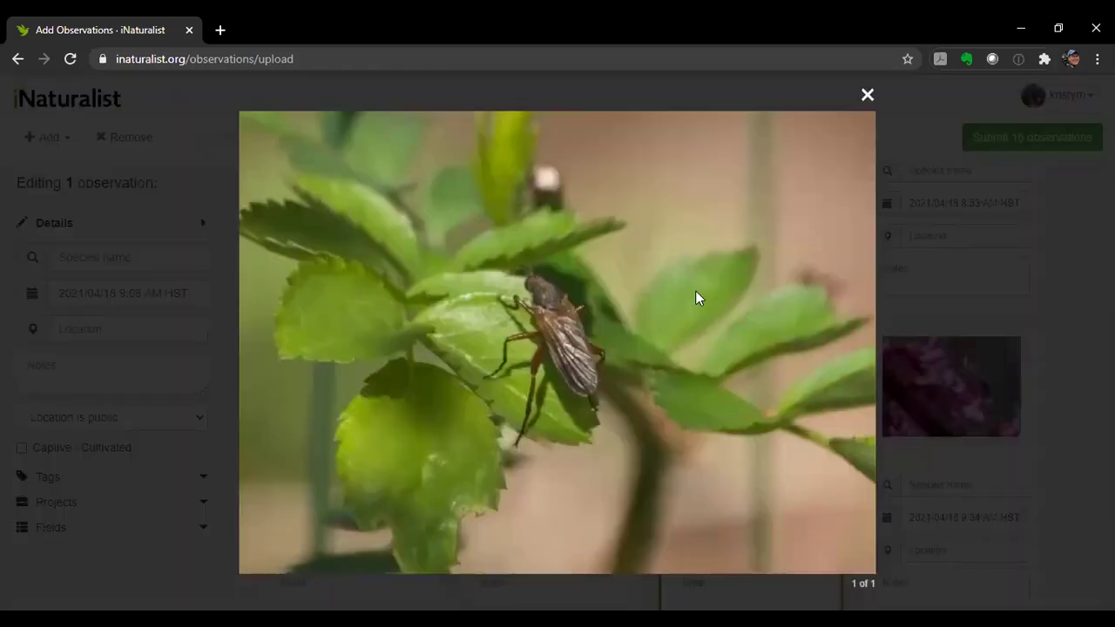
left_click(868, 94)
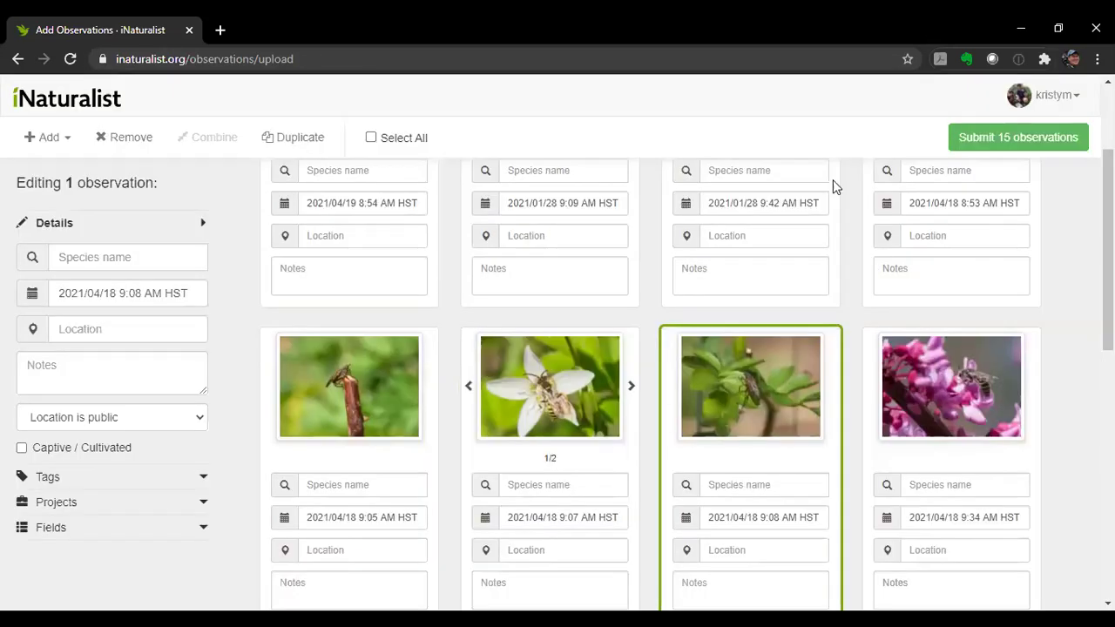
left_click(760, 383)
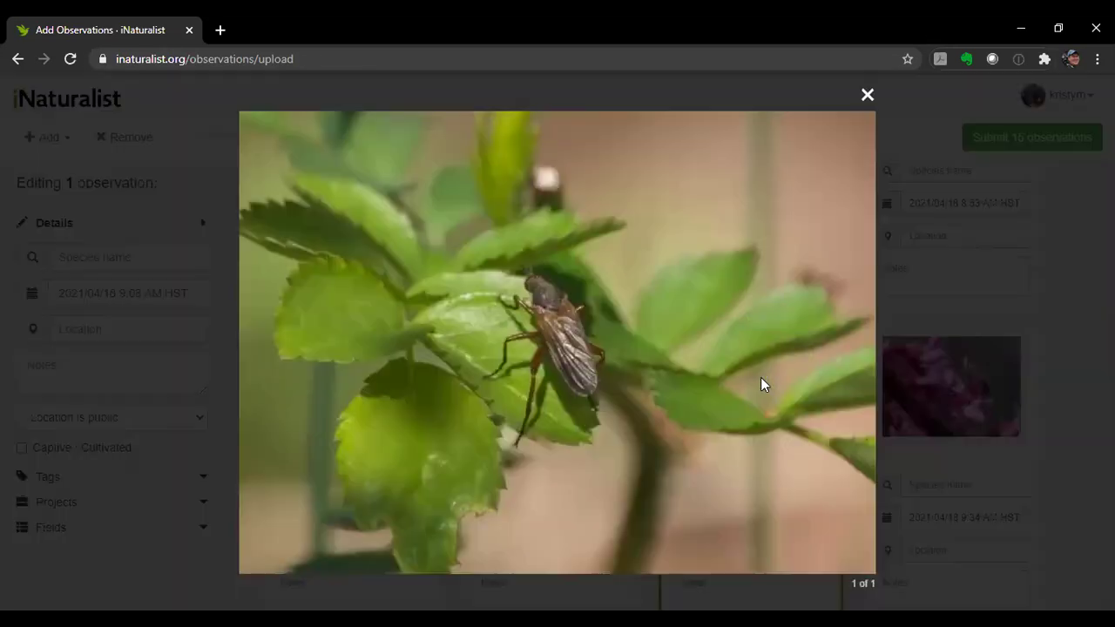
left_click(867, 94)
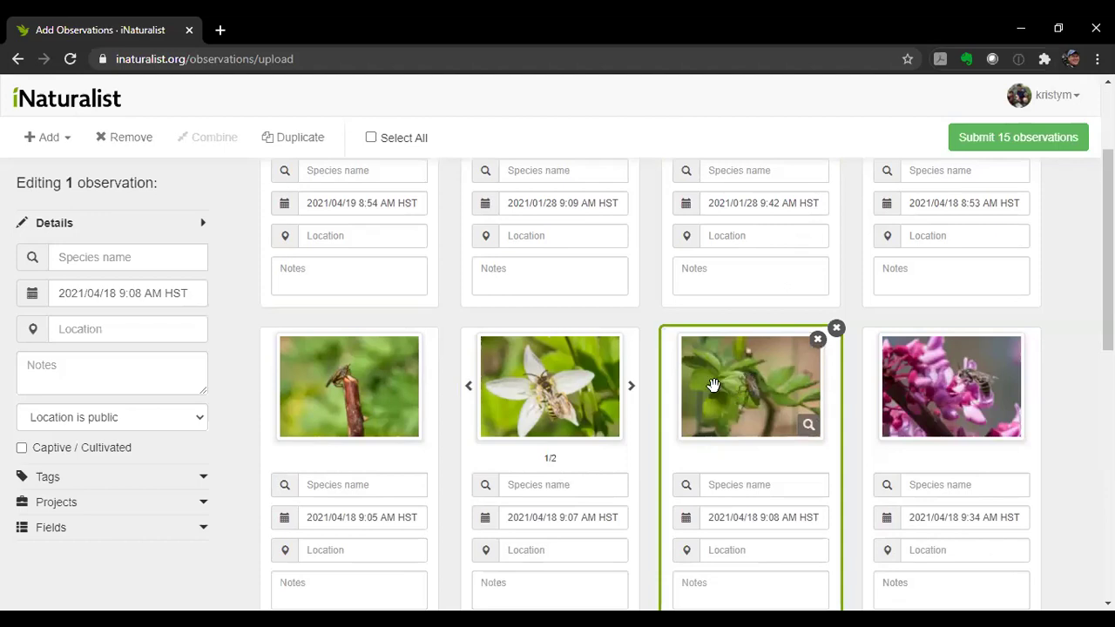
left_click_drag(712, 385, 351, 386)
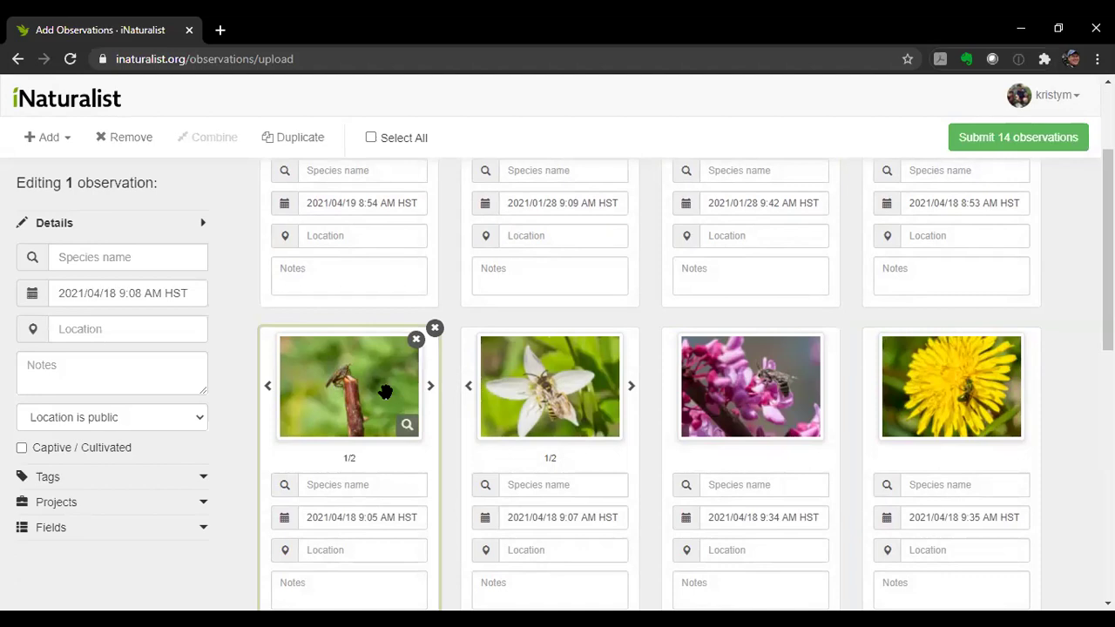
Combine the two 9:39 AM leaf-litter photos into one observation, and the 8:40 and 8:49 AM bird photos into another.
scroll(383, 366, "up", 2)
scroll(385, 359, "down", 6)
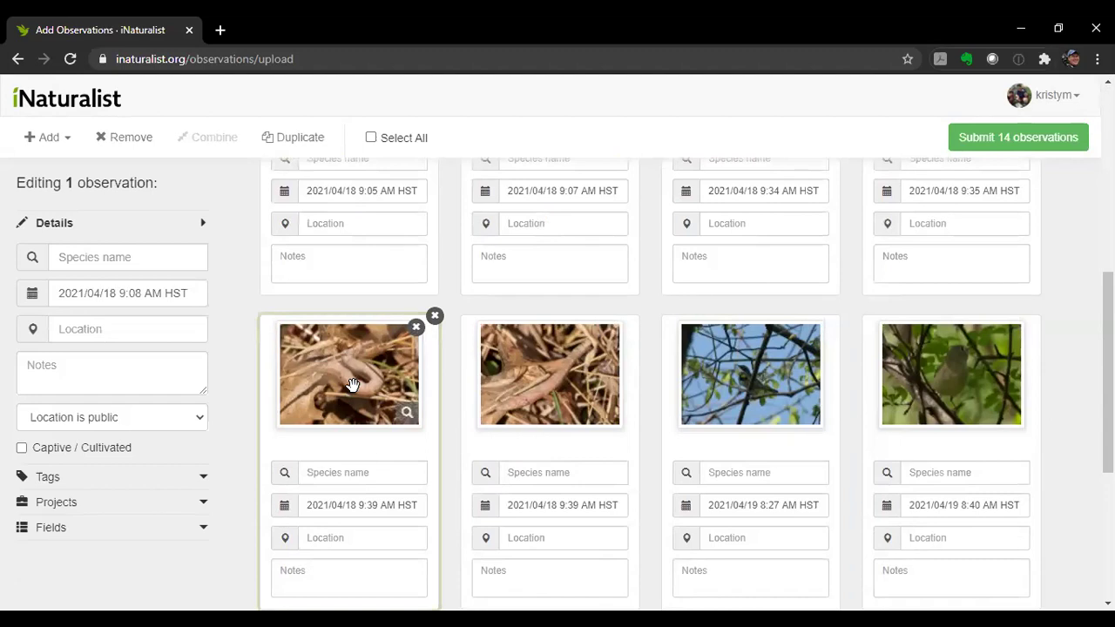
left_click_drag(351, 384, 459, 392)
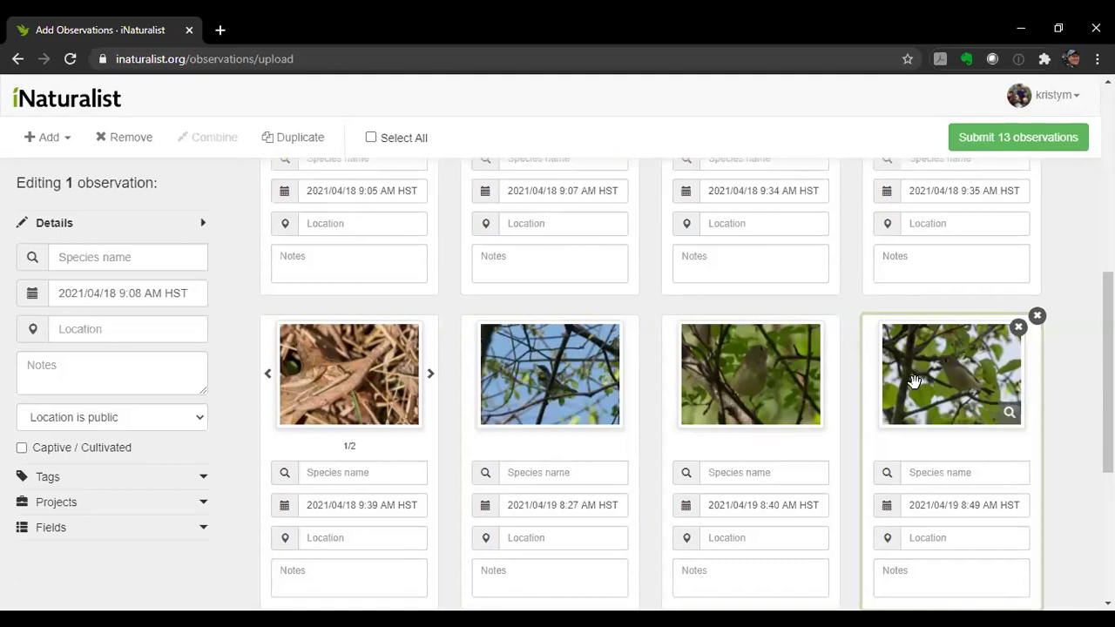
left_click_drag(915, 381, 729, 418)
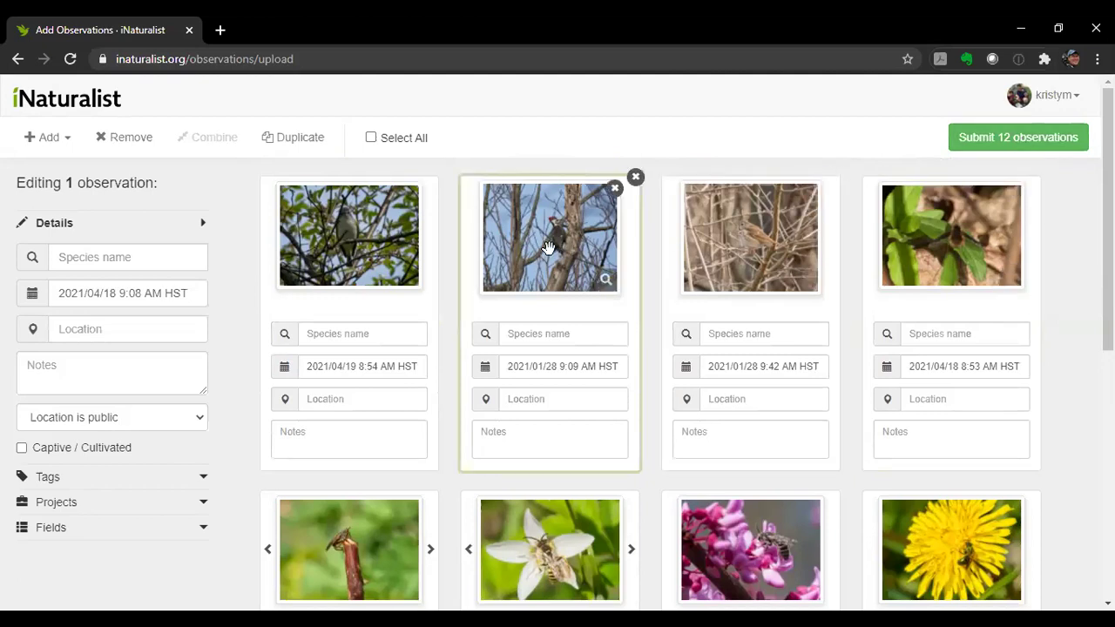
Review the grouped observation cards and view the woodpecker photo from 2021/01/28 9:09 AM enlarged.
scroll(548, 248, "down", 6)
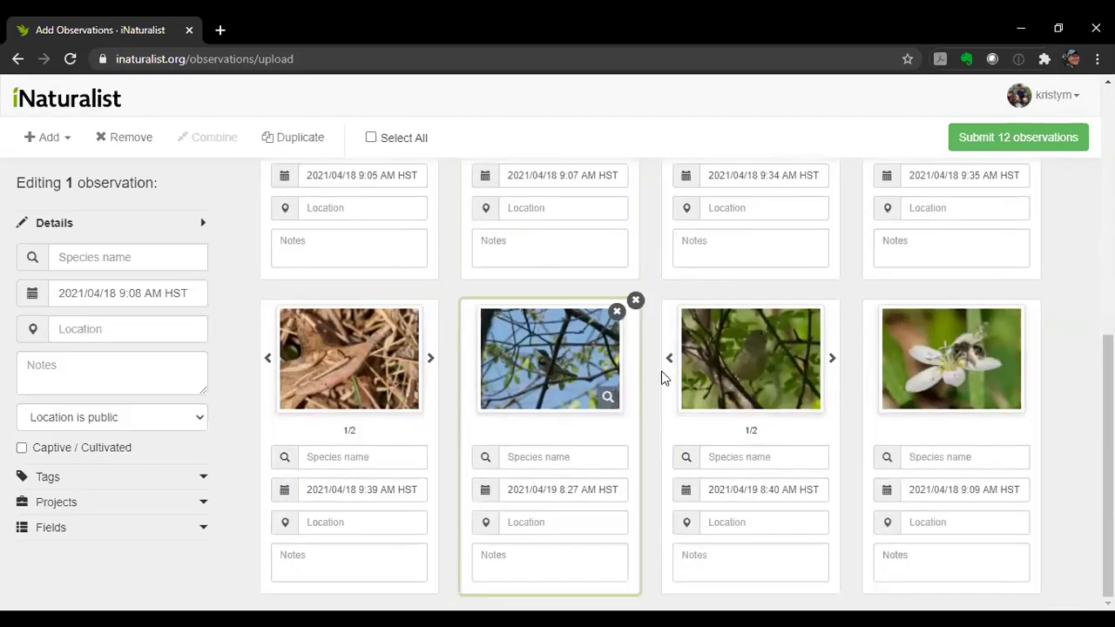
scroll(595, 331, "up", 4)
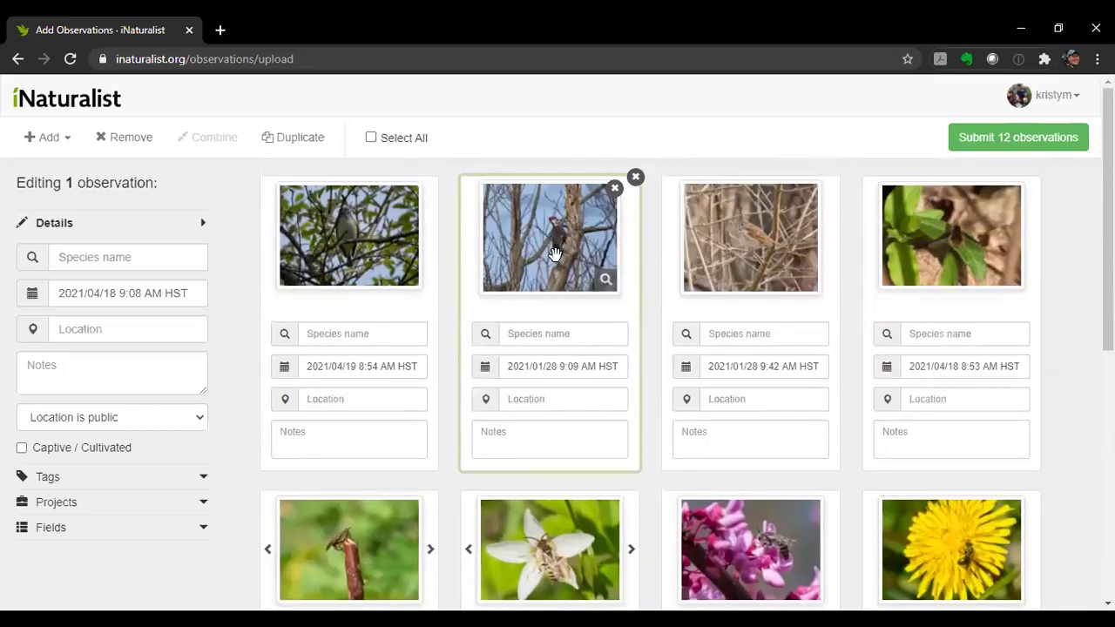
left_click(550, 251)
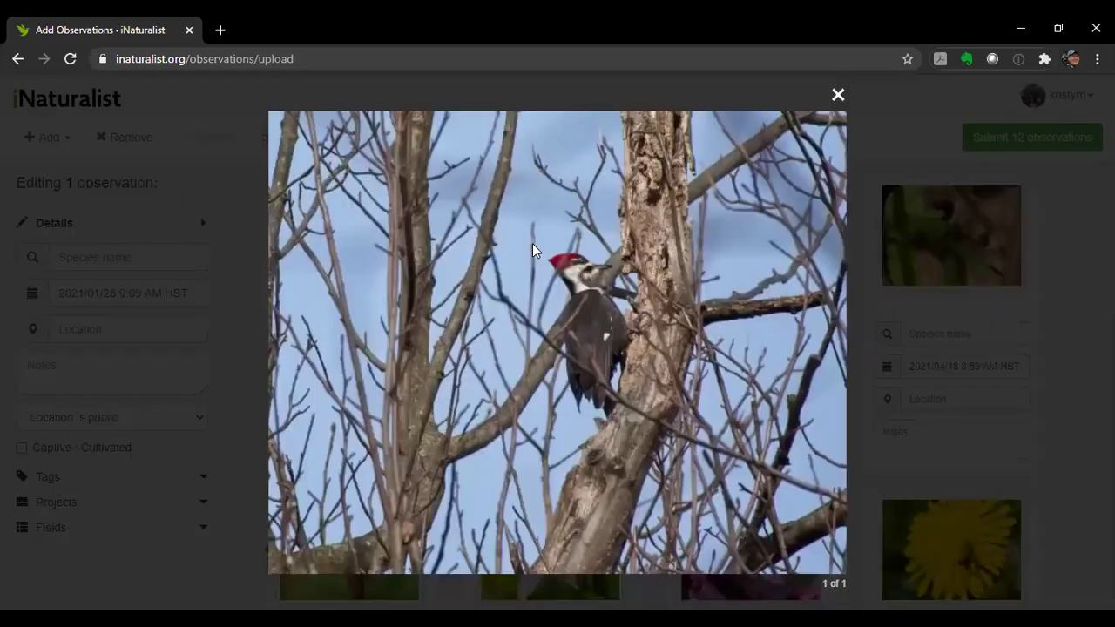
left_click(836, 96)
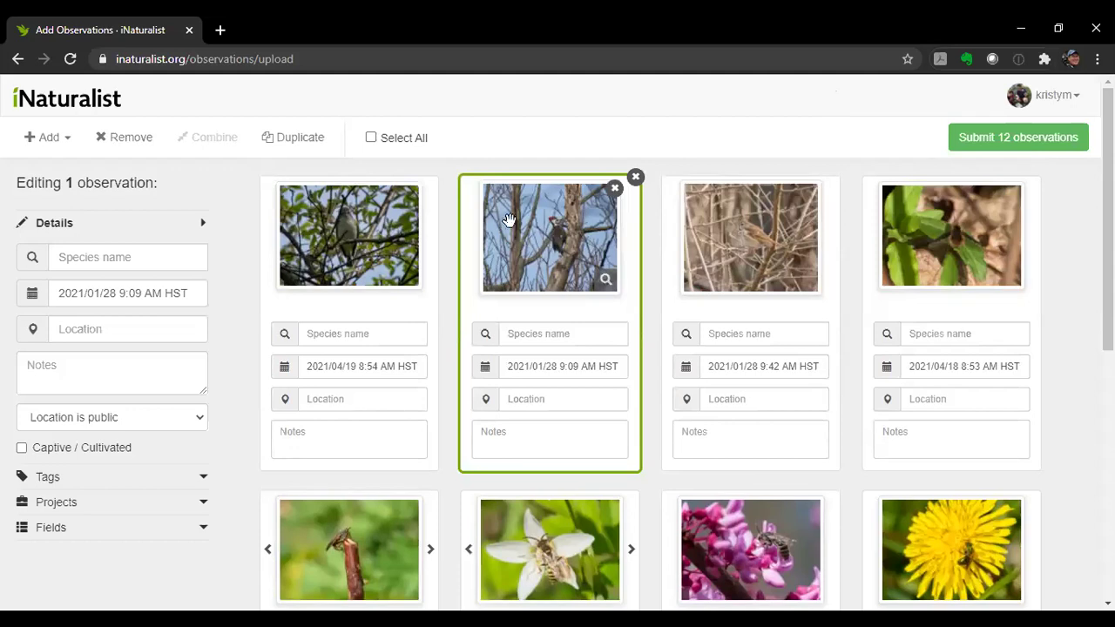
Open the location editor for the 2021/01/28 9:09 AM woodpecker observation, search for "armentrout" and pick Armentrout Preserve on Beale Road.
left_click(519, 400)
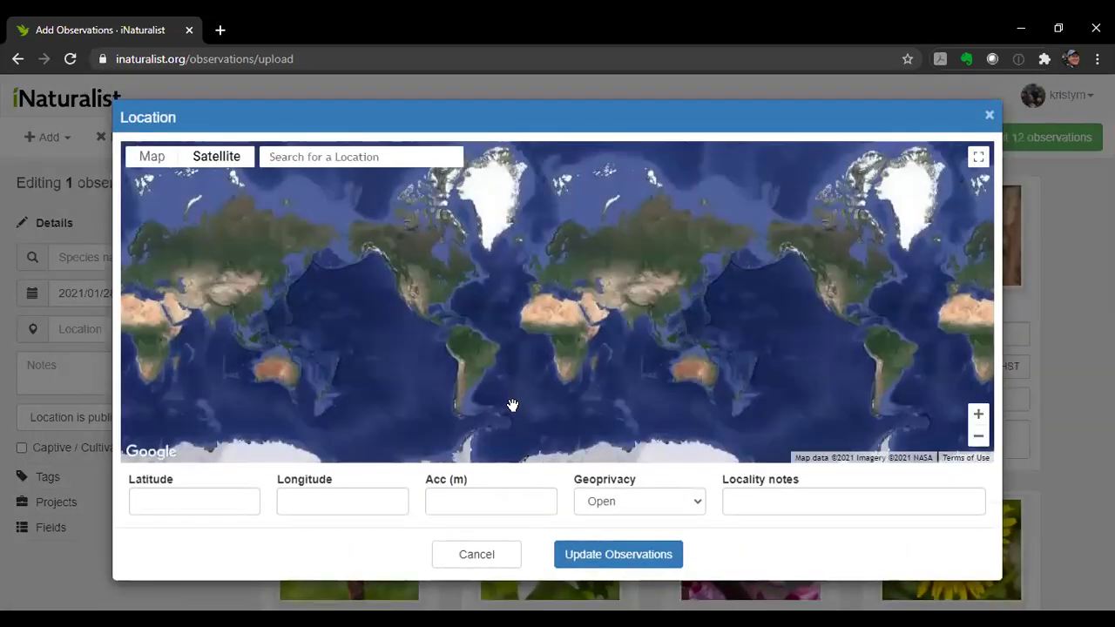
double_click(456, 304)
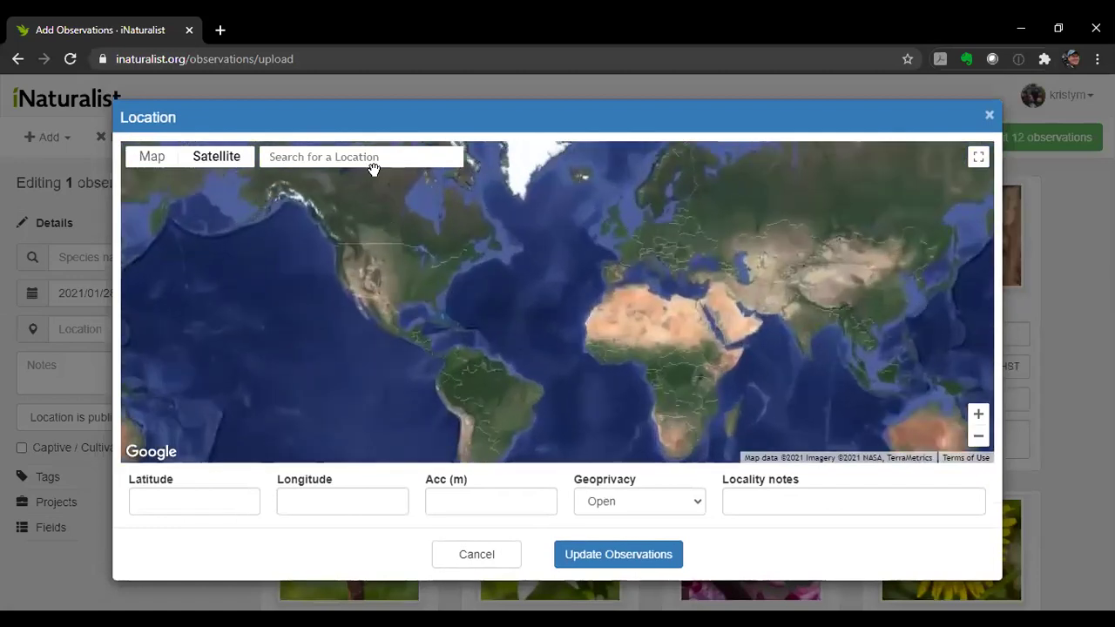
scroll(456, 291, "up", 5)
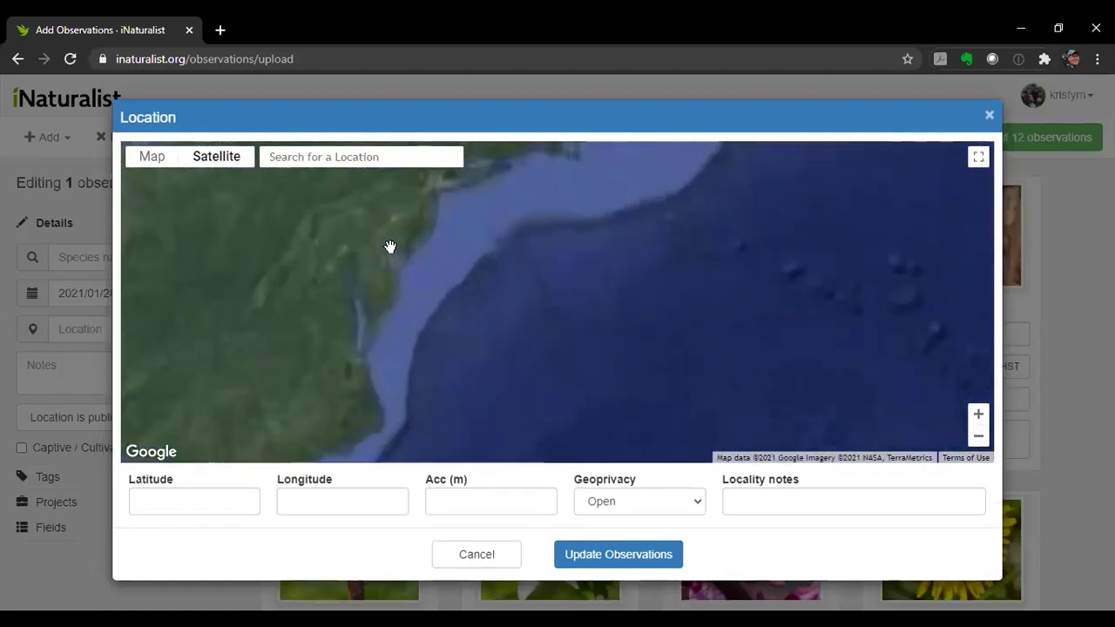
scroll(418, 294, "up", 4)
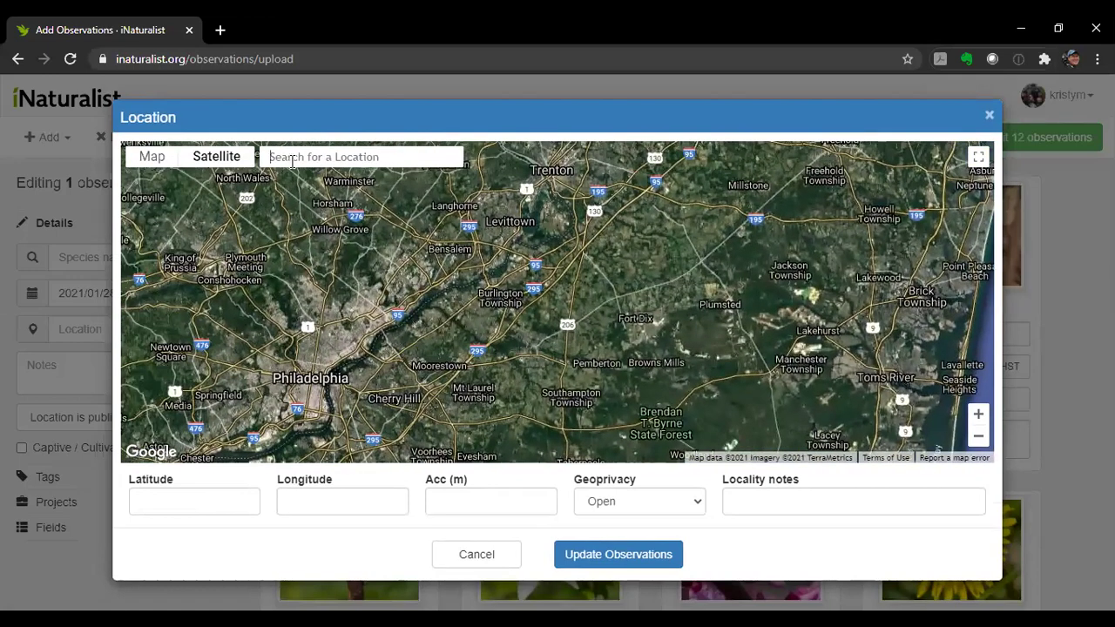
left_click(292, 158)
type("armentrout")
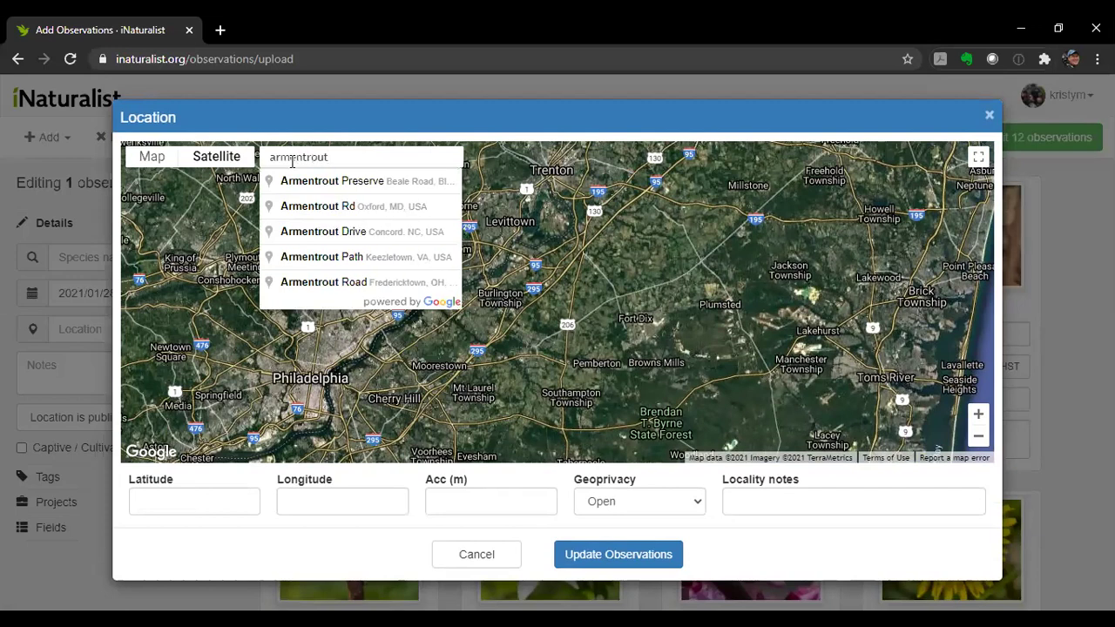
left_click(320, 180)
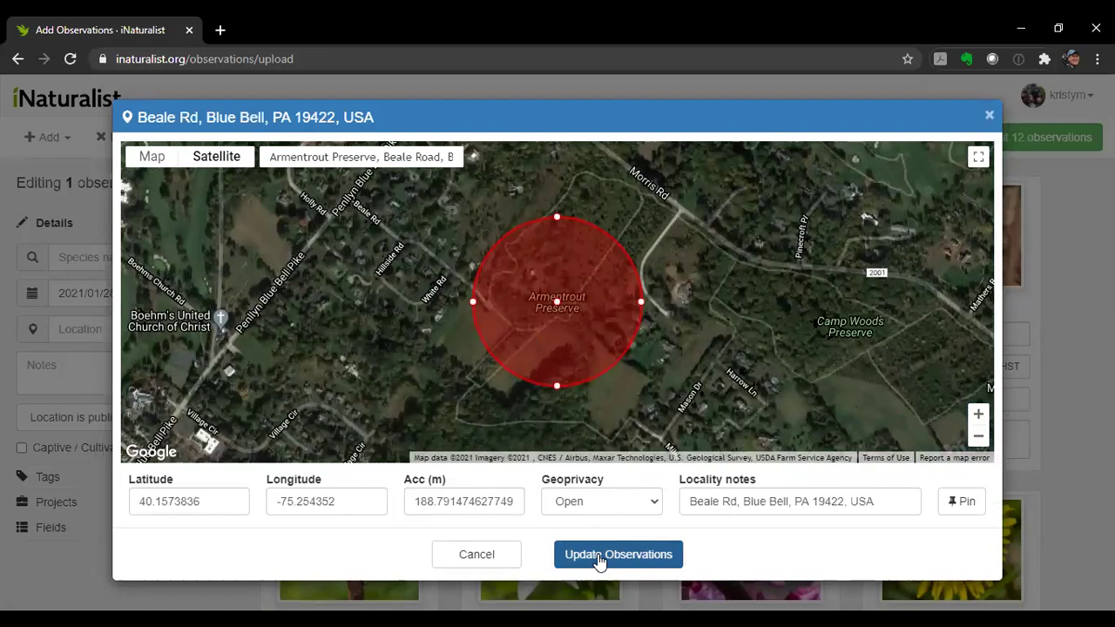
Move the accuracy circle northeast onto Morris Rd, shrink it to about 88 m, and apply the location to the woodpecker observation.
left_click_drag(539, 283, 617, 191)
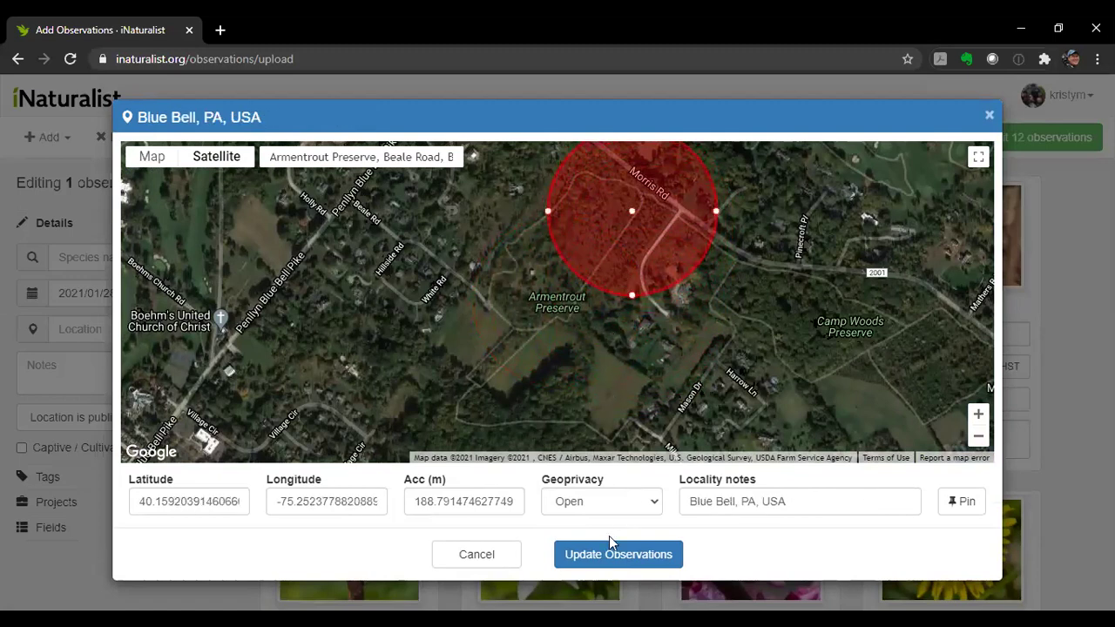
left_click_drag(639, 249, 597, 276)
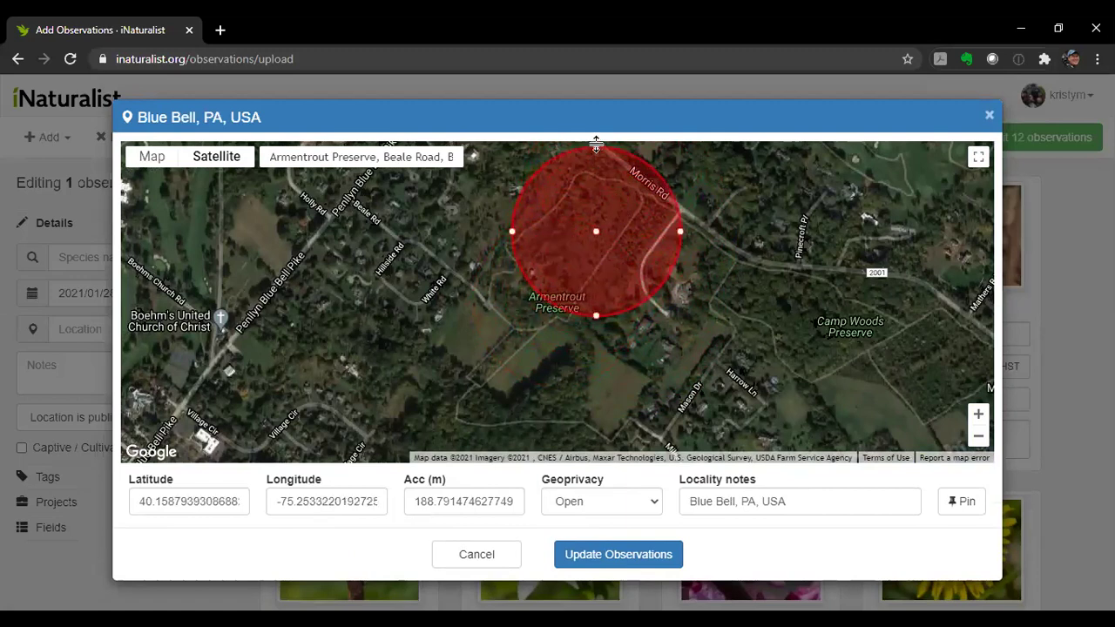
left_click_drag(669, 232, 635, 232)
left_click_drag(628, 195, 624, 189)
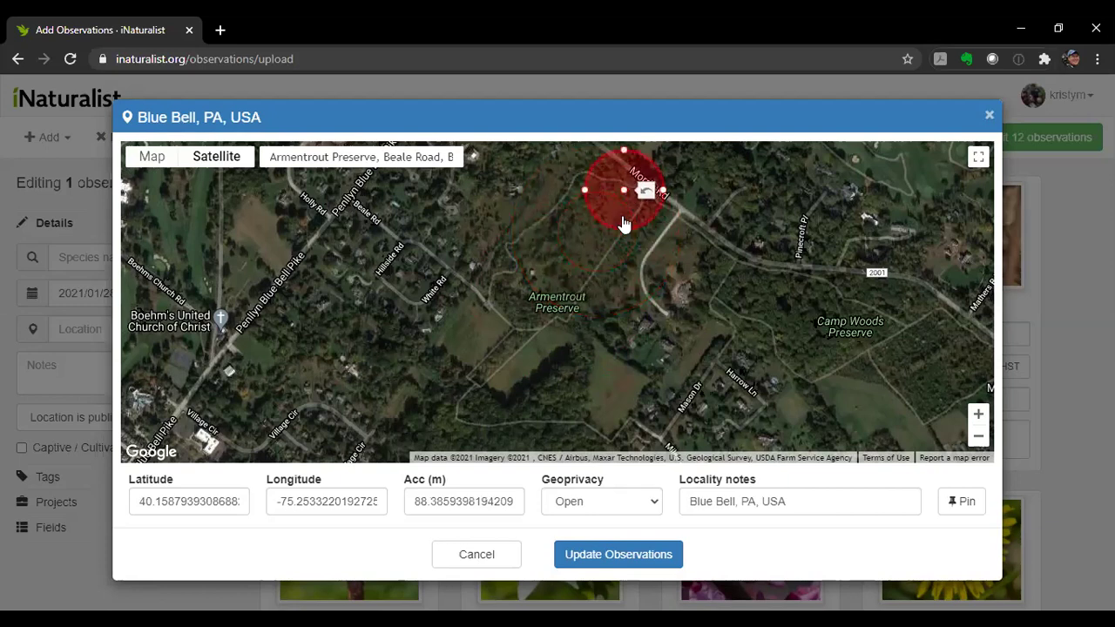
left_click(582, 554)
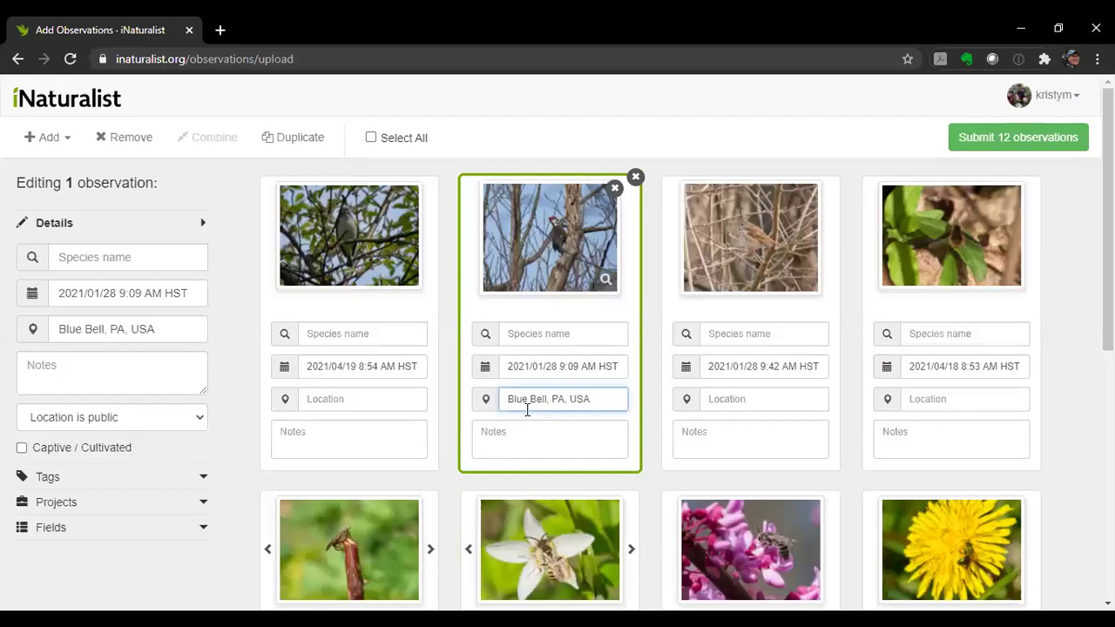
Identify the 2021/01/28 9:09 AM woodpecker observation as the suggested Pileated Woodpecker.
left_click(534, 335)
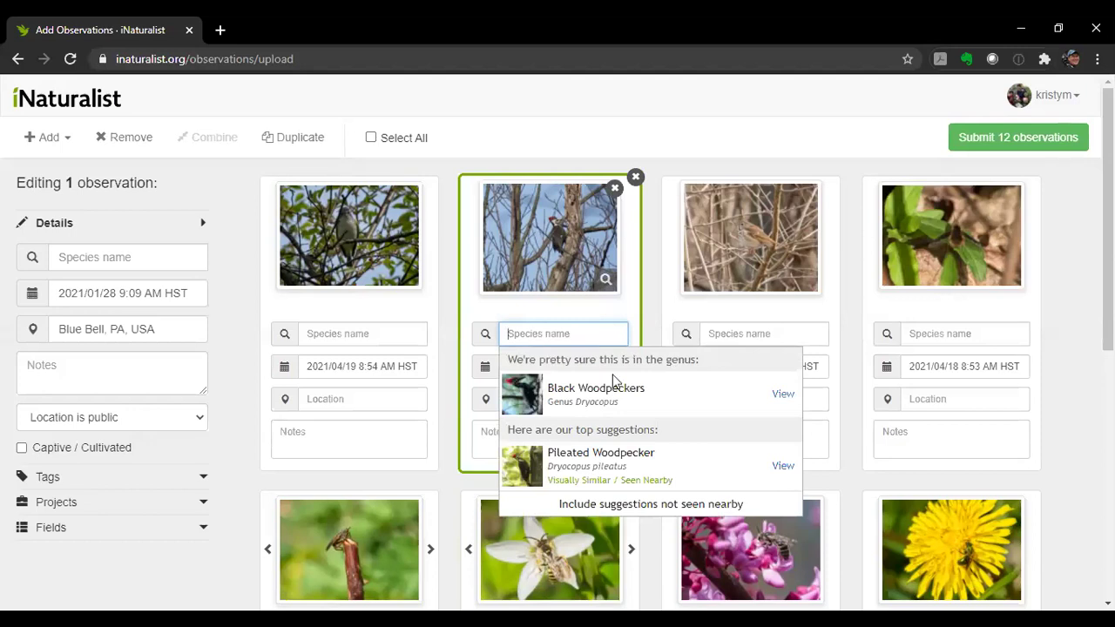
left_click(698, 475)
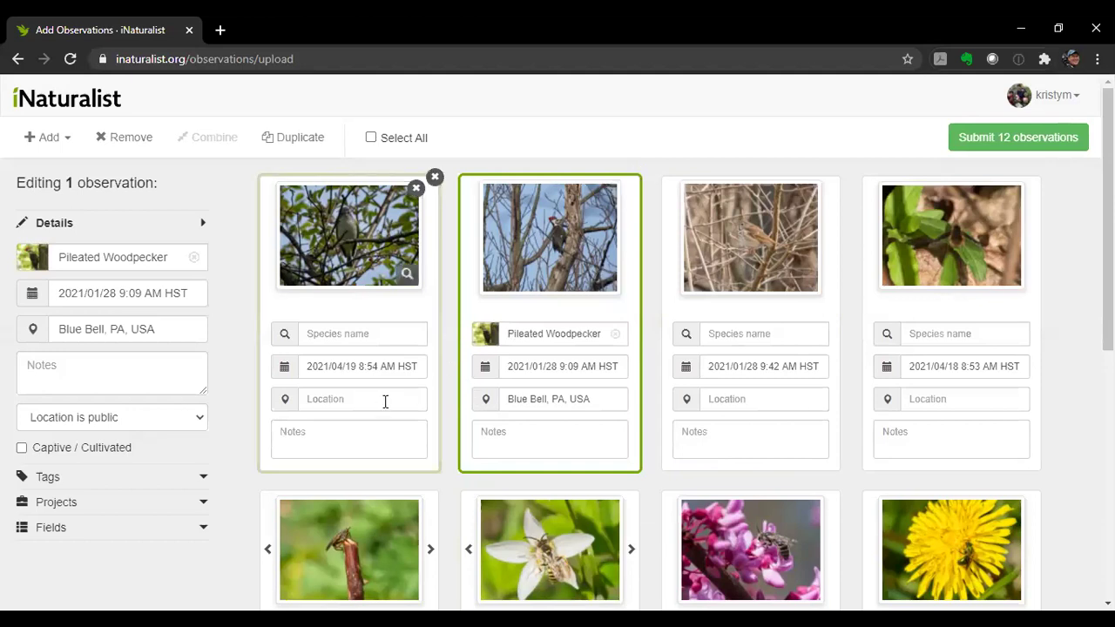
View the 2021/04/19 8:54 AM bird photo enlarged, and select all observations except the Pileated Woodpecker.
left_click(351, 271)
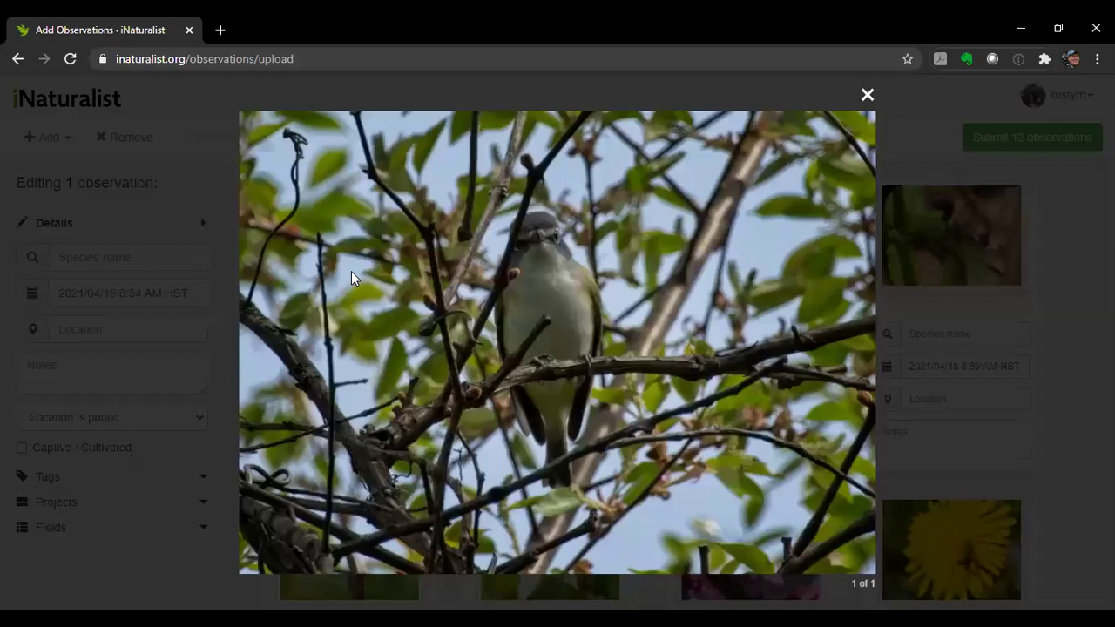
left_click(862, 95)
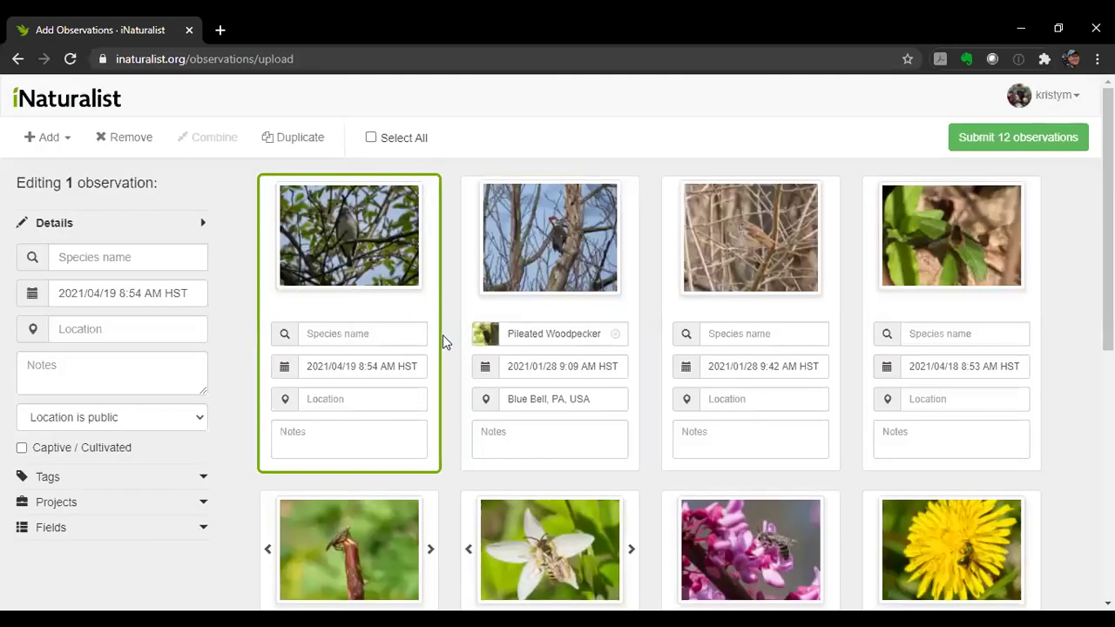
left_click(716, 304, "ctrl")
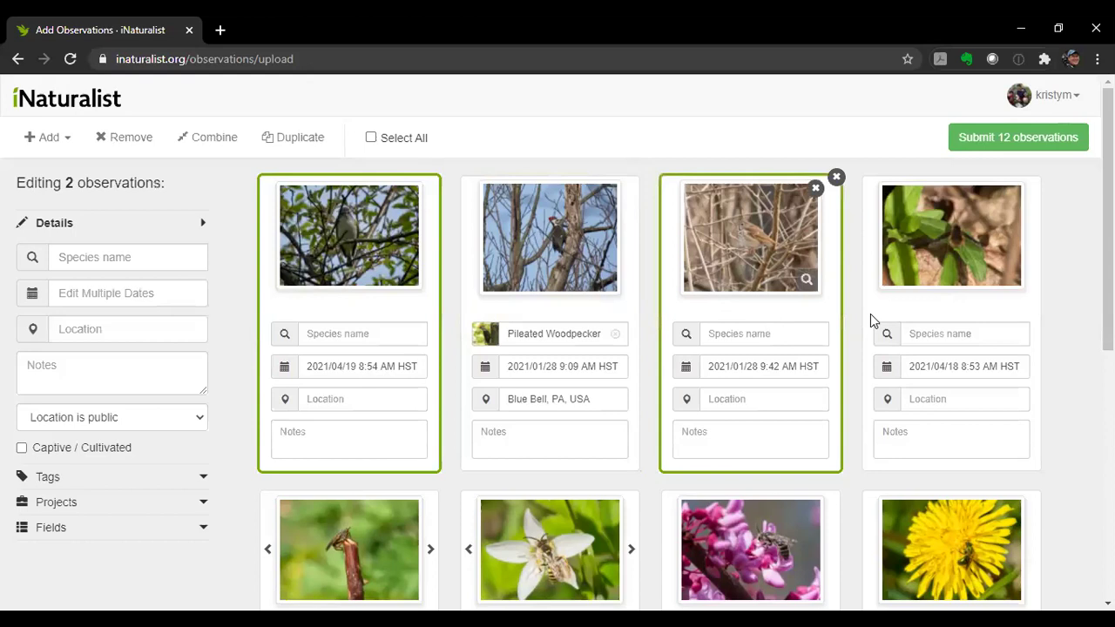
left_click(888, 316, "ctrl")
scroll(447, 440, "down", 1)
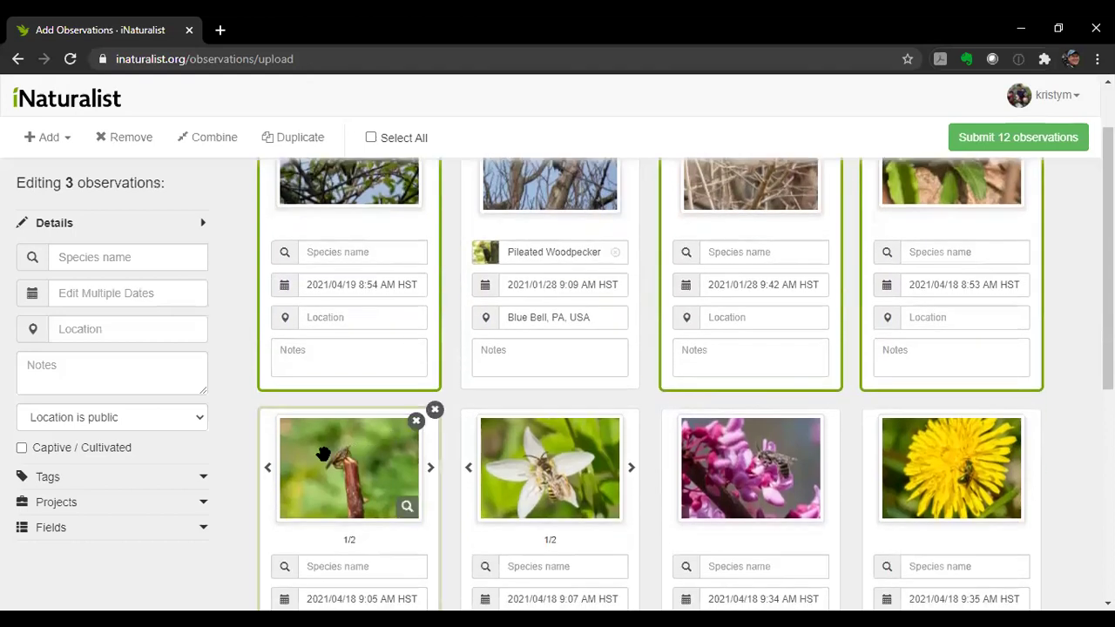
left_click(345, 535, "ctrl")
left_click(477, 545, "ctrl")
left_click(749, 536, "ctrl")
left_click(888, 548, "ctrl")
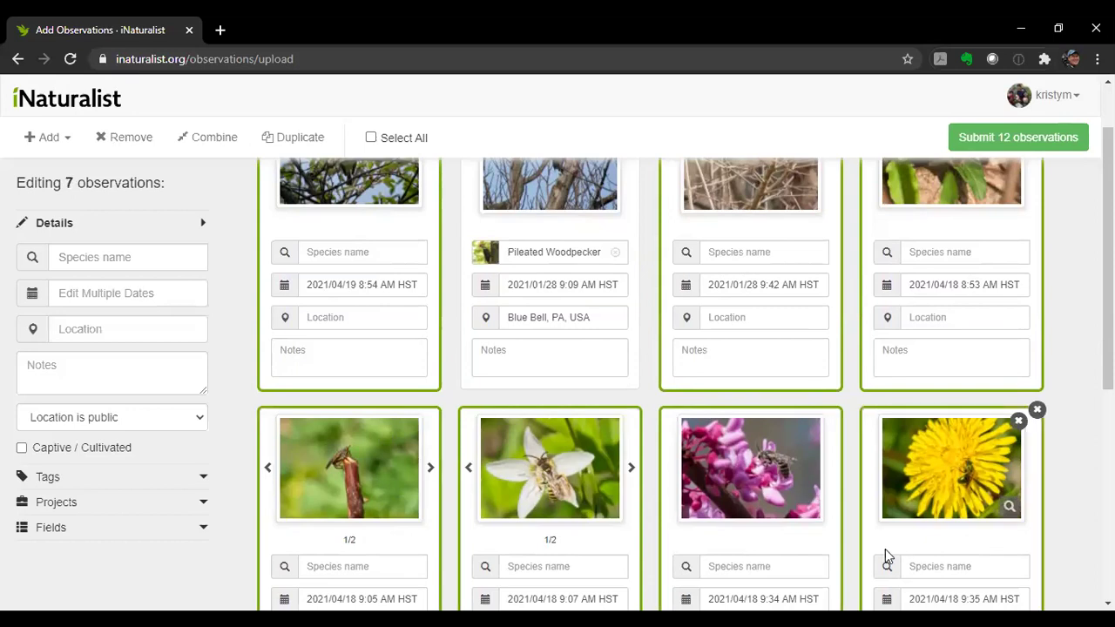
scroll(716, 503, "down", 5)
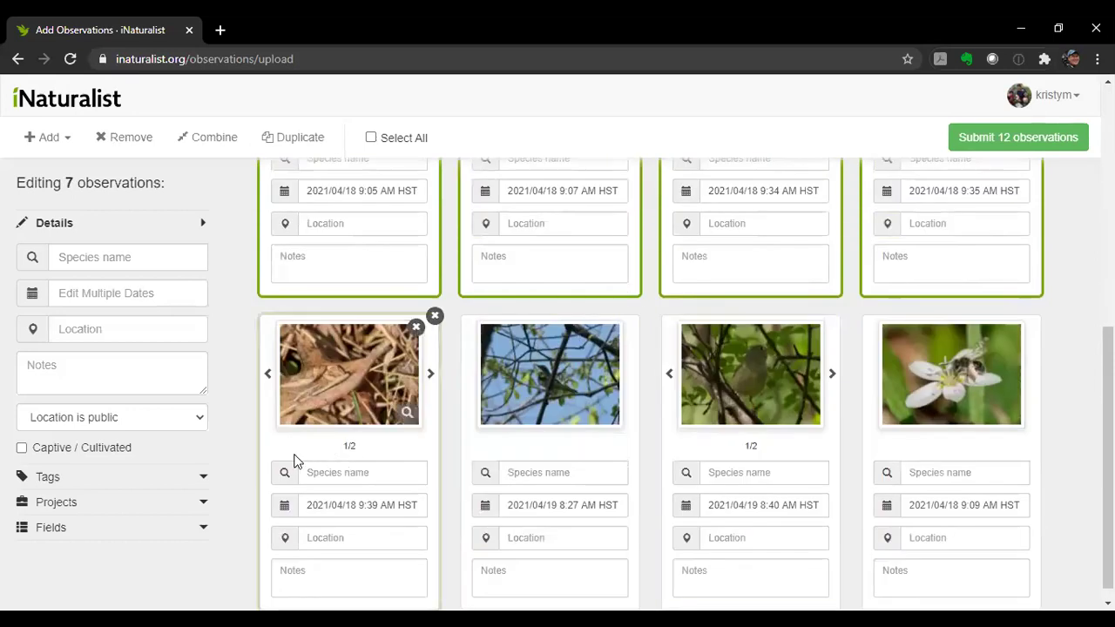
left_click(292, 457, "ctrl")
left_click(479, 445, "ctrl")
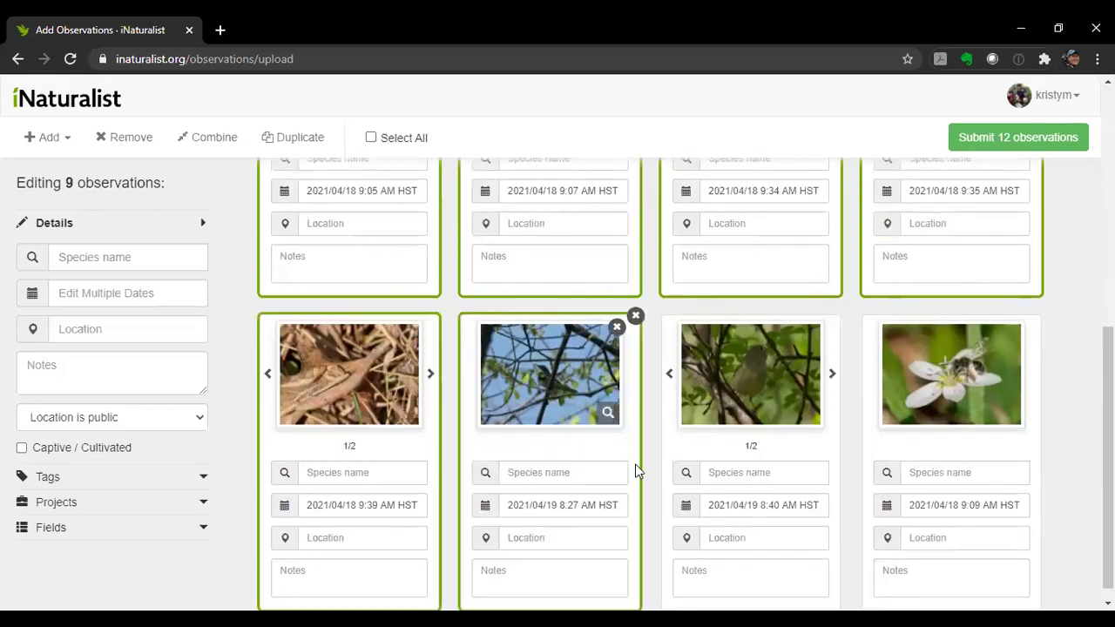
left_click(687, 451, "ctrl")
left_click(876, 448, "ctrl")
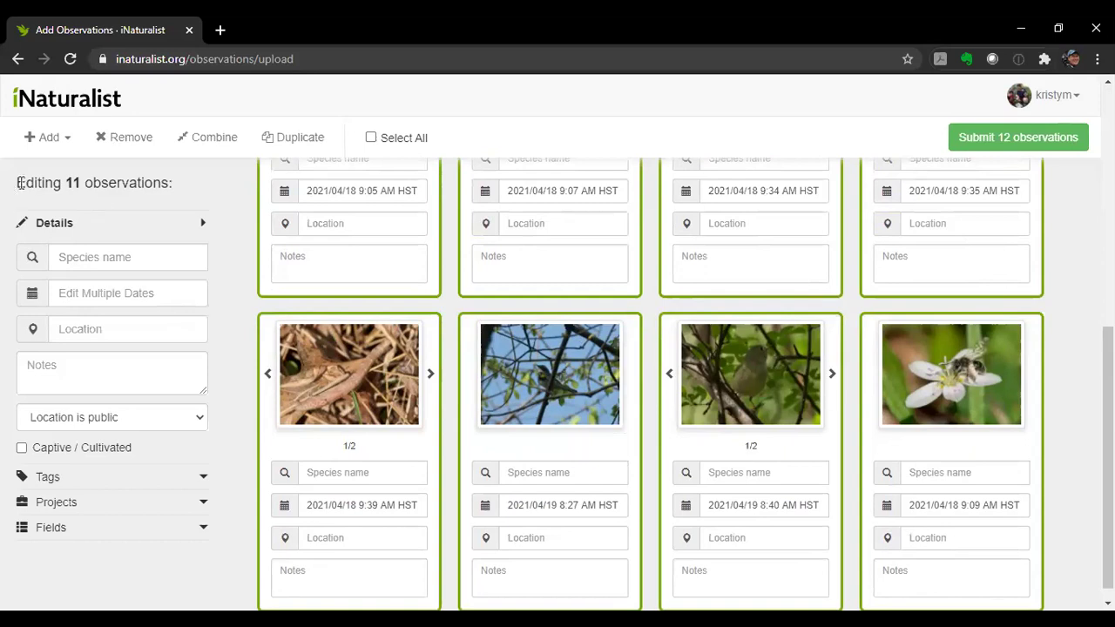
Set the selected observations' location to Willow Lake Farm Preserve, with the accuracy circle shifted onto the trails south of its label.
left_click(75, 331)
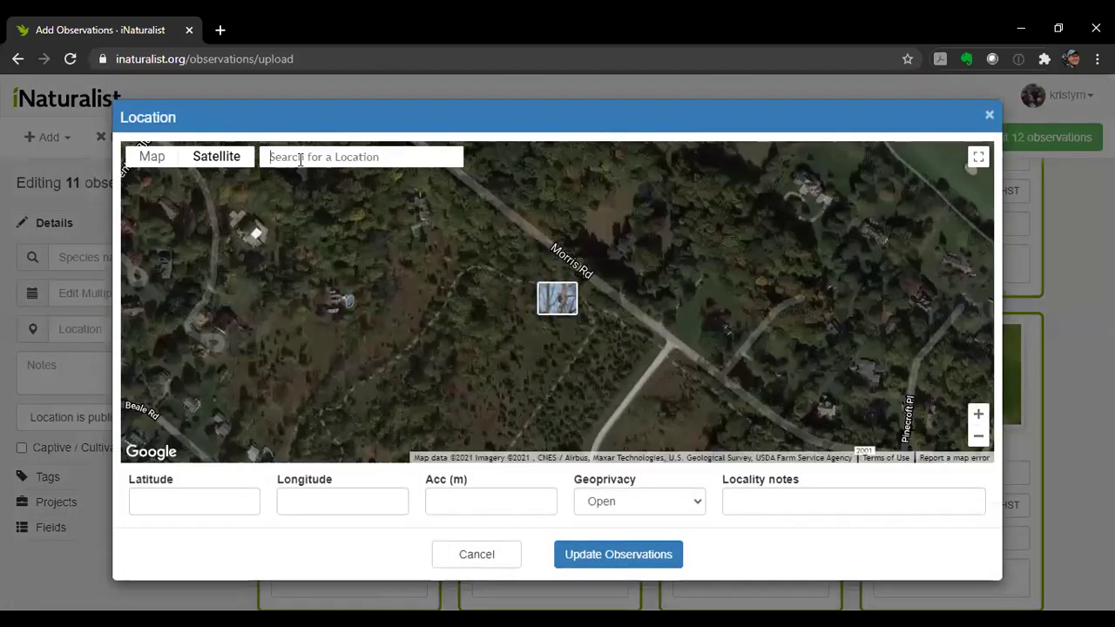
left_click(300, 159)
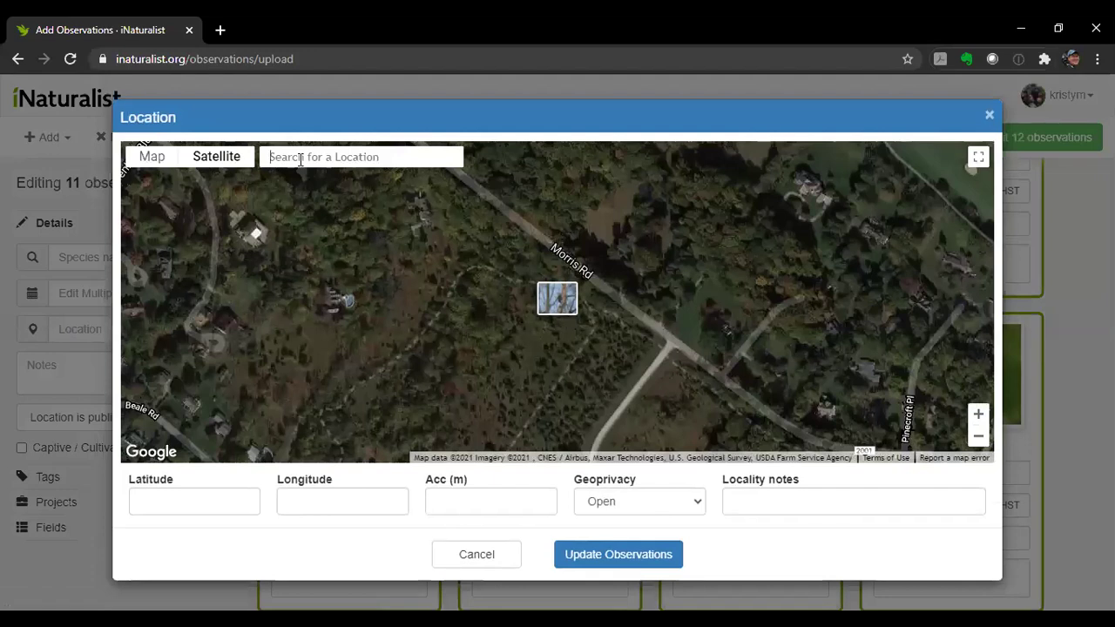
type("willow lale")
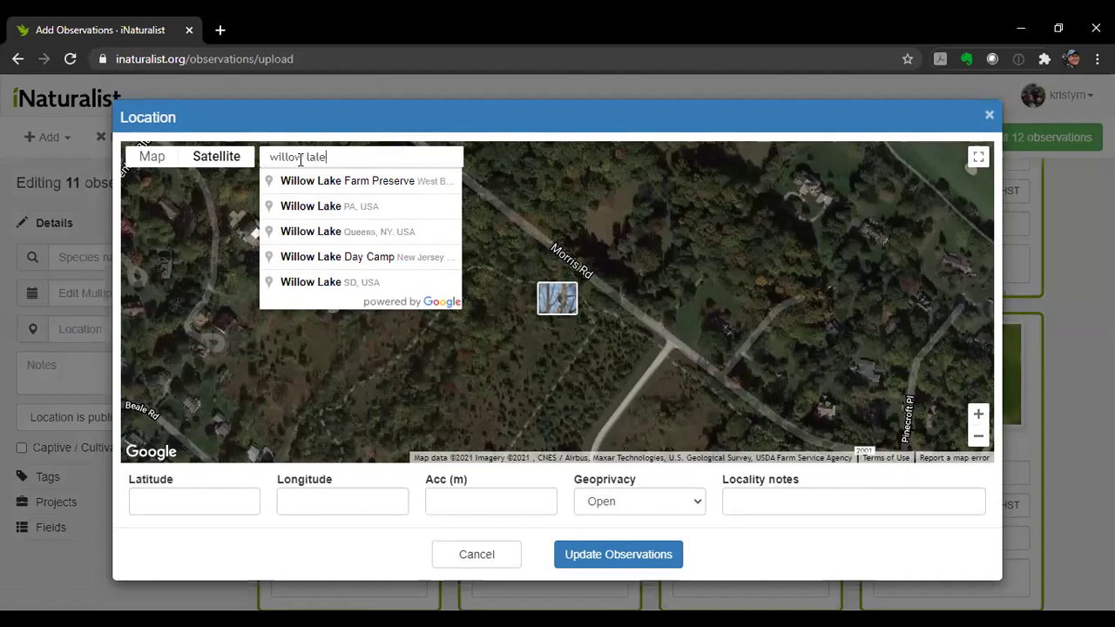
left_click(339, 181)
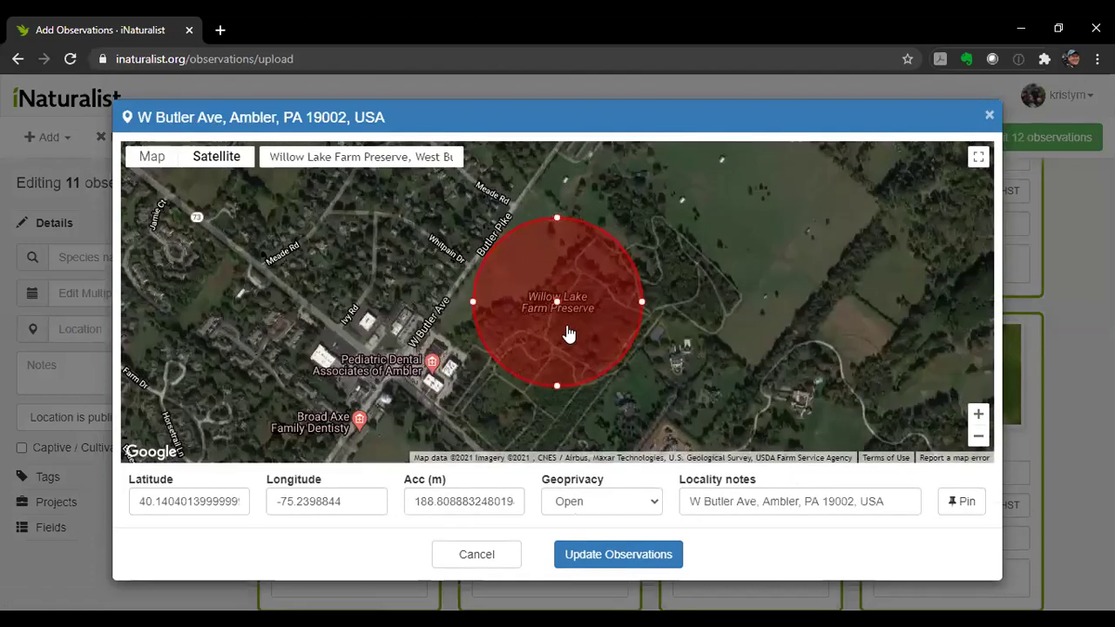
left_click_drag(540, 340, 542, 366)
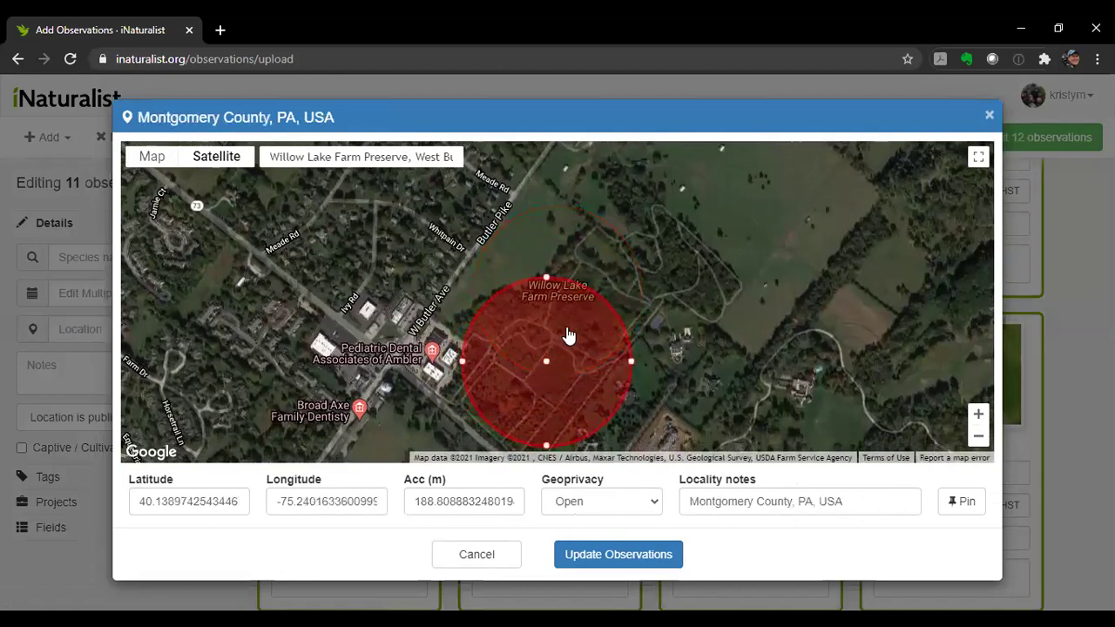
left_click(587, 557)
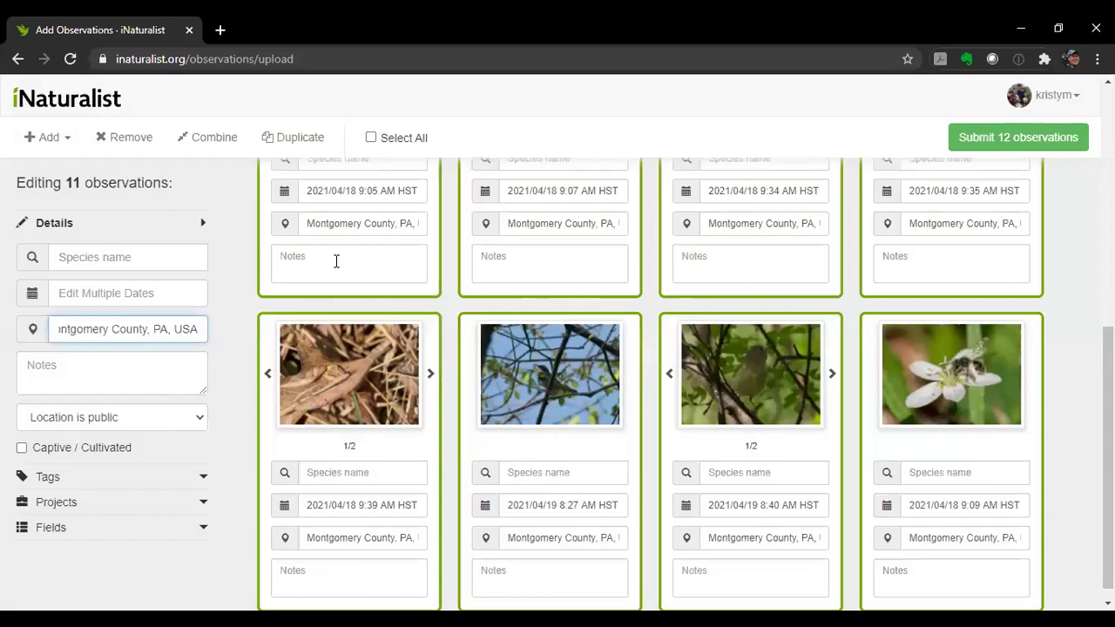
Identify the 2021/04/19 8:54 AM bird as Blue-headed Vireo and the 2021/01/28 9:42 AM bird as Hermit Thrush.
scroll(337, 261, "up", 3)
scroll(354, 437, "up", 3)
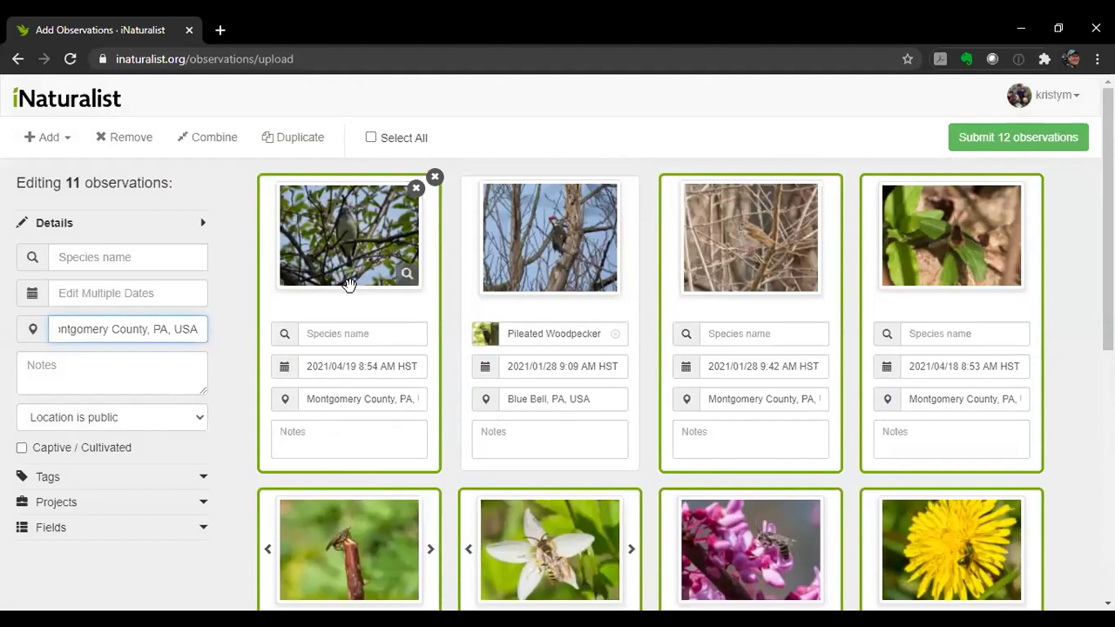
left_click(336, 335)
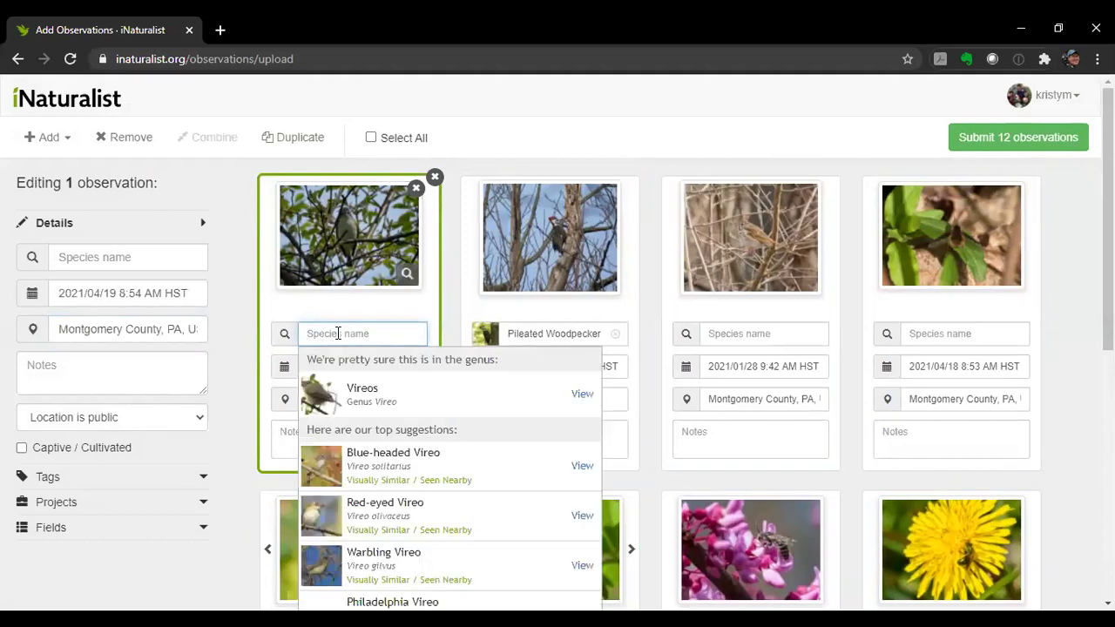
left_click(469, 459)
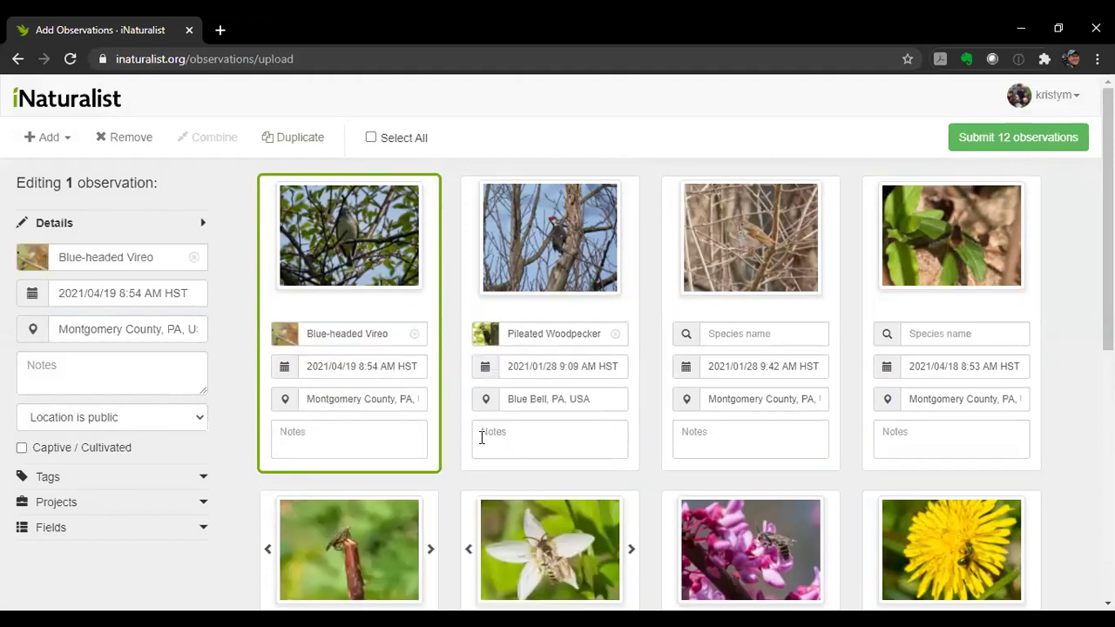
left_click(754, 336)
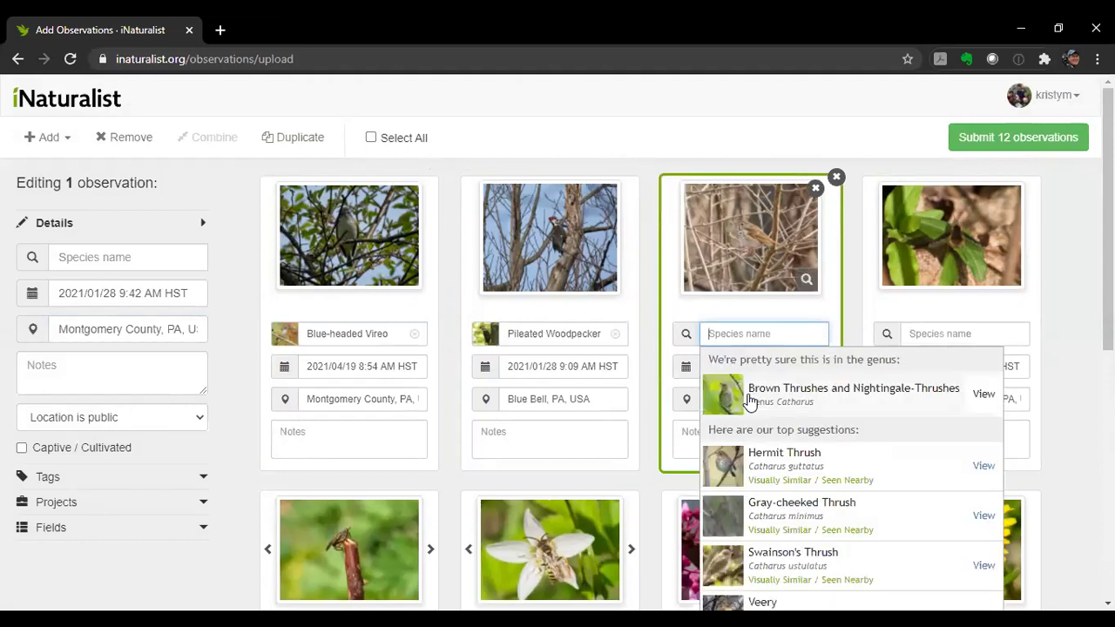
left_click(878, 473)
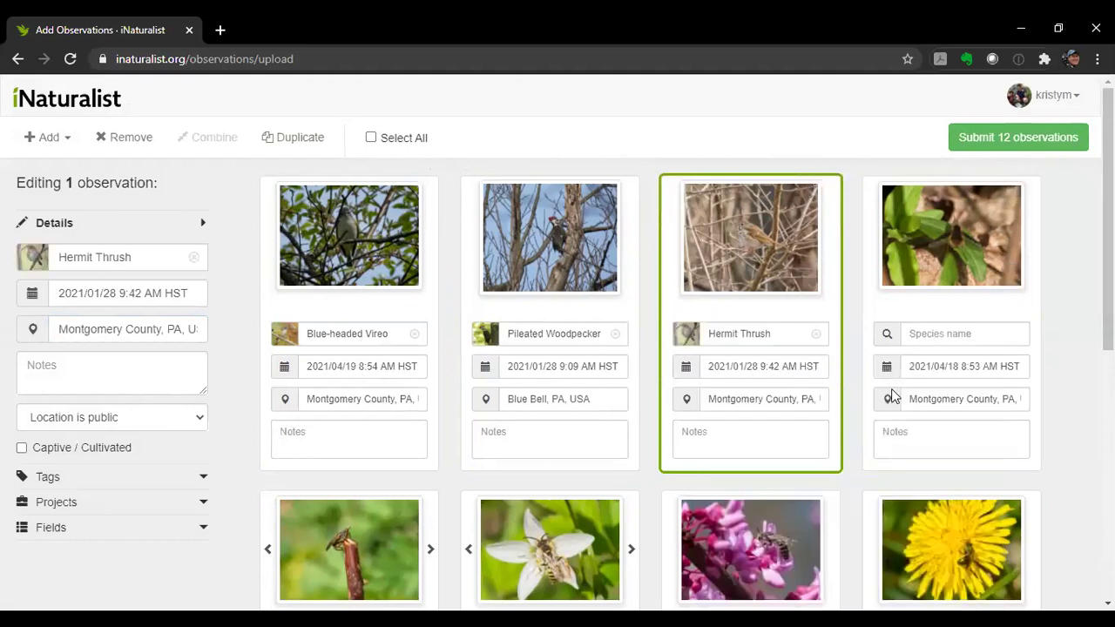
Identify the 2021/04/18 8:53 AM insect as Greater Bee Fly and check its photo enlarged.
left_click(936, 336)
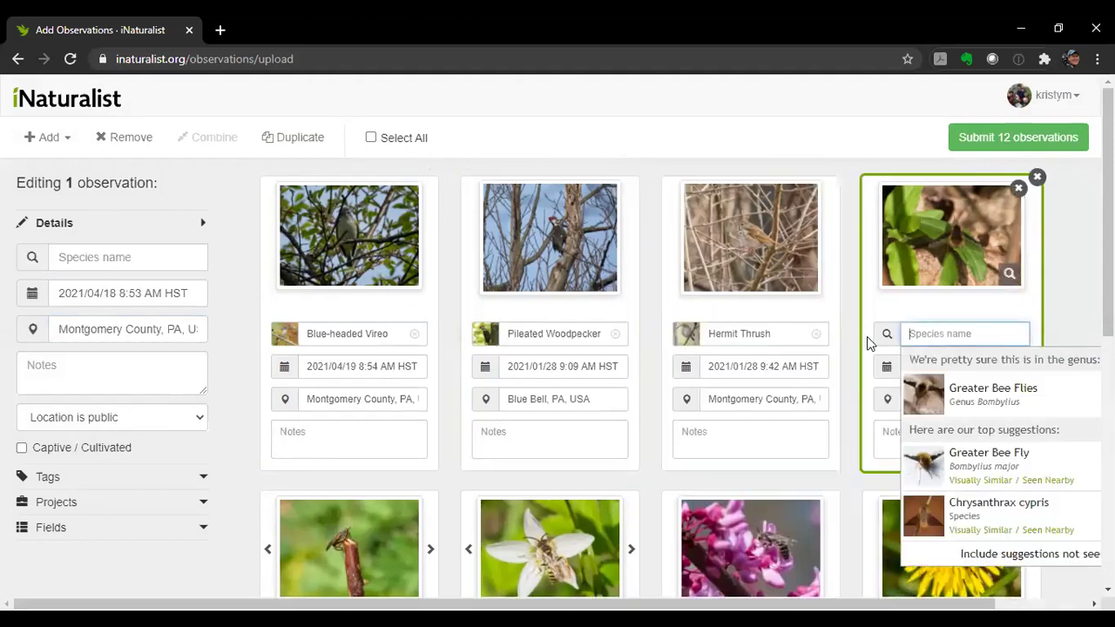
left_click(1037, 461)
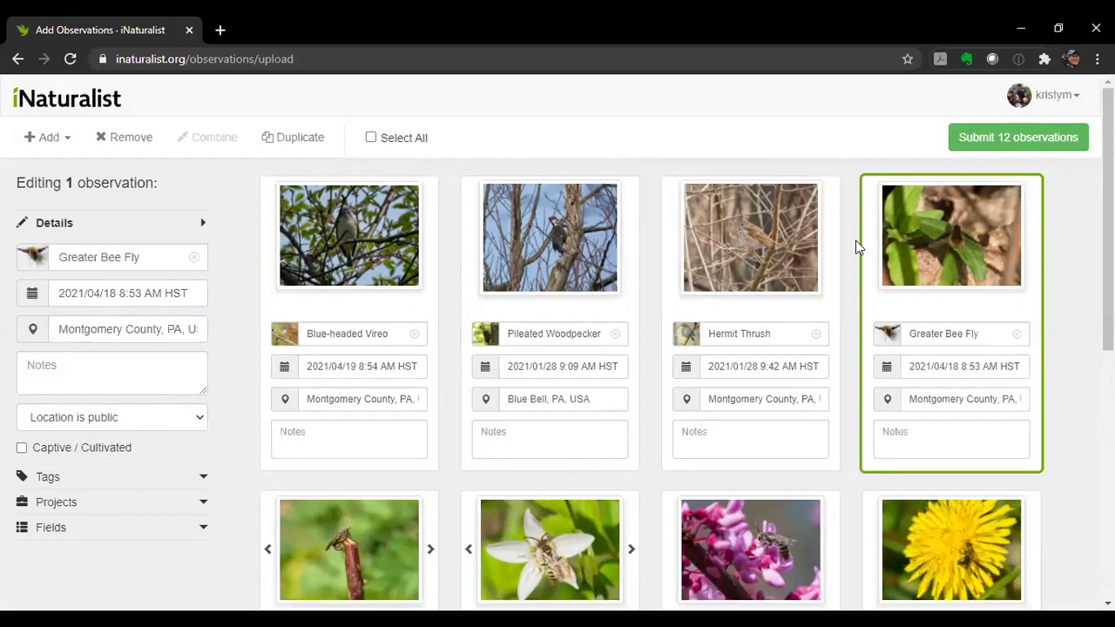
left_click(905, 238)
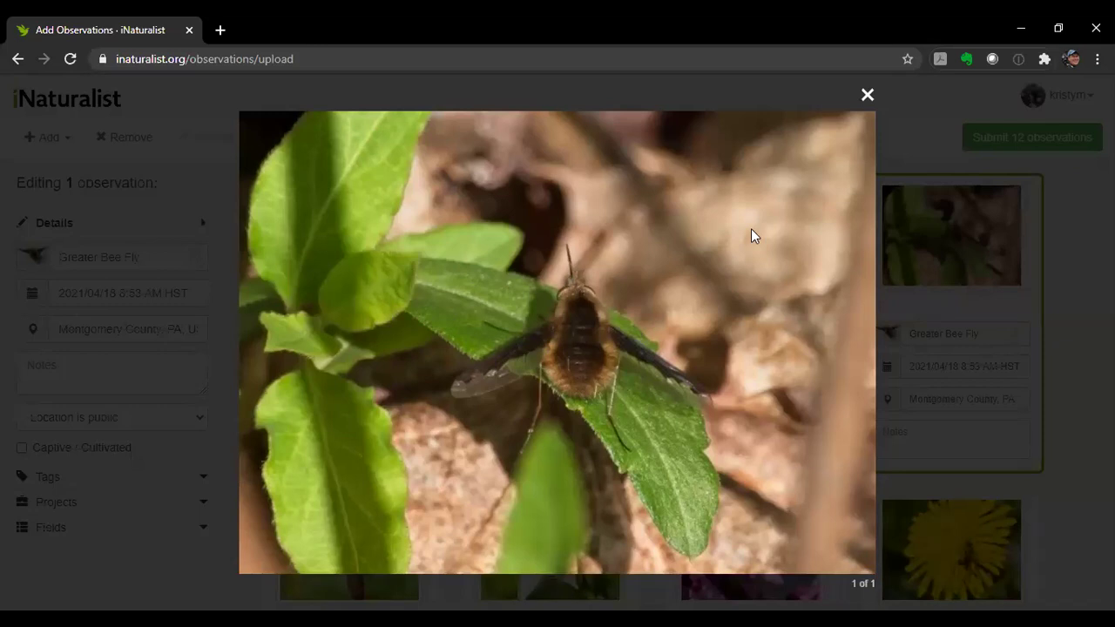
left_click(864, 99)
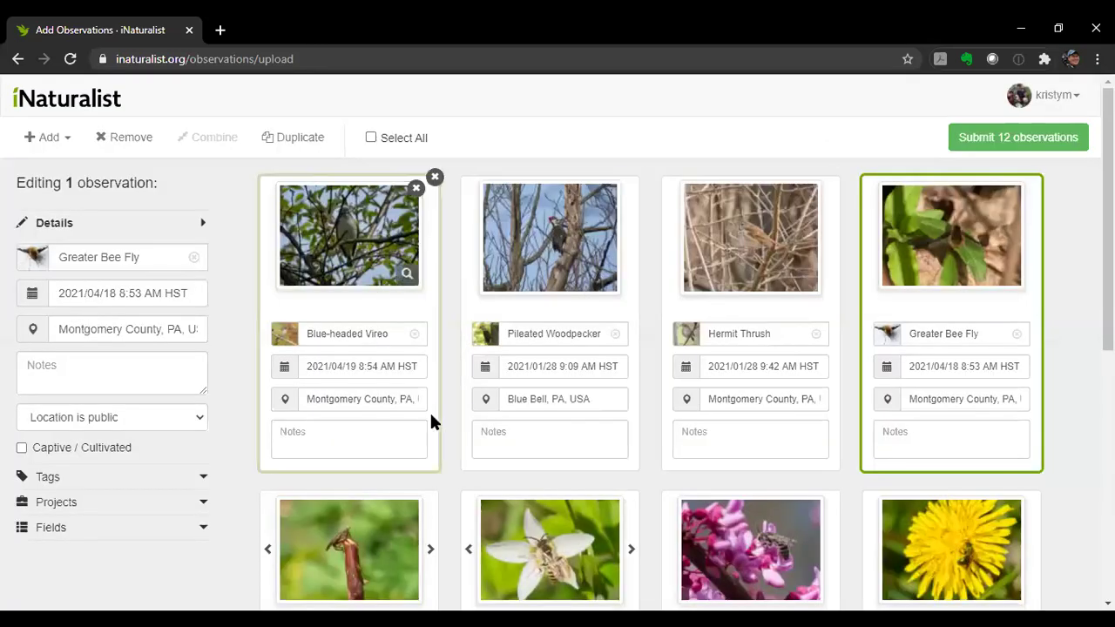
Open the species page of the Black-and-yellow Nomad Bee suggested for the 2021/04/18 9:07 AM insect, examine its photos, and return to the upload page.
scroll(429, 414, "down", 2)
scroll(429, 424, "down", 2)
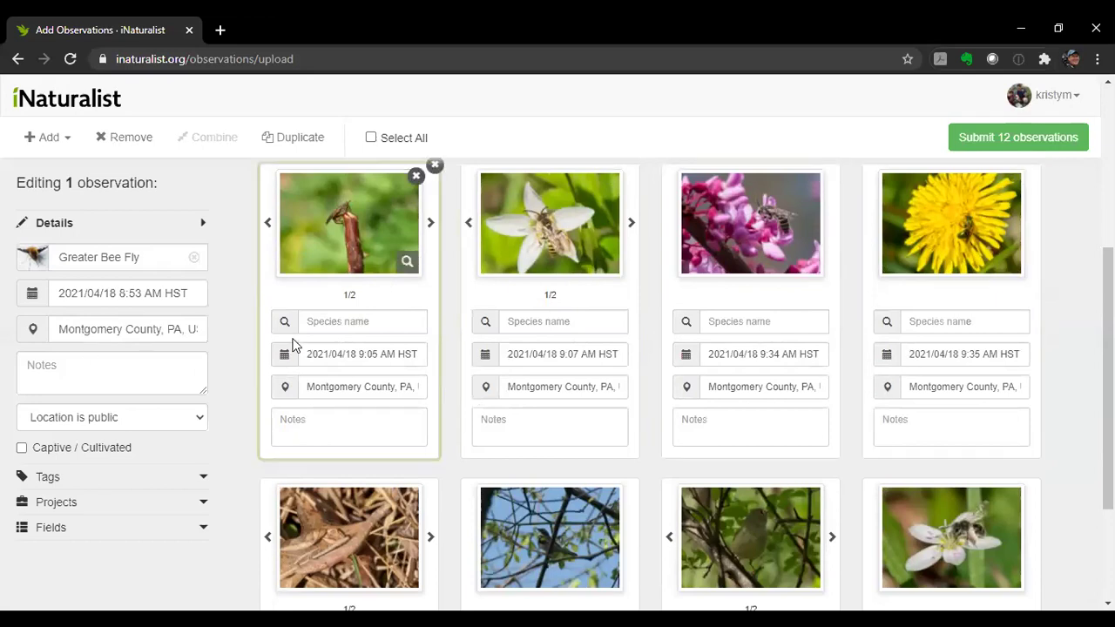
left_click(522, 321)
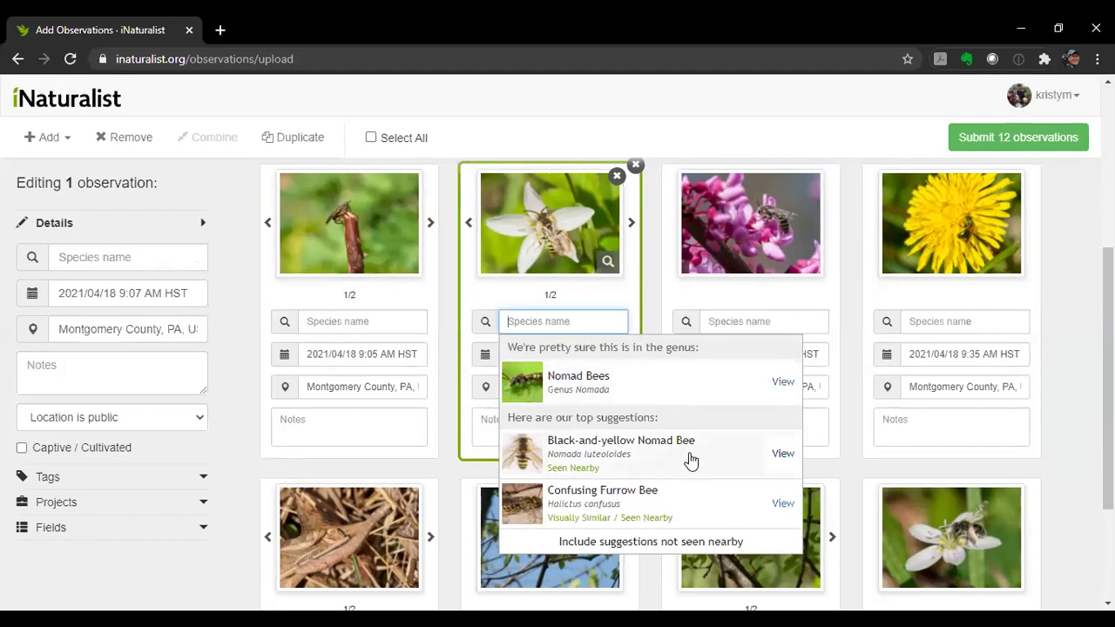
scroll(688, 538, "down", 1)
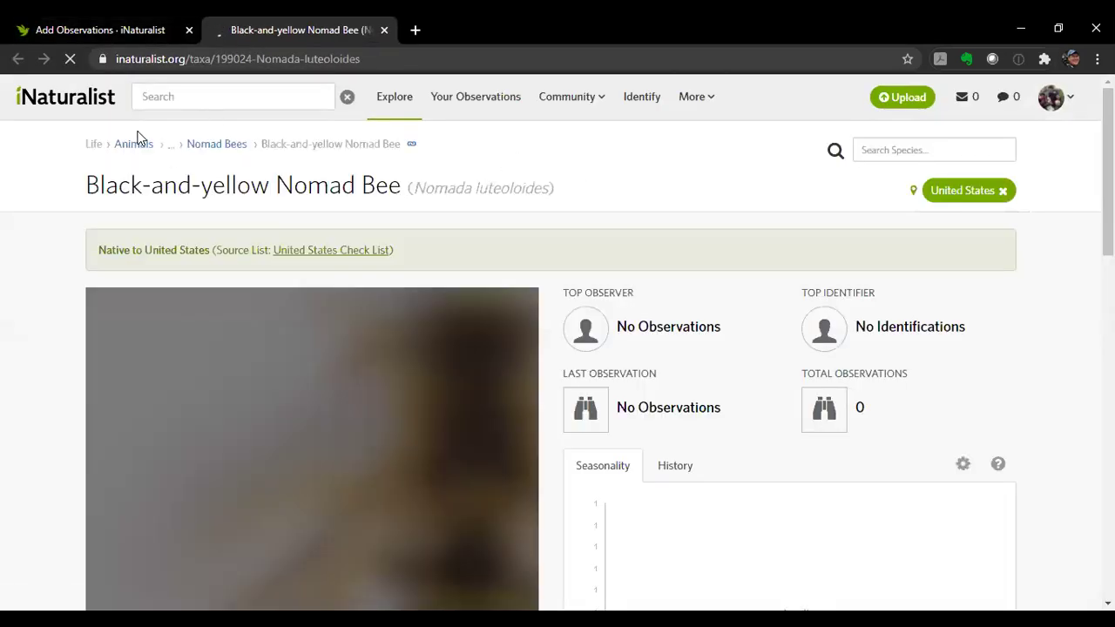
scroll(341, 391, "down", 2)
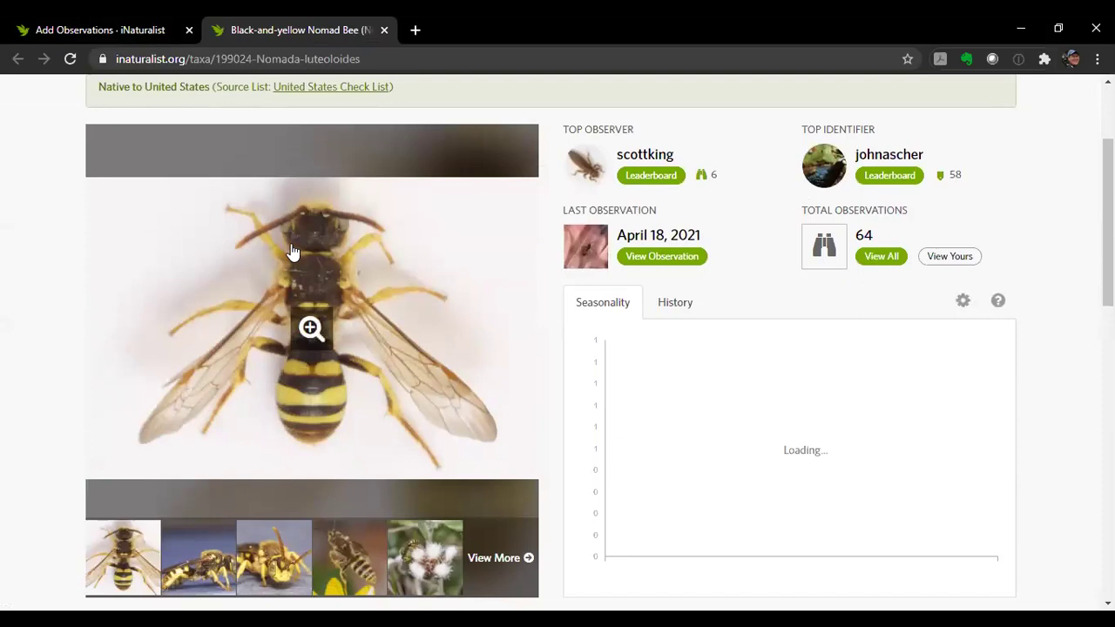
left_click(92, 31)
scroll(405, 186, "up", 2)
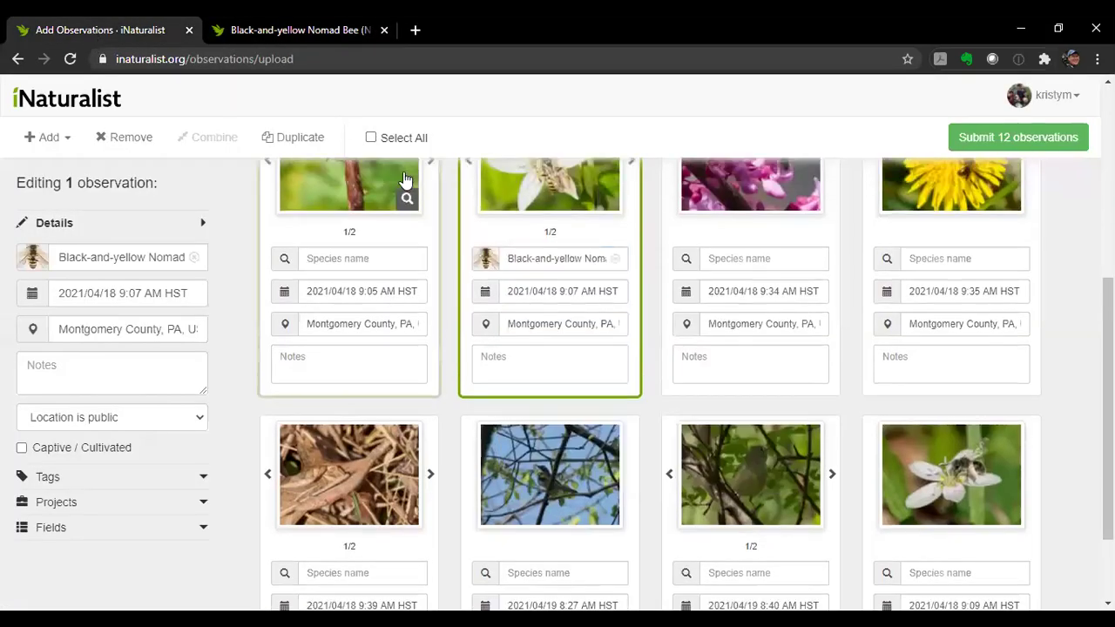
Replace the species of the 2021/04/18 9:07 AM insect observation with the genus Nomad Bees.
left_click(536, 403)
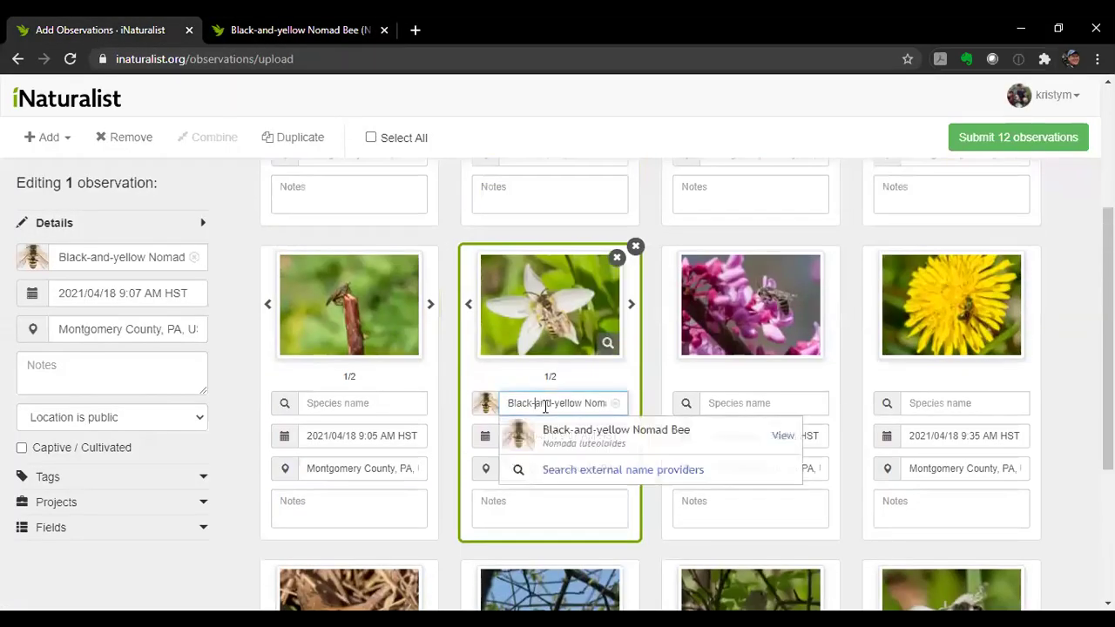
left_click(615, 403)
left_click(547, 403)
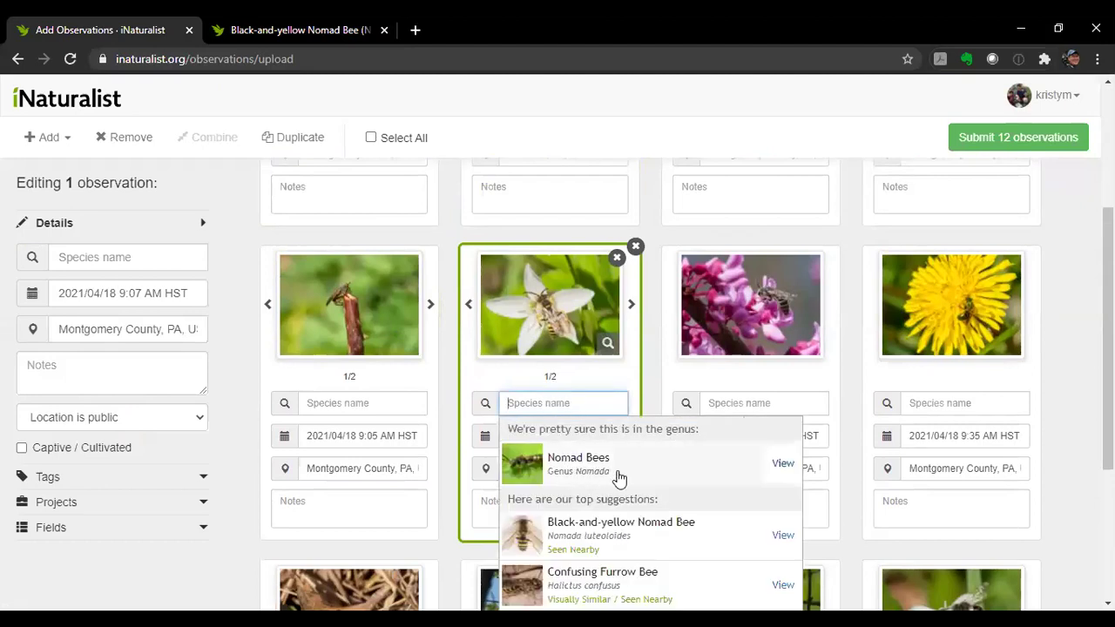
left_click(619, 470)
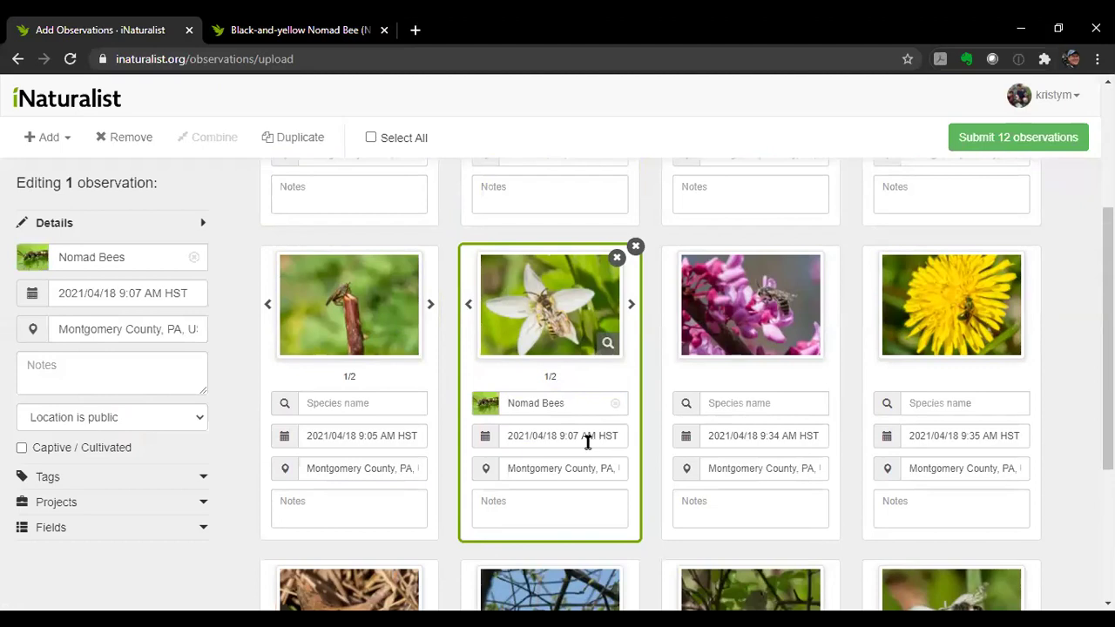
Identify the 2021/04/18 9:34 AM insect as Unequal Cellophane Bee and the 9:35 AM insect as Golden Sweat Bee.
left_click(776, 404)
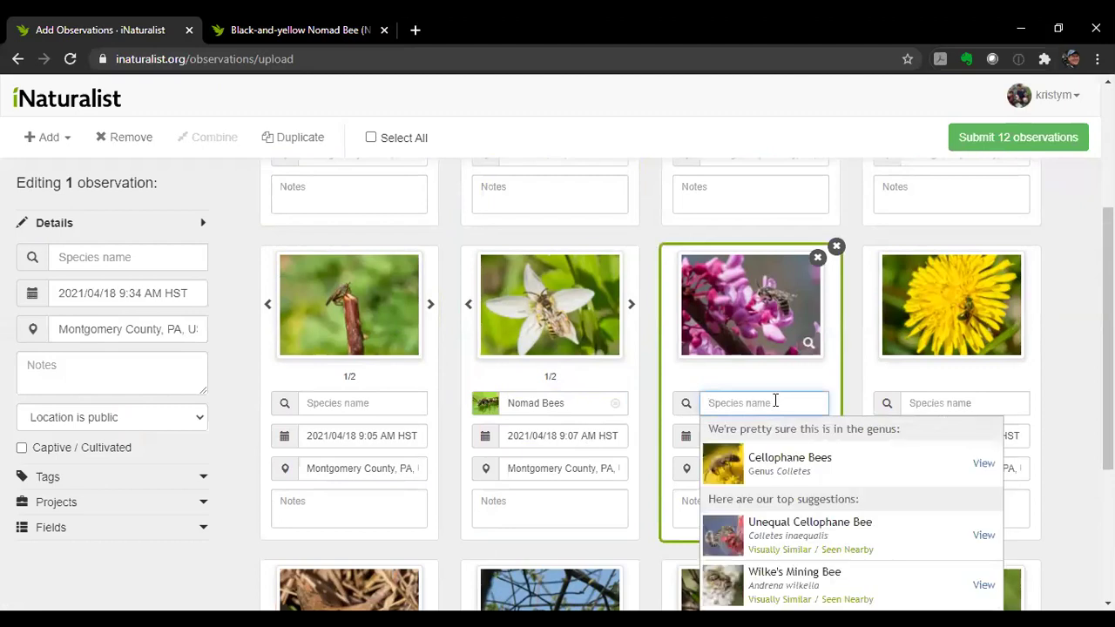
left_click(893, 529)
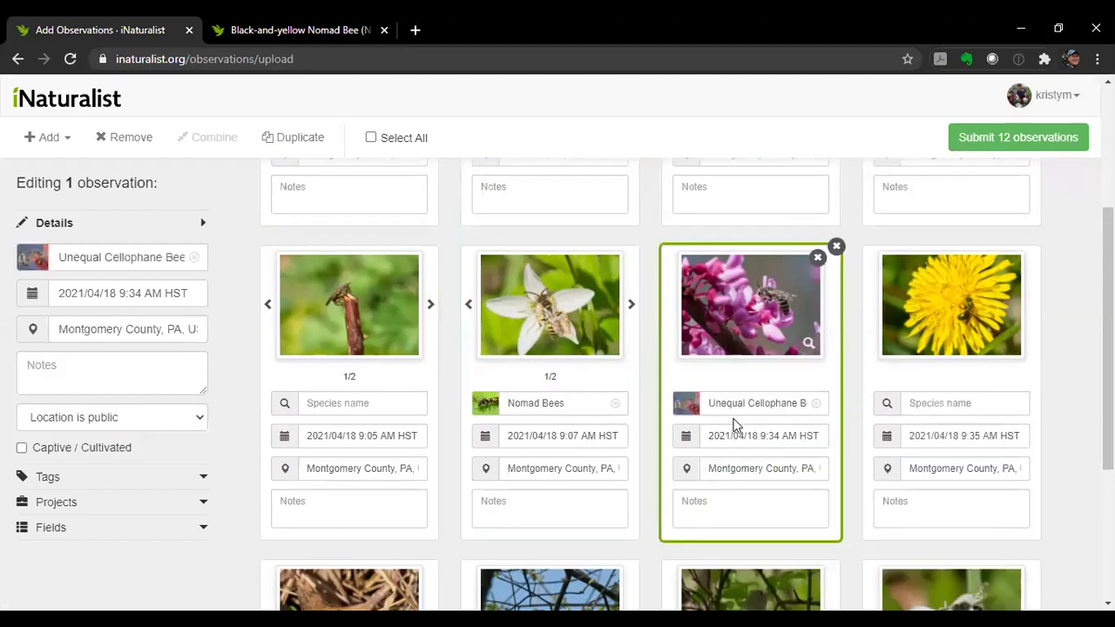
left_click(927, 403)
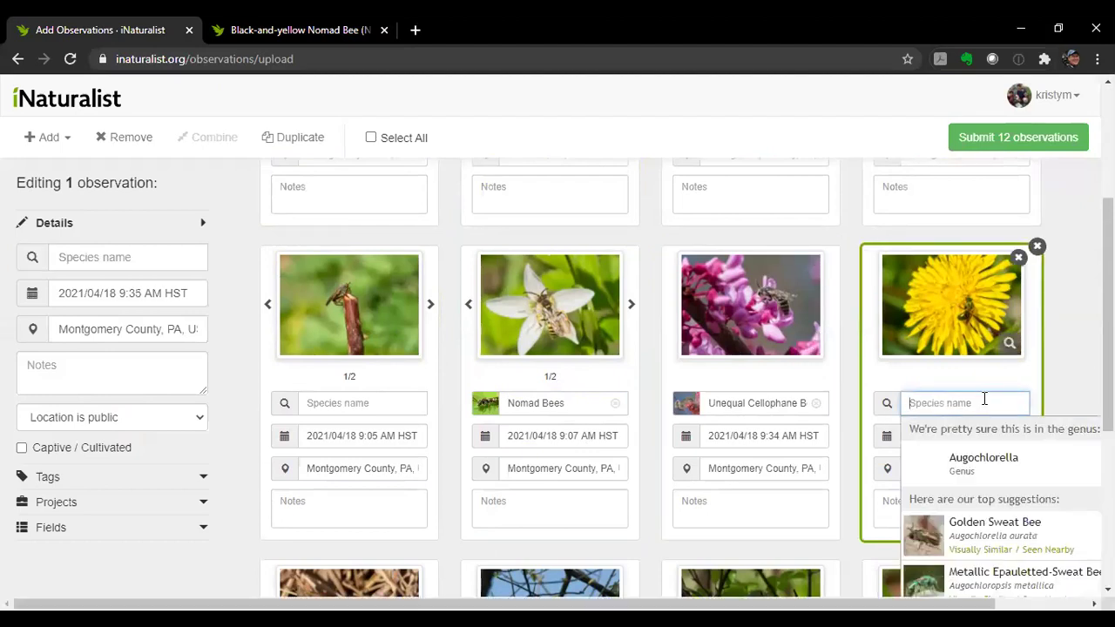
left_click(1003, 527)
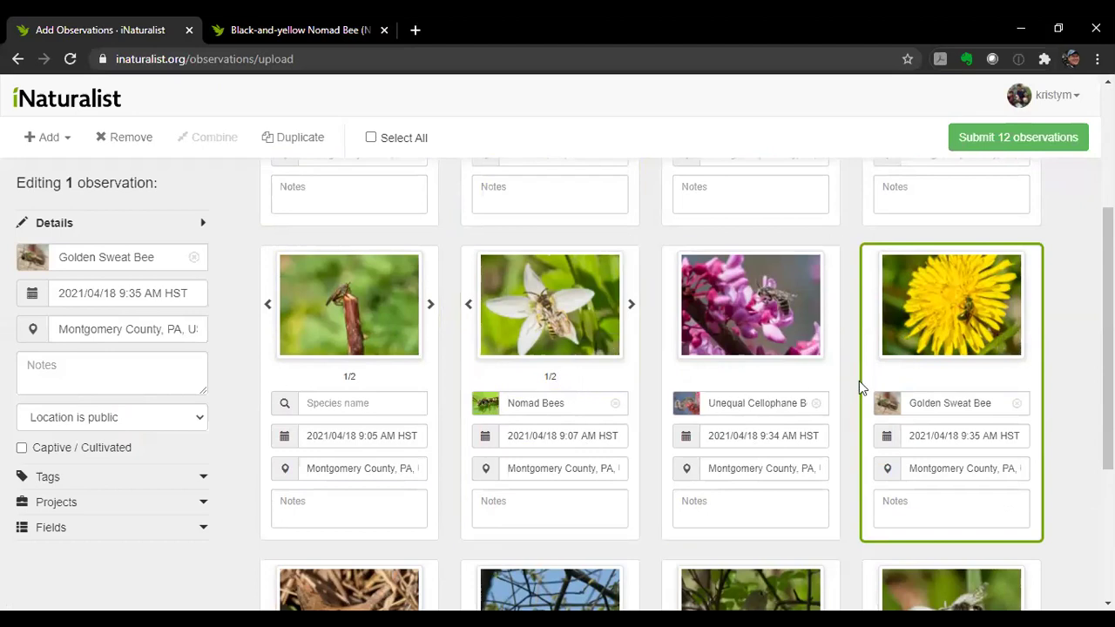
Duplicate the 2021/04/18 9:34 AM Unequal Cellophane Bee observation and identify the copy as Eastern Redbud.
left_click(720, 383)
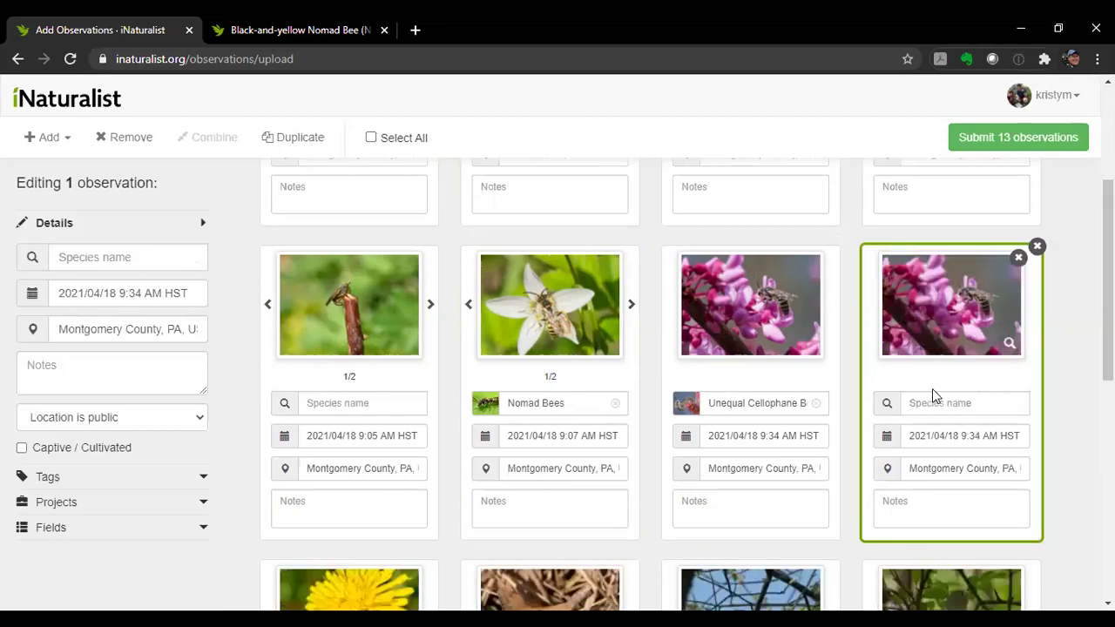
left_click(930, 398)
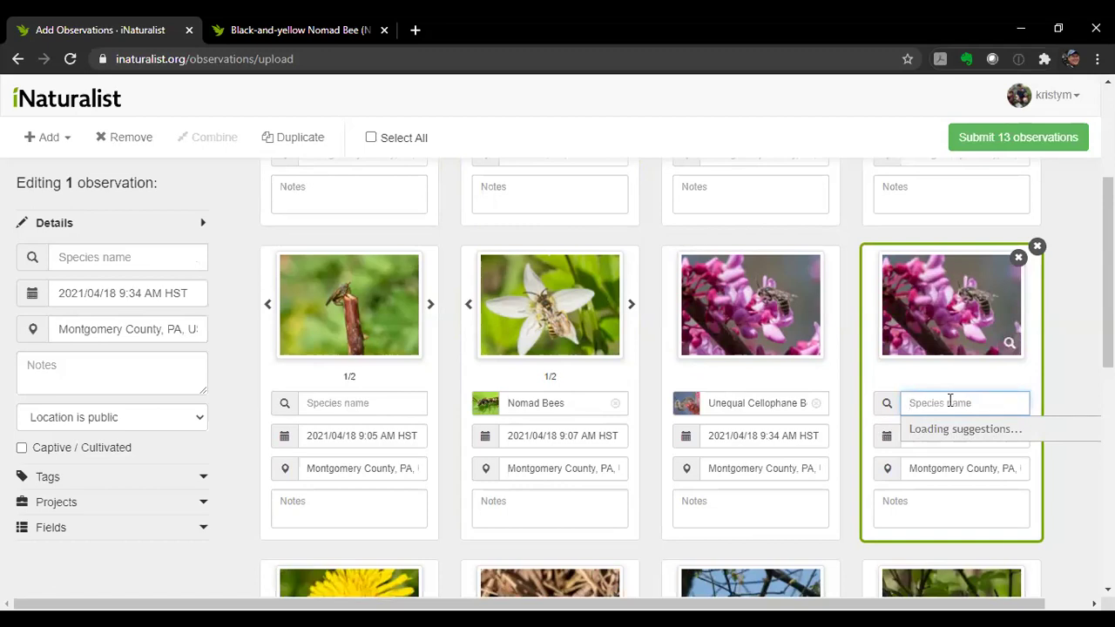
scroll(1002, 540, "down", 2)
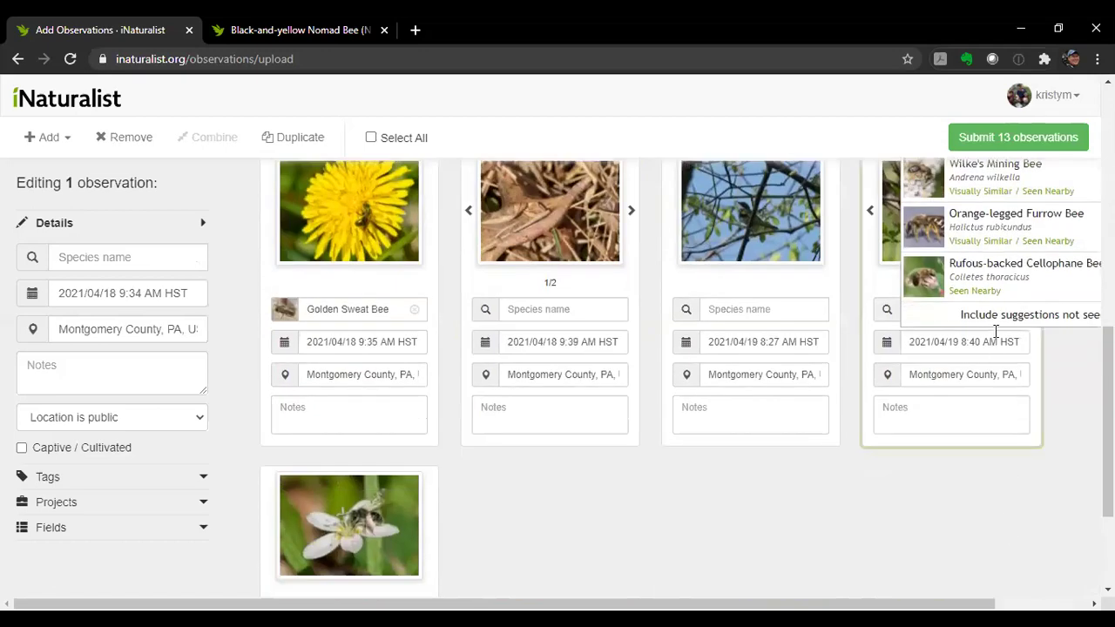
scroll(995, 331, "up", 4)
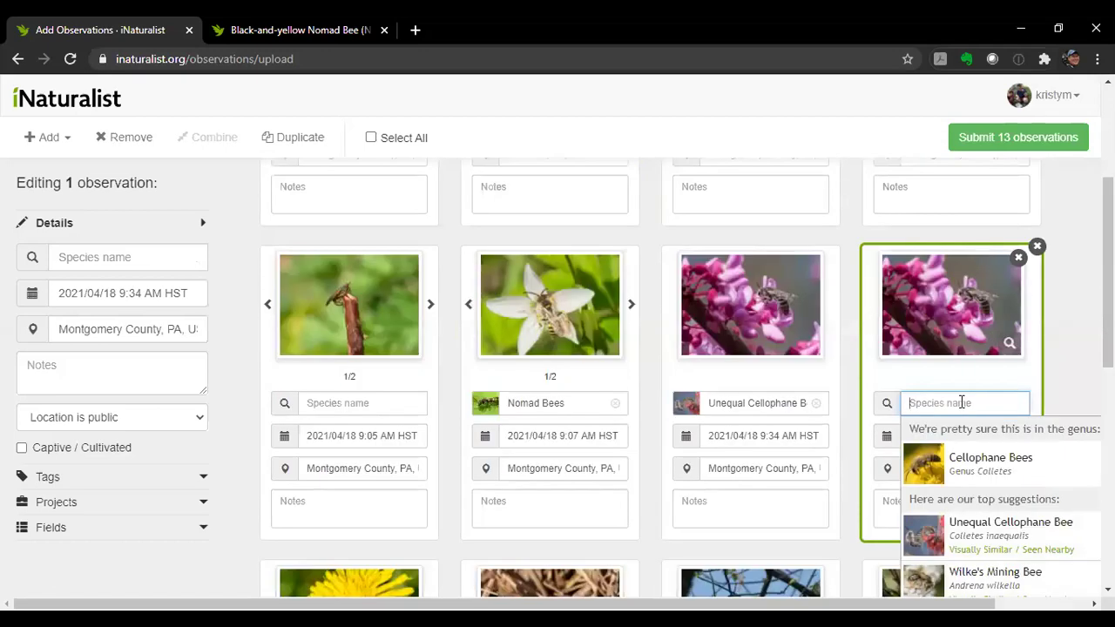
type("eastern")
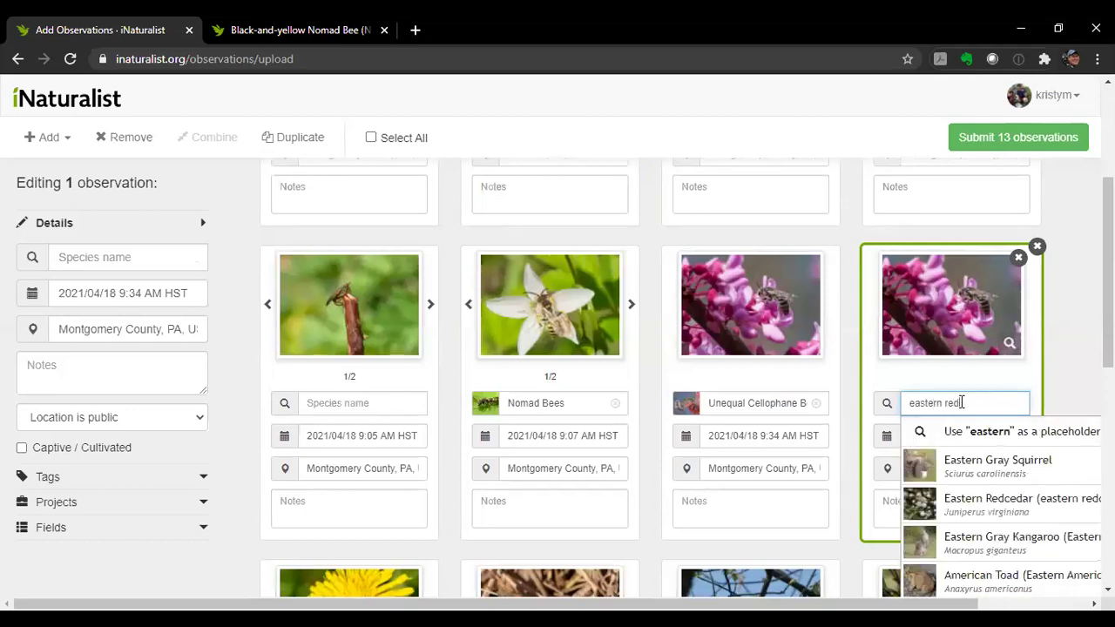
type(" red")
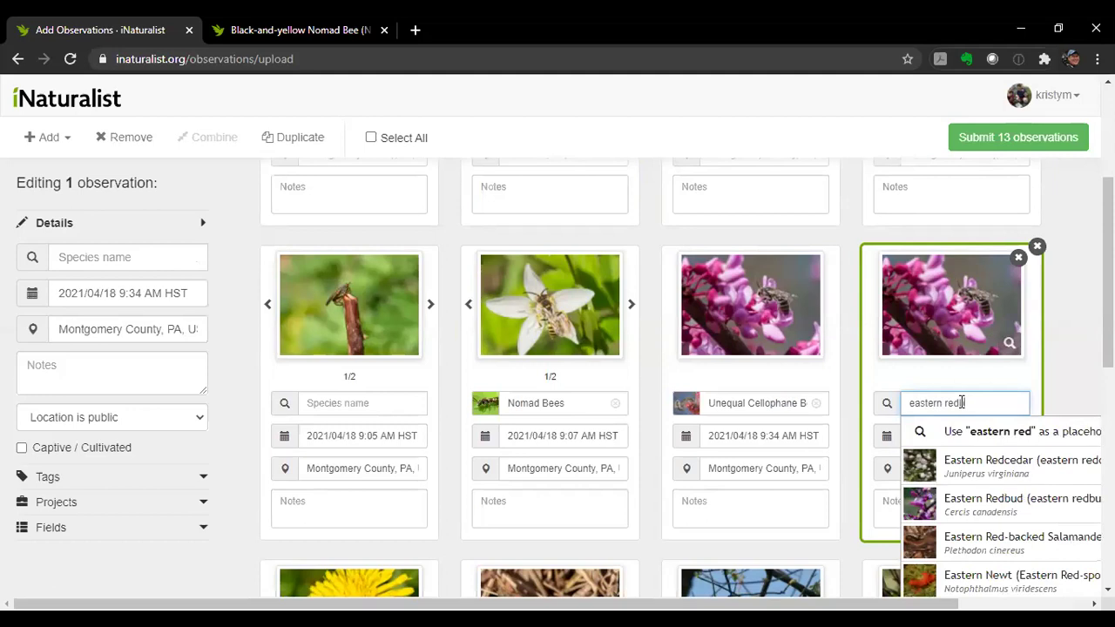
type("b")
left_click(984, 471)
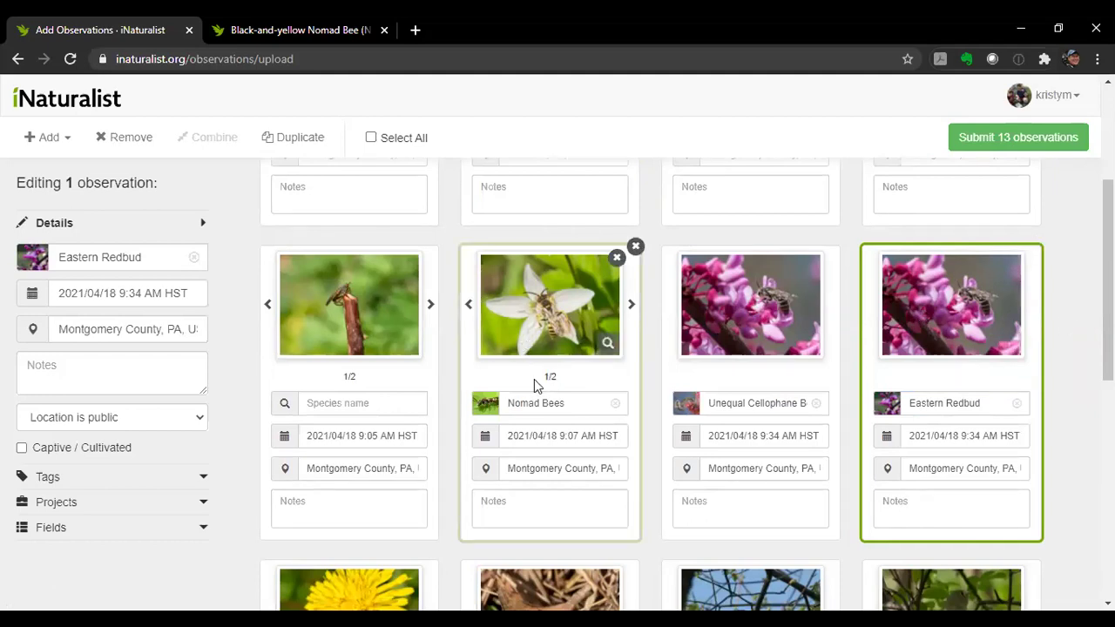
Identify the 2021/04/19 8:27 AM bird as Yellow-rumped Warbler and the 8:40 AM bird as Ruby-crowned Kinglet.
scroll(348, 401, "down", 3)
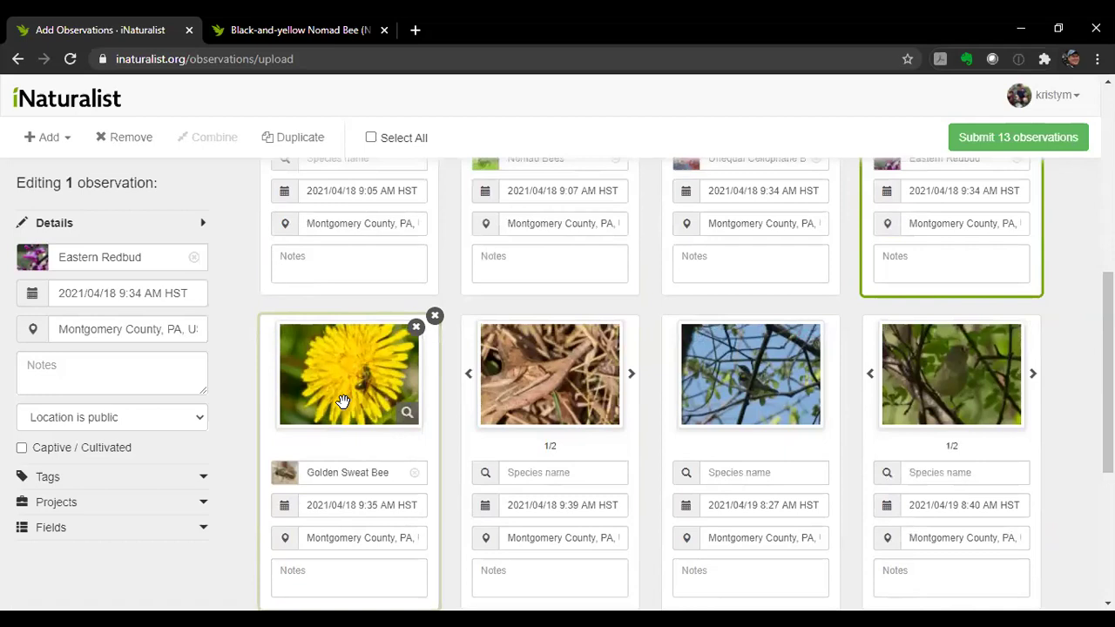
scroll(345, 399, "up", 3)
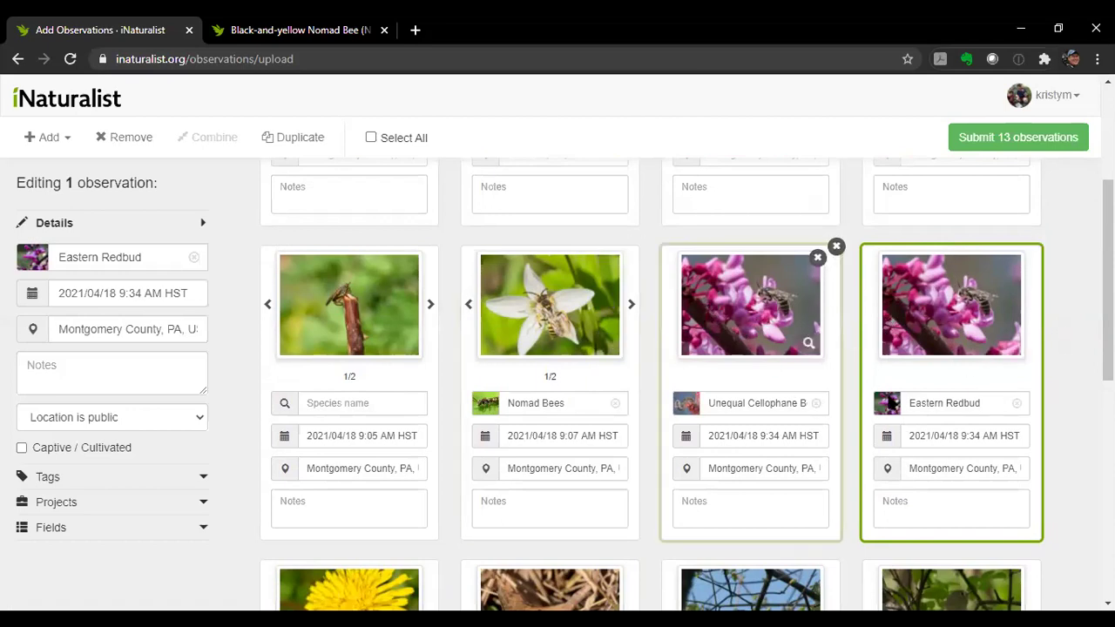
scroll(576, 360, "down", 4)
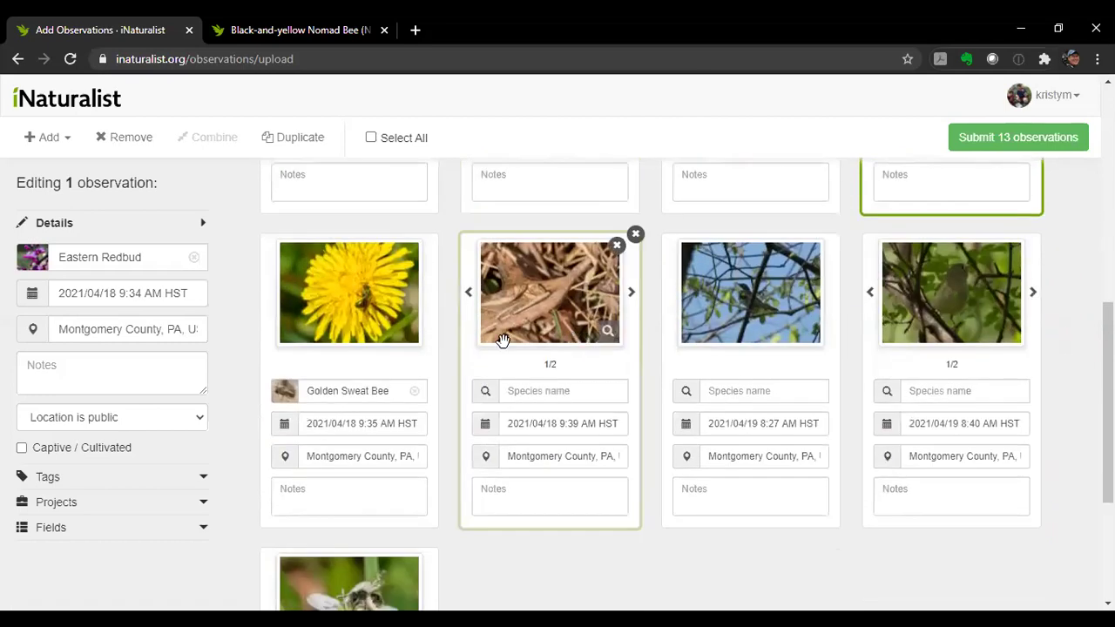
left_click(767, 389)
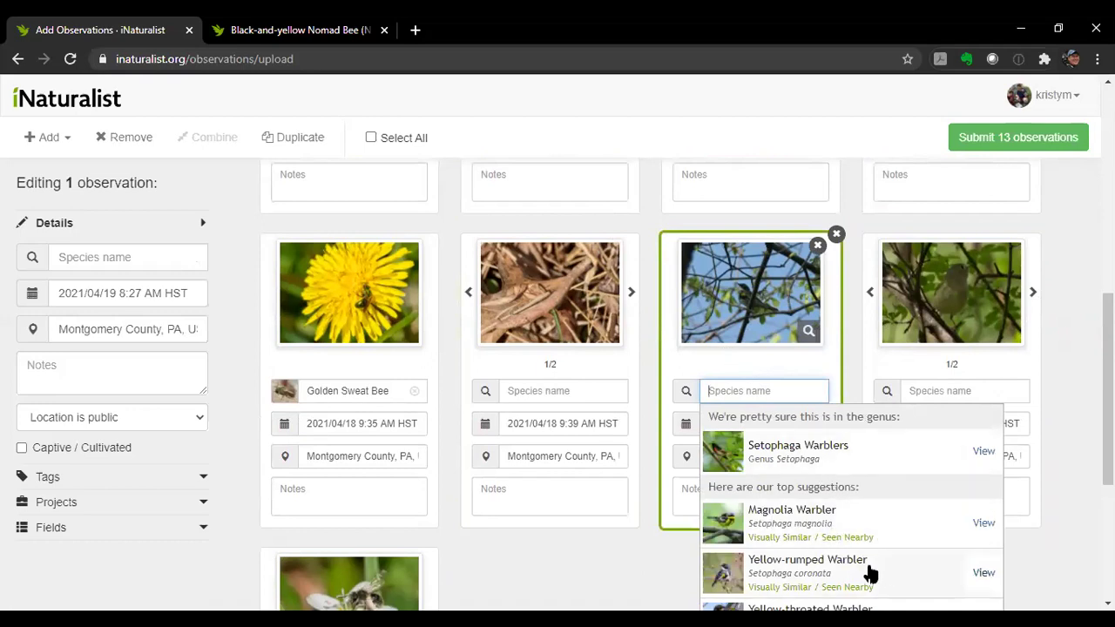
left_click(869, 572)
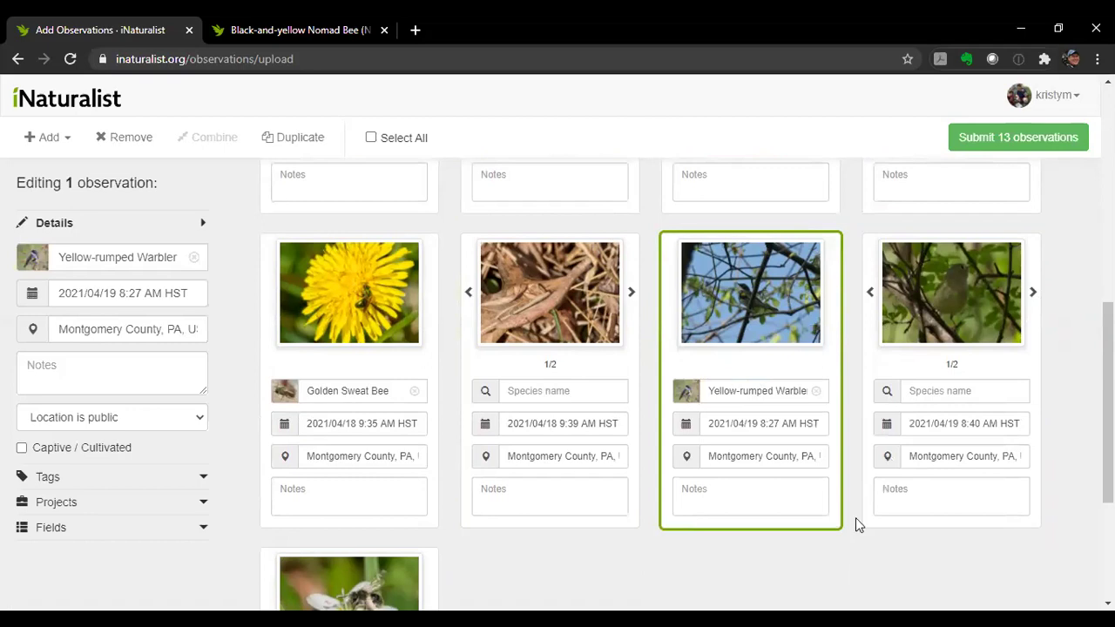
left_click(928, 393)
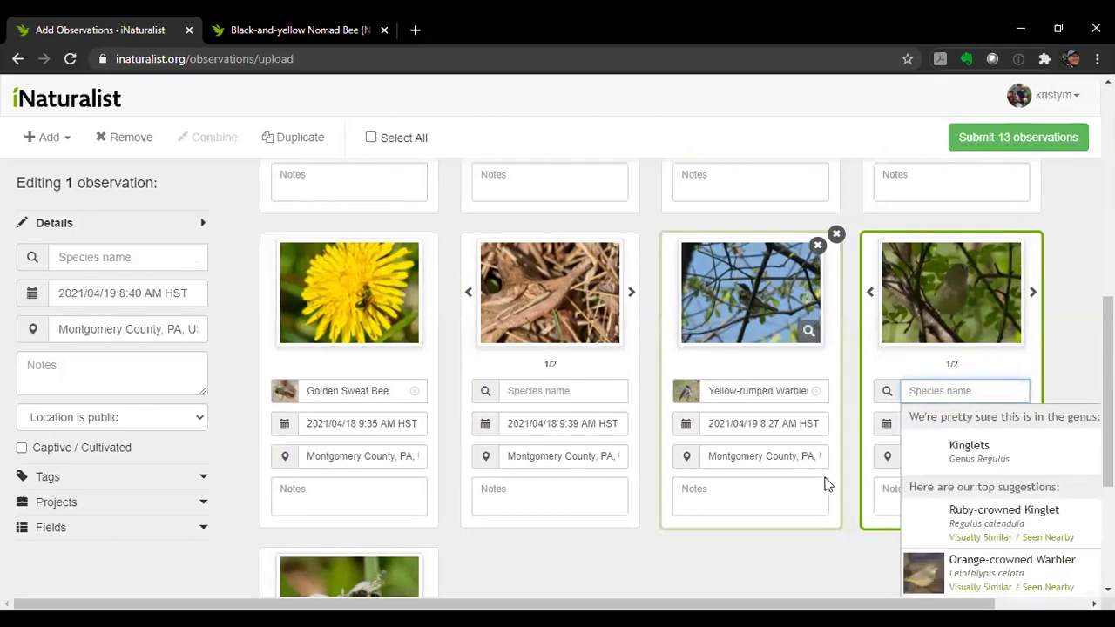
left_click(1010, 518)
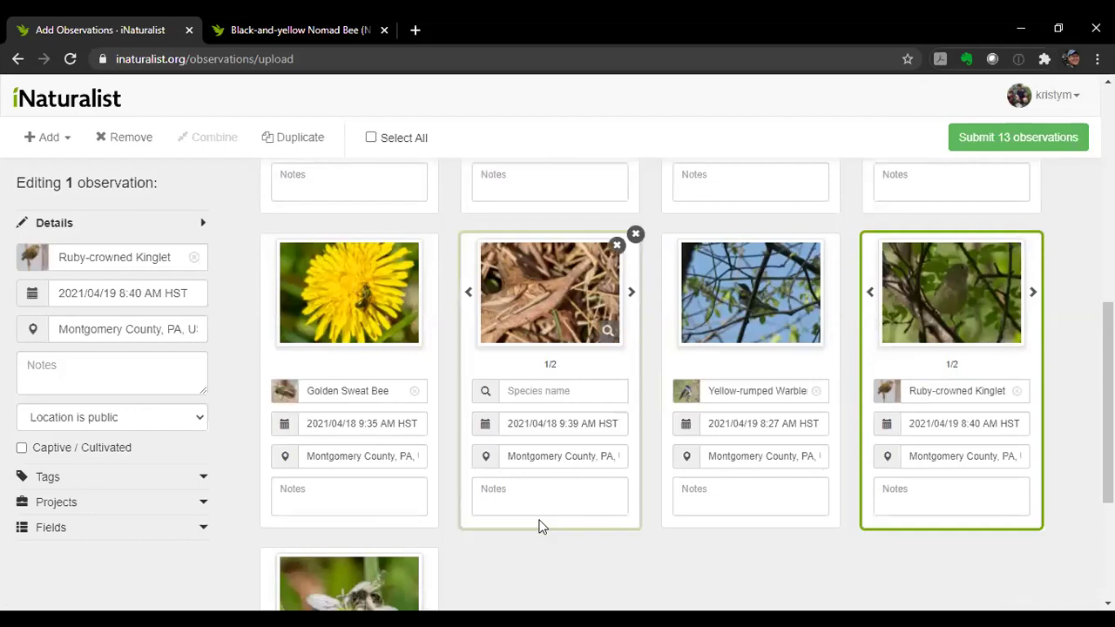
Identify the bee on the white flower from 2021/04/18 9:09 AM as Spring Beauty Miner.
scroll(549, 523, "down", 3)
scroll(538, 476, "up", 1)
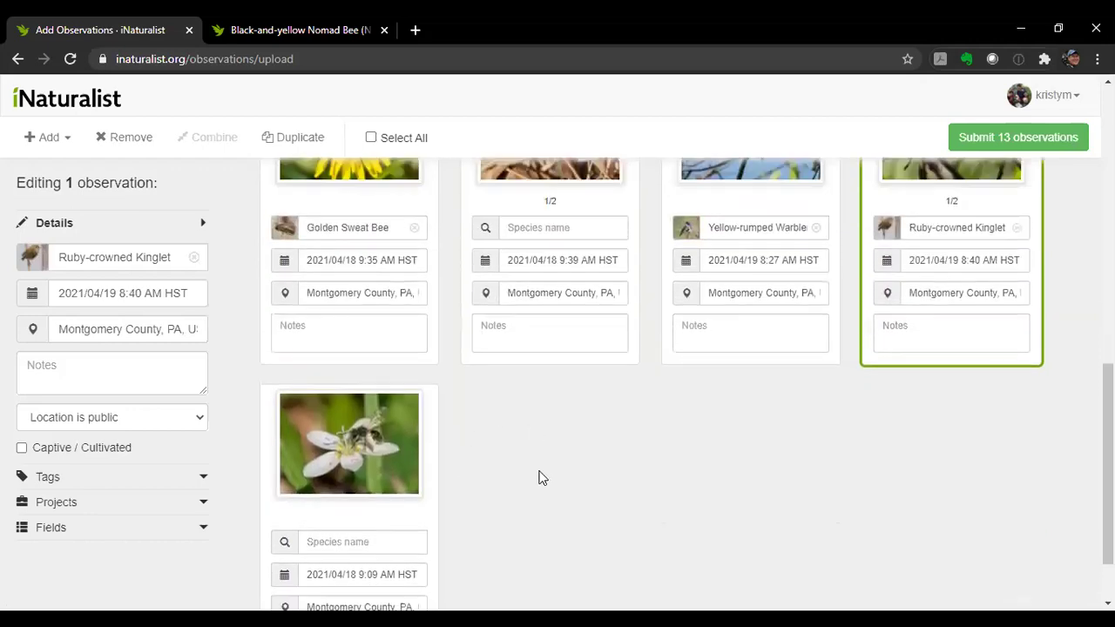
scroll(505, 475, "down", 1)
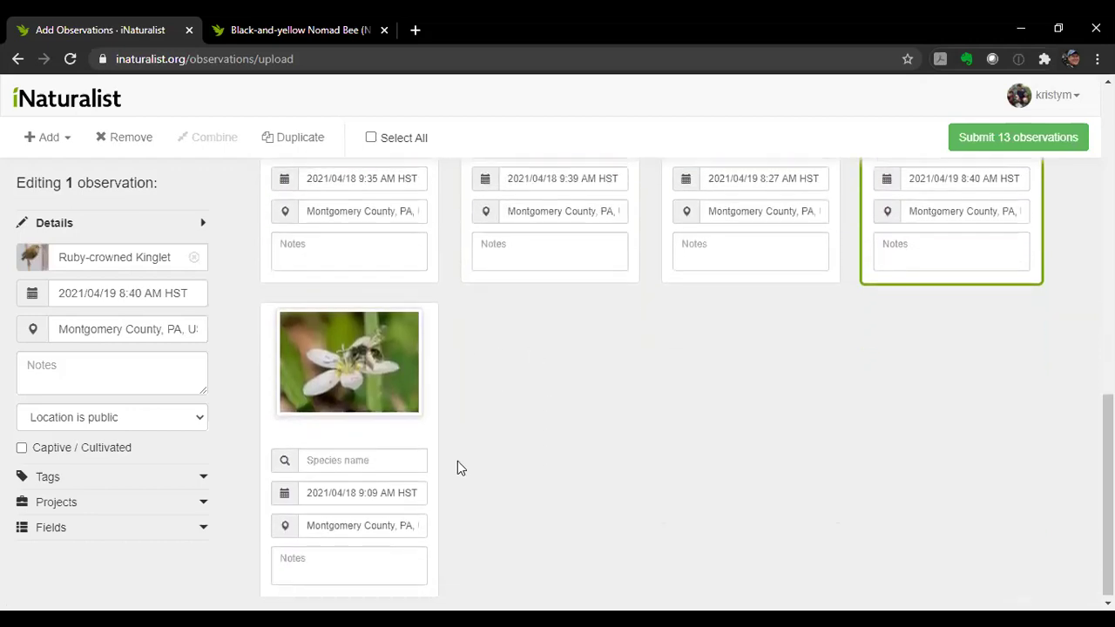
left_click(383, 463)
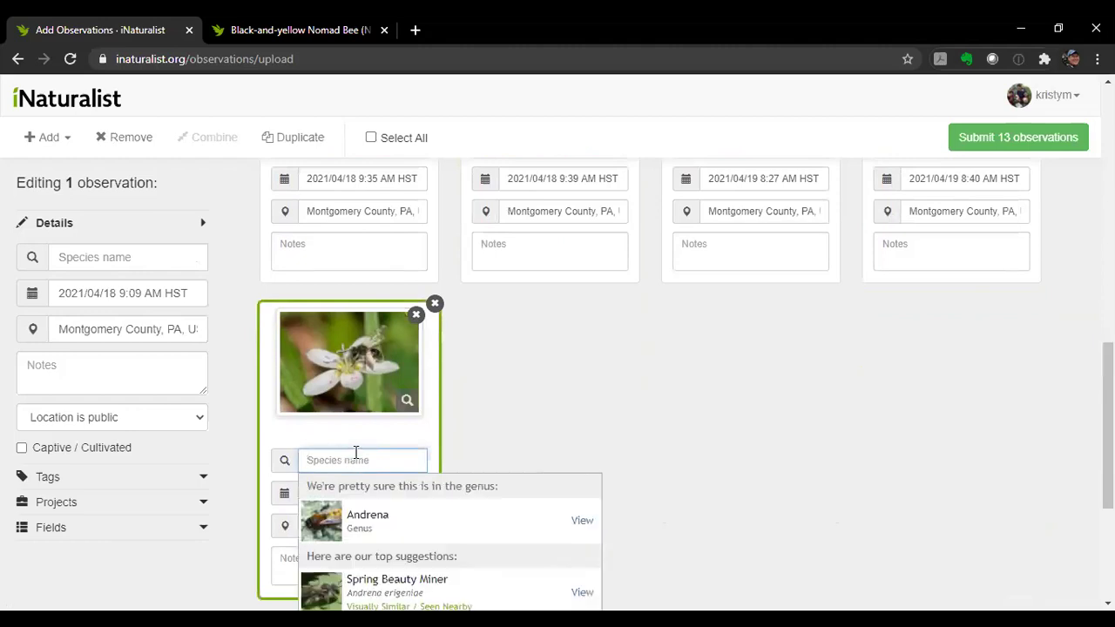
scroll(534, 414, "down", 2)
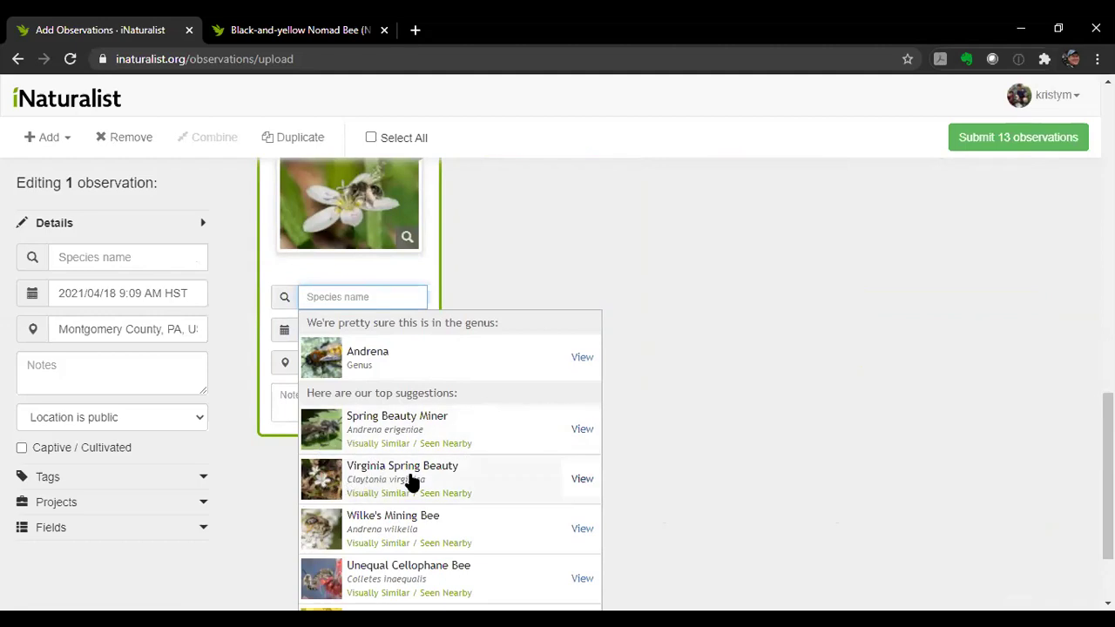
left_click(451, 425)
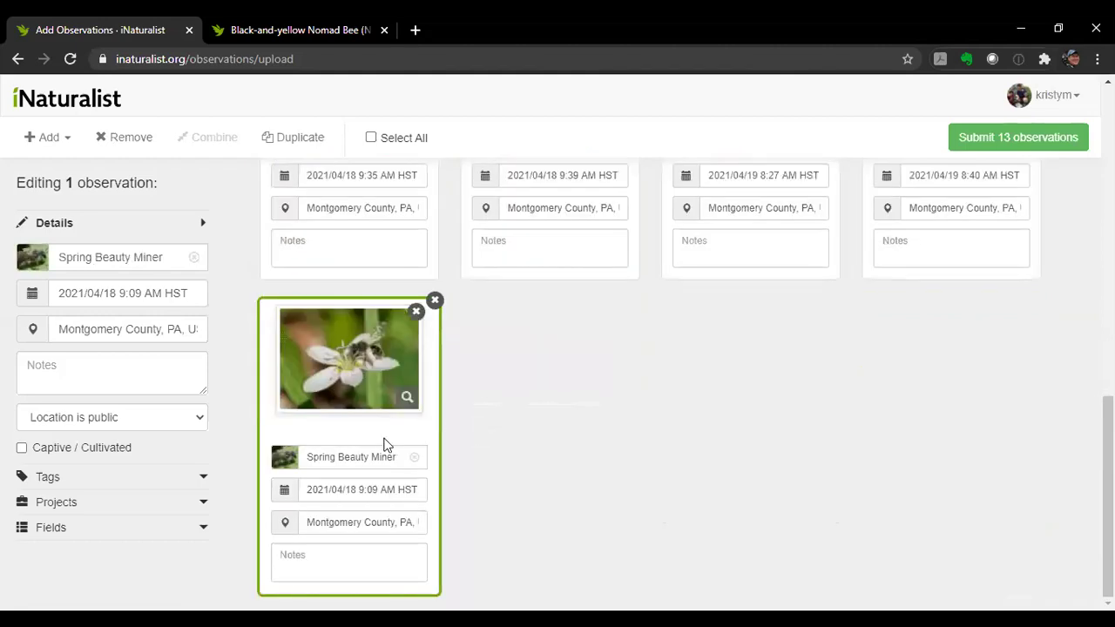
Duplicate the Spring Beauty Miner observation and identify the copy as Virginia Spring Beauty.
left_click(270, 140)
left_click(572, 459)
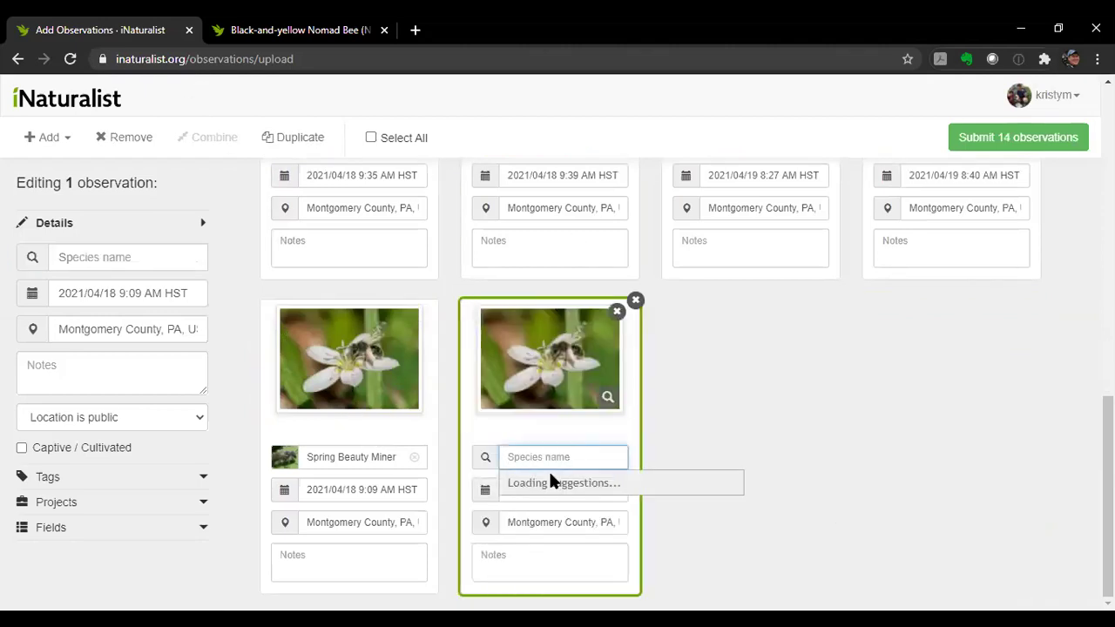
scroll(600, 545, "down", 2)
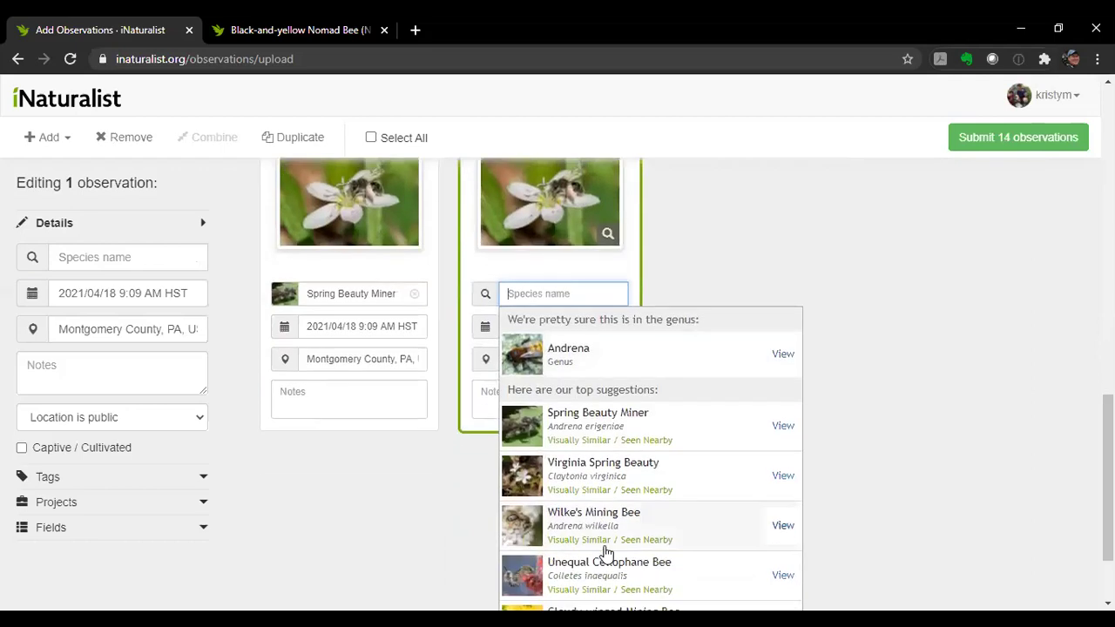
left_click(605, 483)
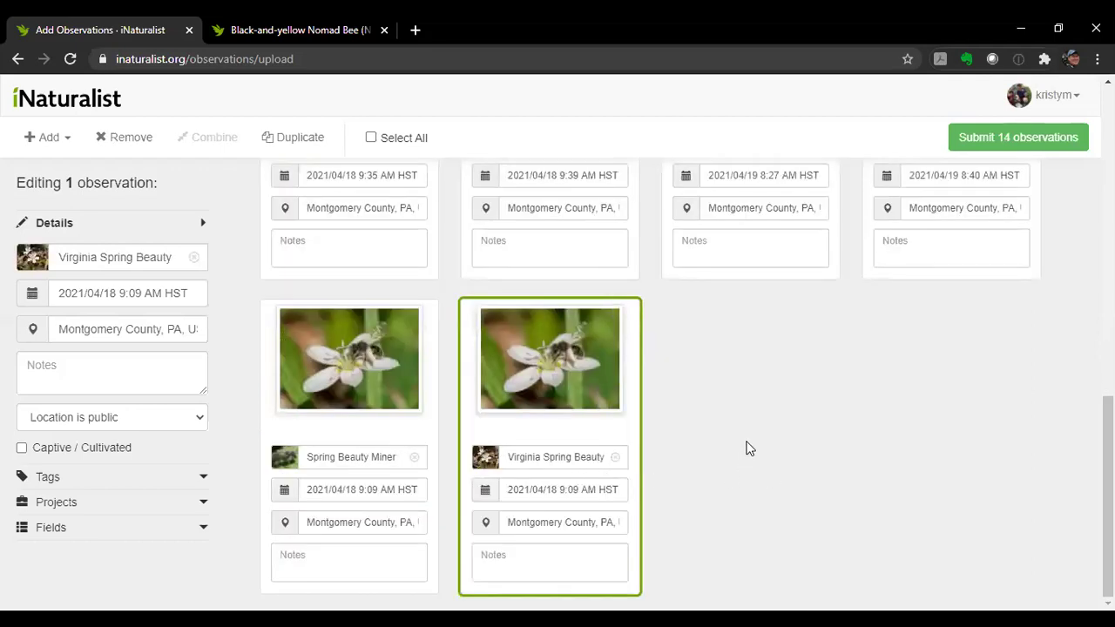
scroll(749, 445, "up", 5)
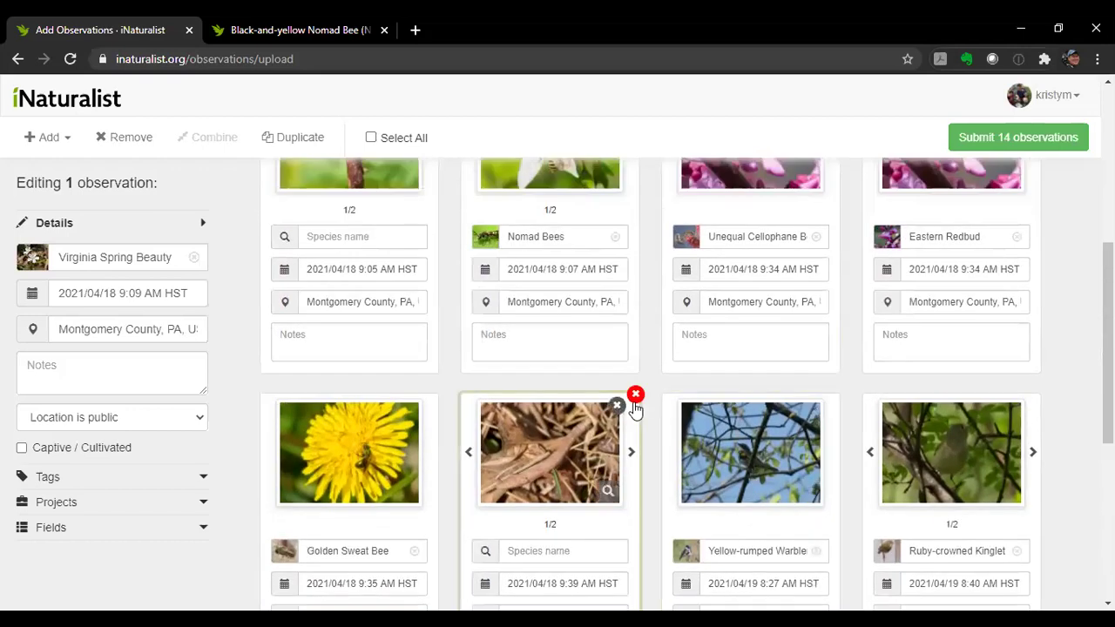
Check the species suggestions for the insect on the twig from 2021/04/18 9:05 AM and remove that observation.
scroll(490, 358, "up", 1)
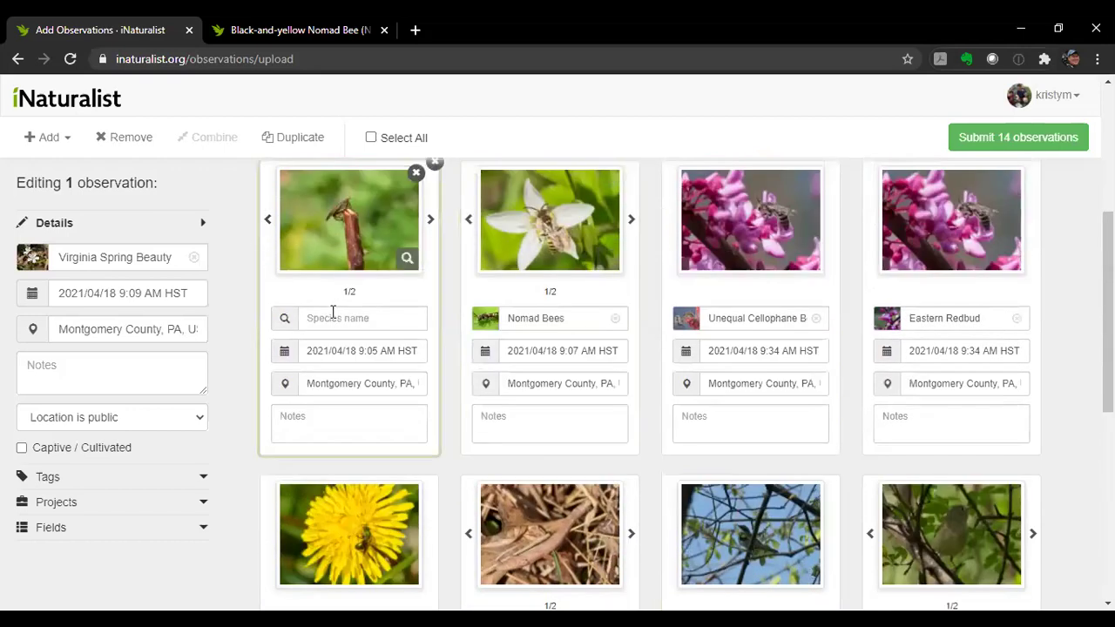
left_click(333, 316)
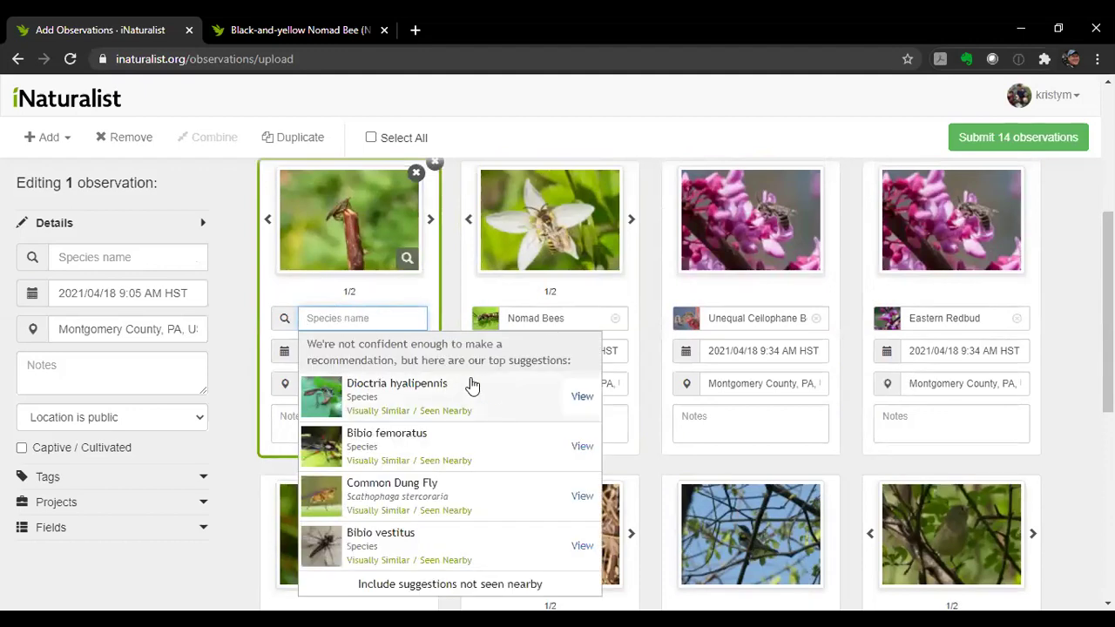
scroll(474, 385, "up", 1)
scroll(495, 467, "down", 1)
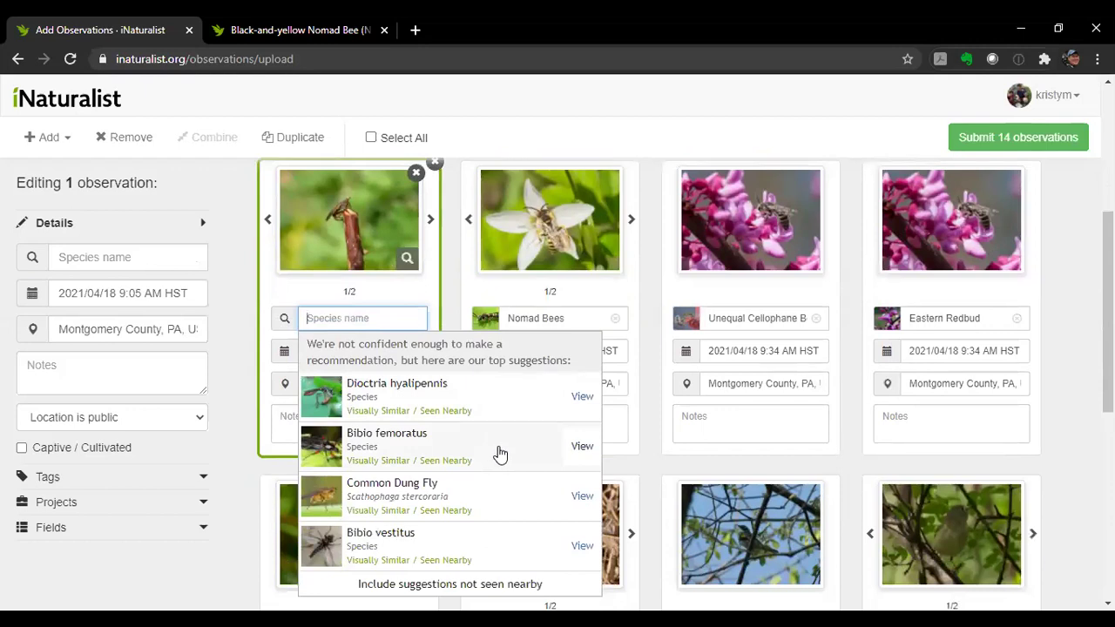
scroll(504, 472, "down", 1)
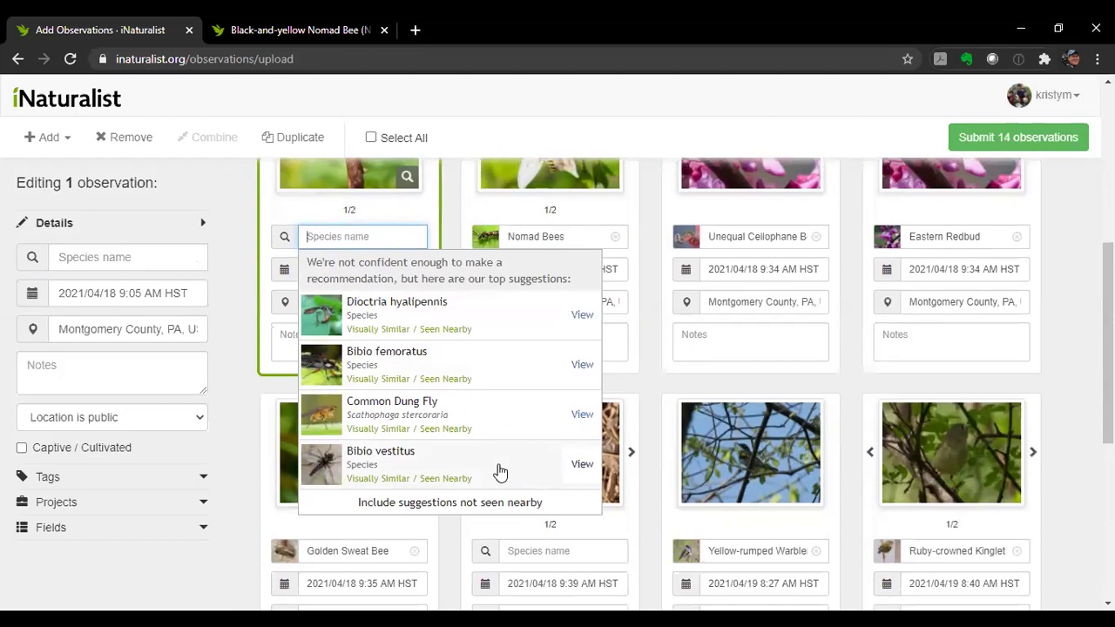
scroll(500, 471, "up", 1)
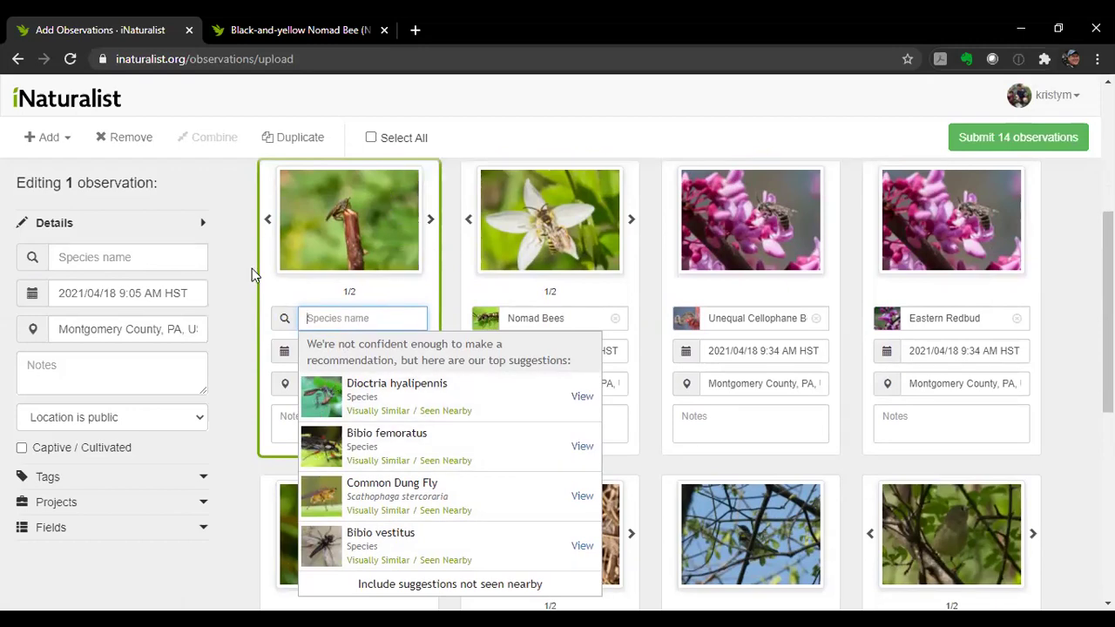
left_click(434, 162)
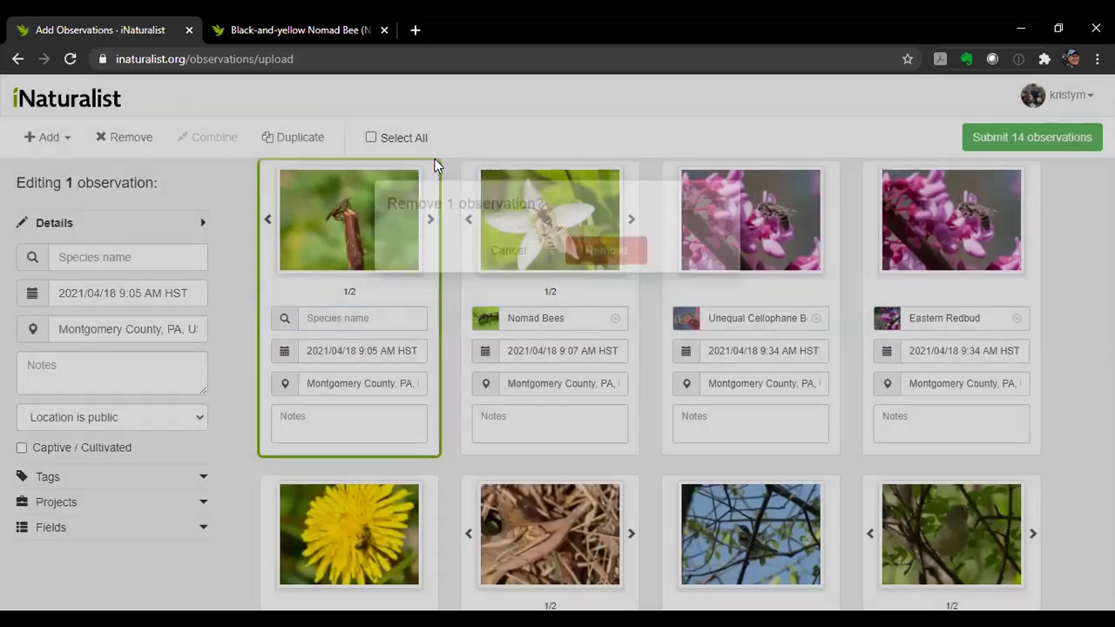
left_click(607, 270)
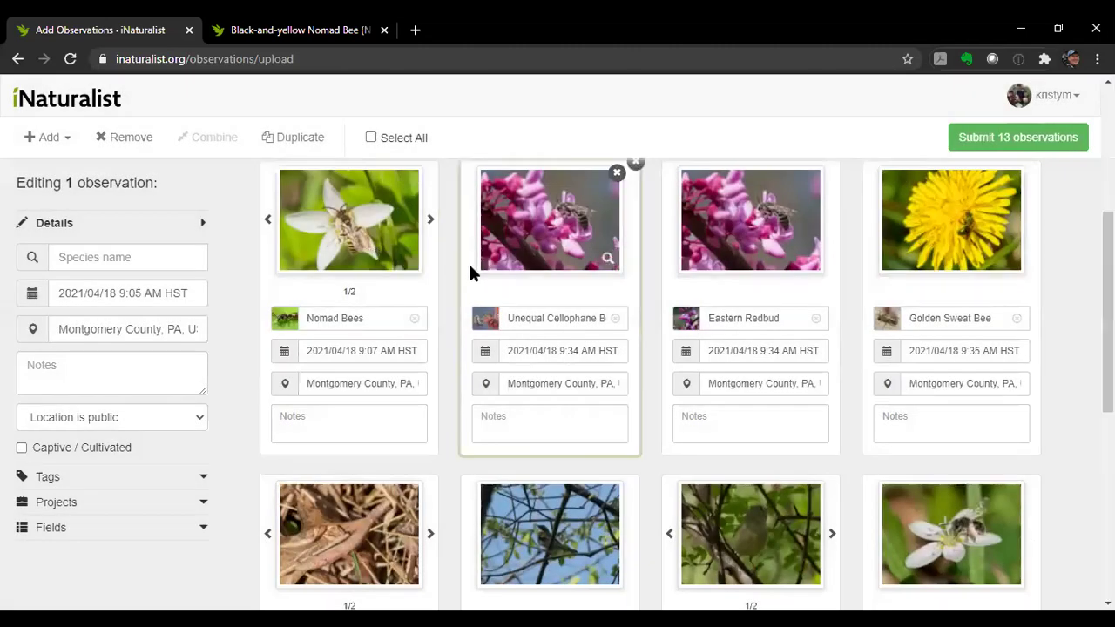
Examine both enlarged photos of the 2021/04/18 9:39 AM caterpillar and its suggested species.
scroll(403, 265, "down", 4)
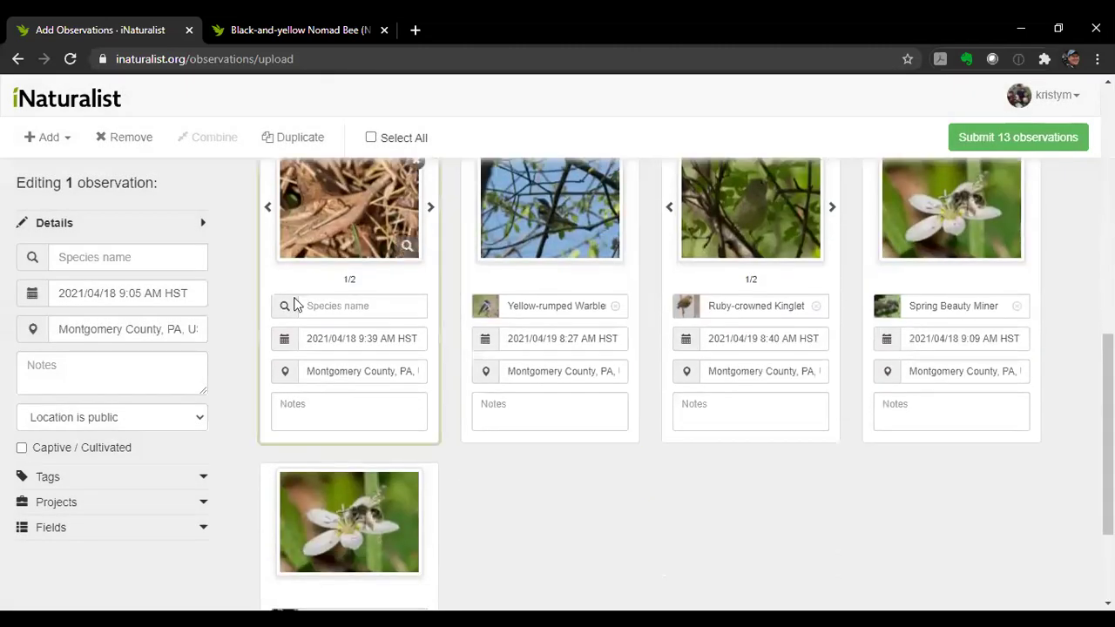
left_click(321, 305)
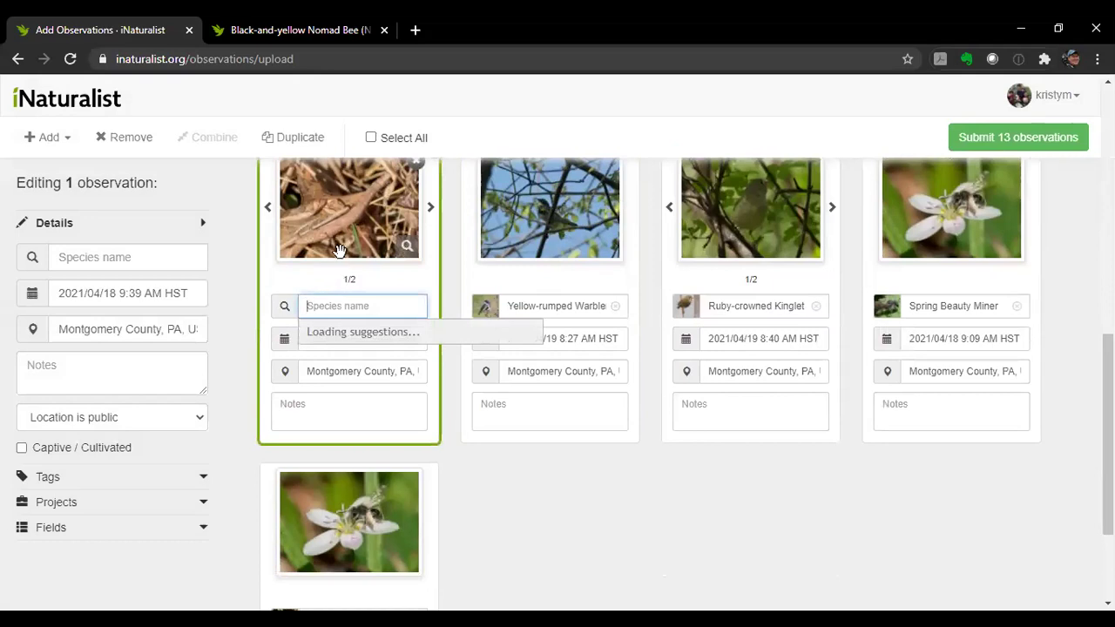
scroll(335, 261, "up", 3)
left_click(373, 448)
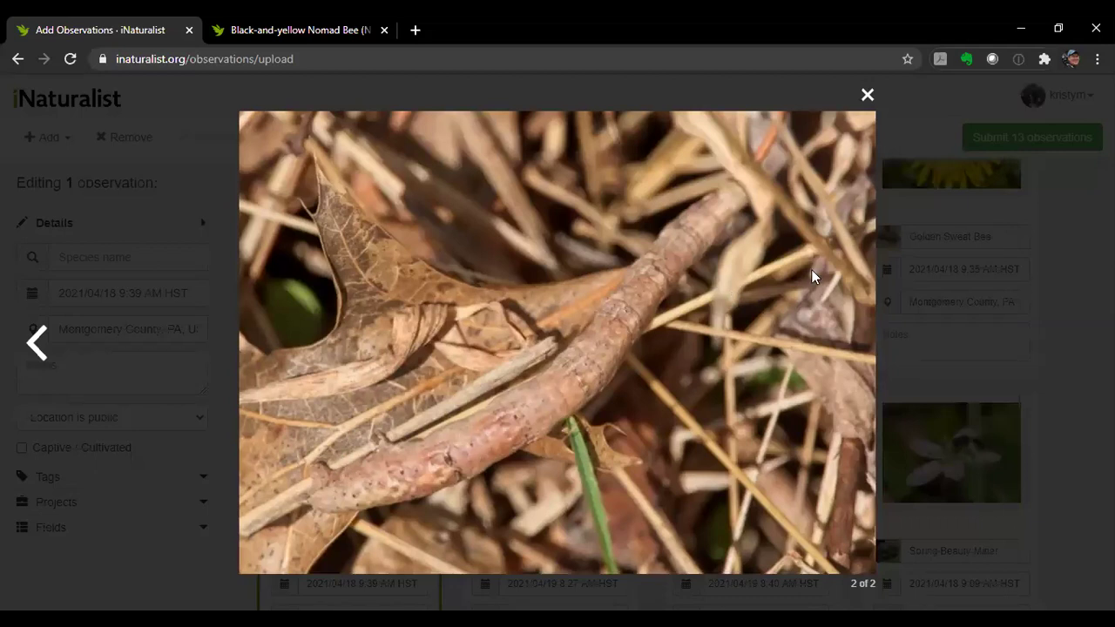
left_click(868, 94)
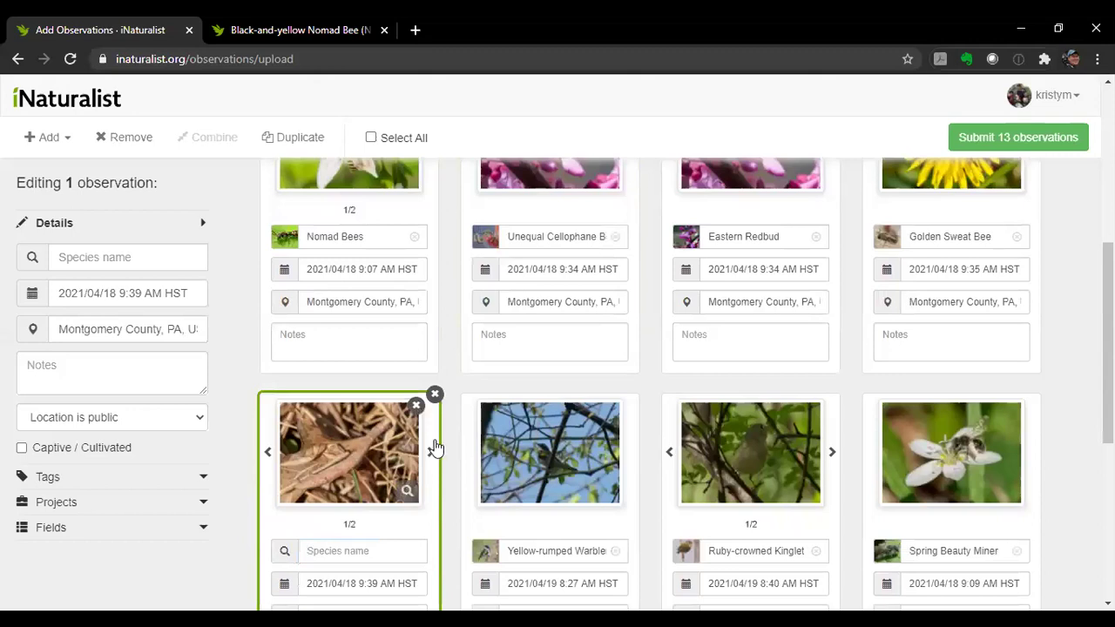
left_click(407, 491)
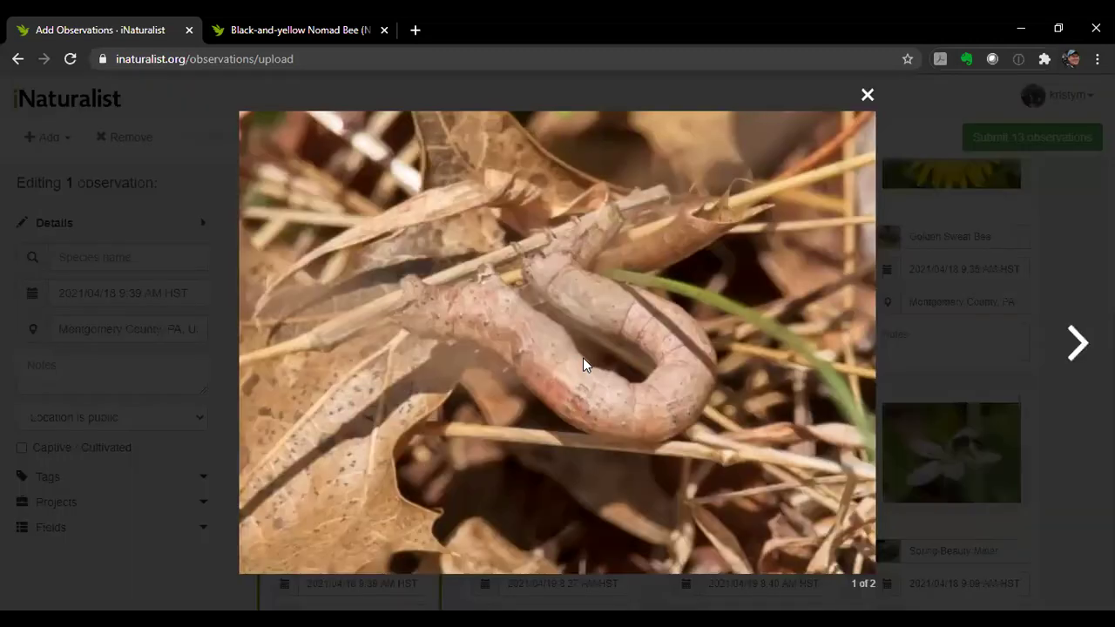
left_click(866, 94)
scroll(378, 291, "down", 2)
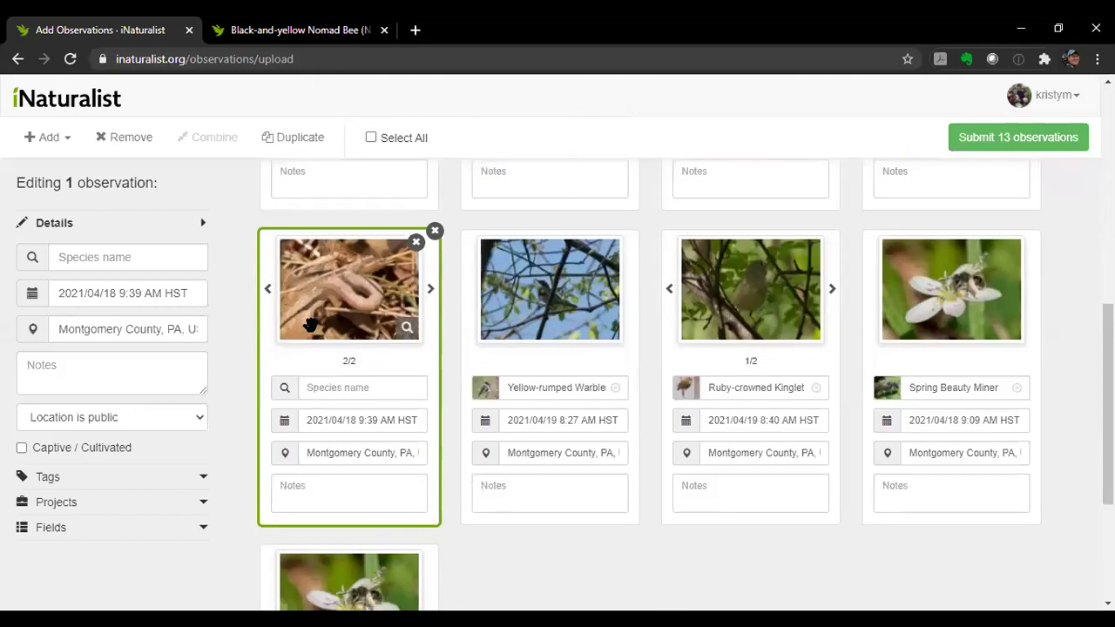
left_click(317, 385)
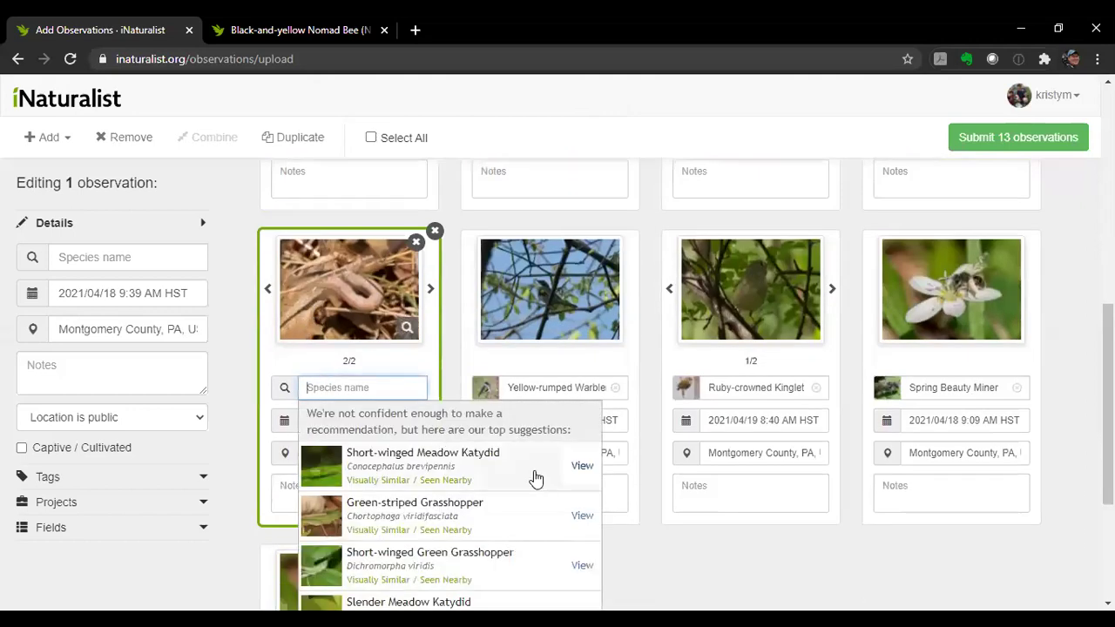
scroll(523, 475, "down", 2)
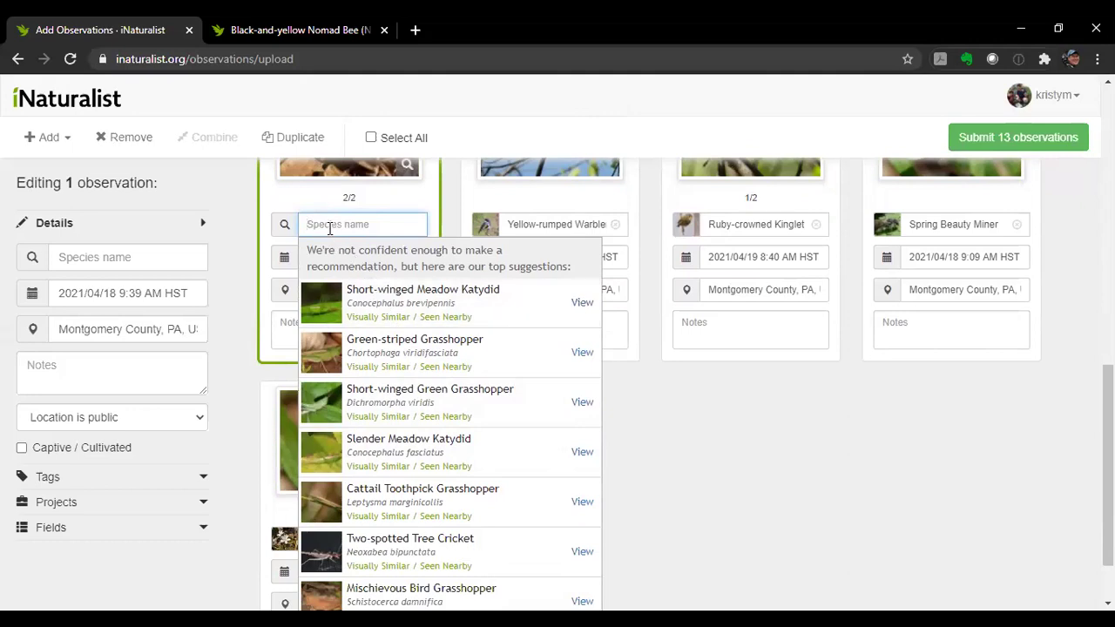
left_click(706, 415)
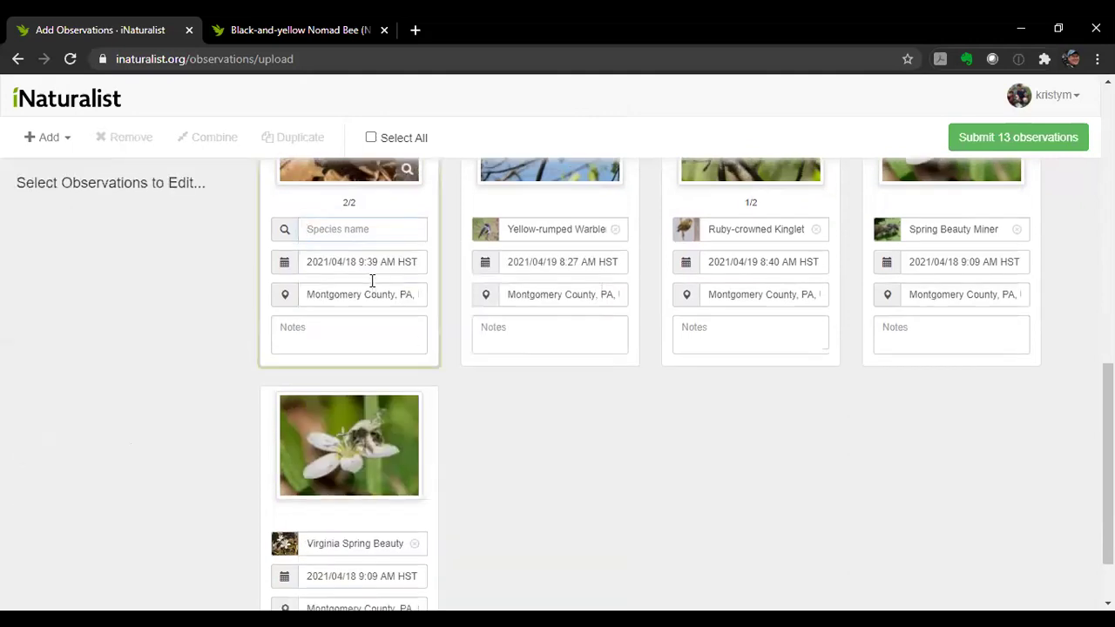
Identify the 2021/04/18 9:39 AM caterpillar as Butterflies and Moths (order Lepidoptera).
scroll(372, 281, "up", 3)
scroll(330, 293, "down", 2)
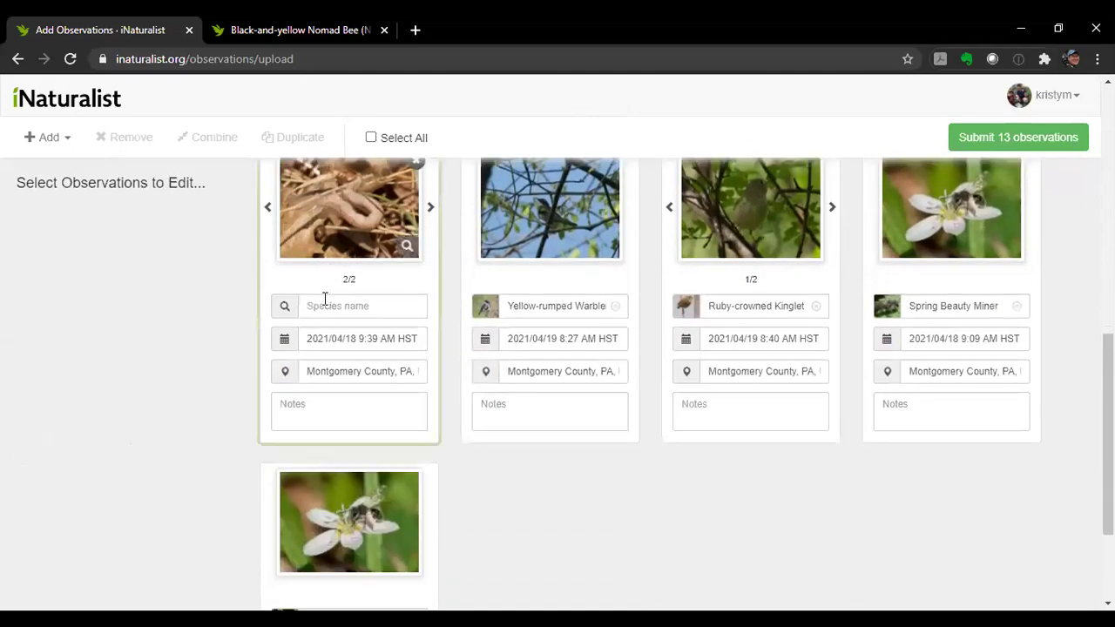
left_click(325, 300)
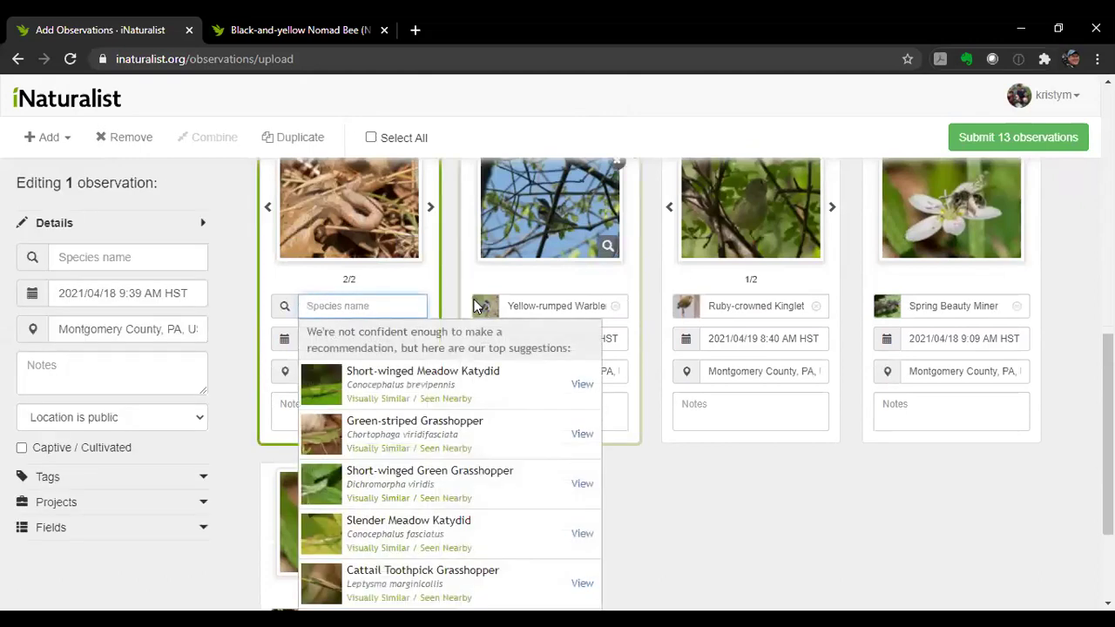
type("ca")
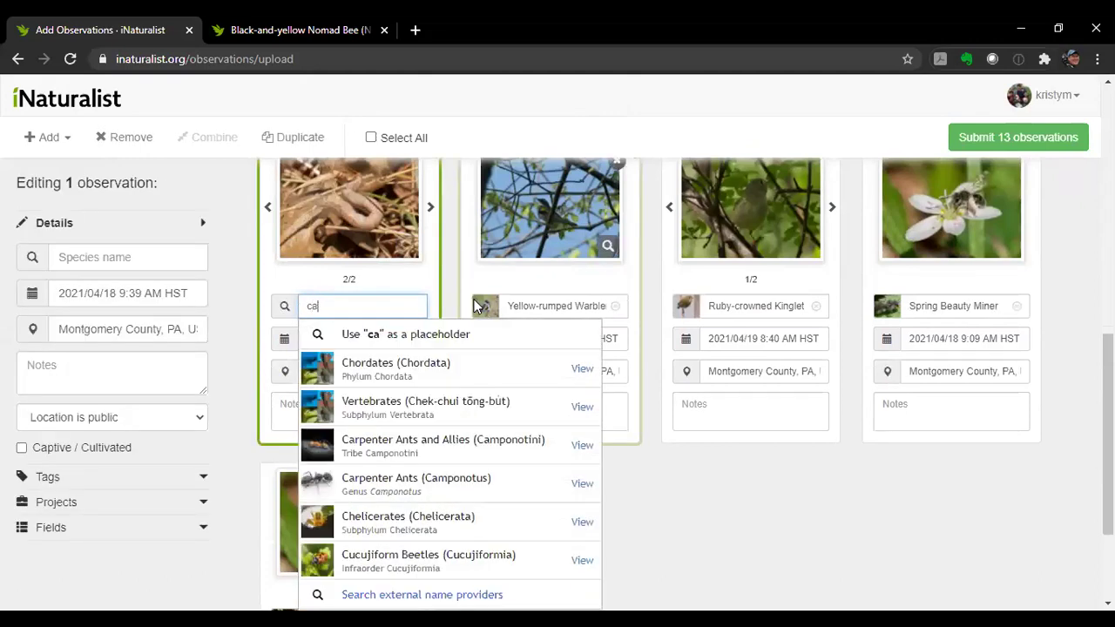
type("terpi")
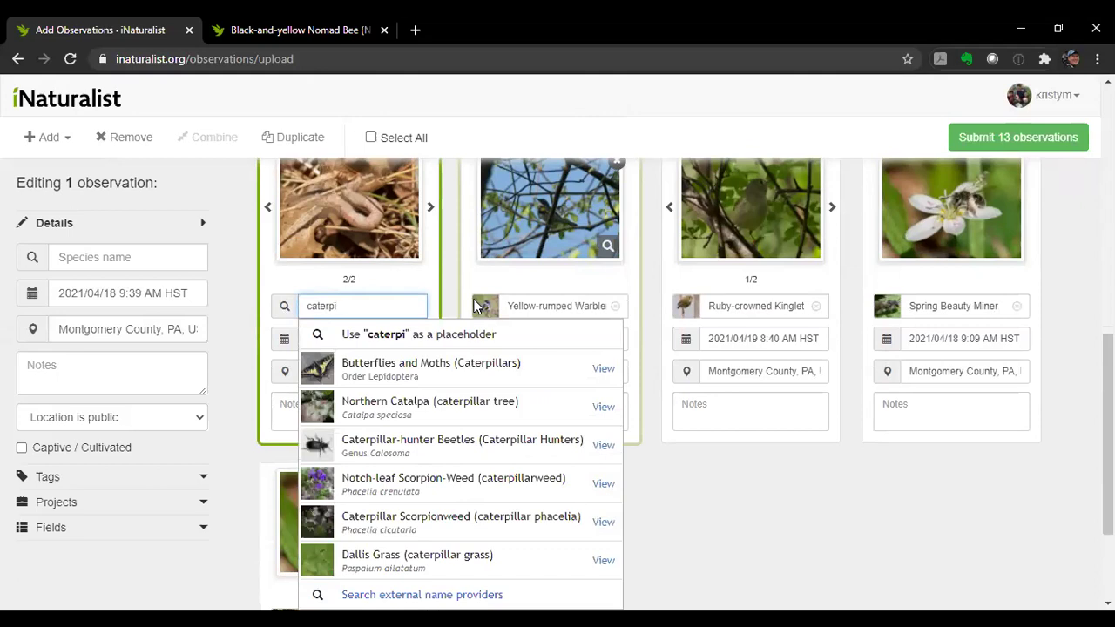
left_click(488, 373)
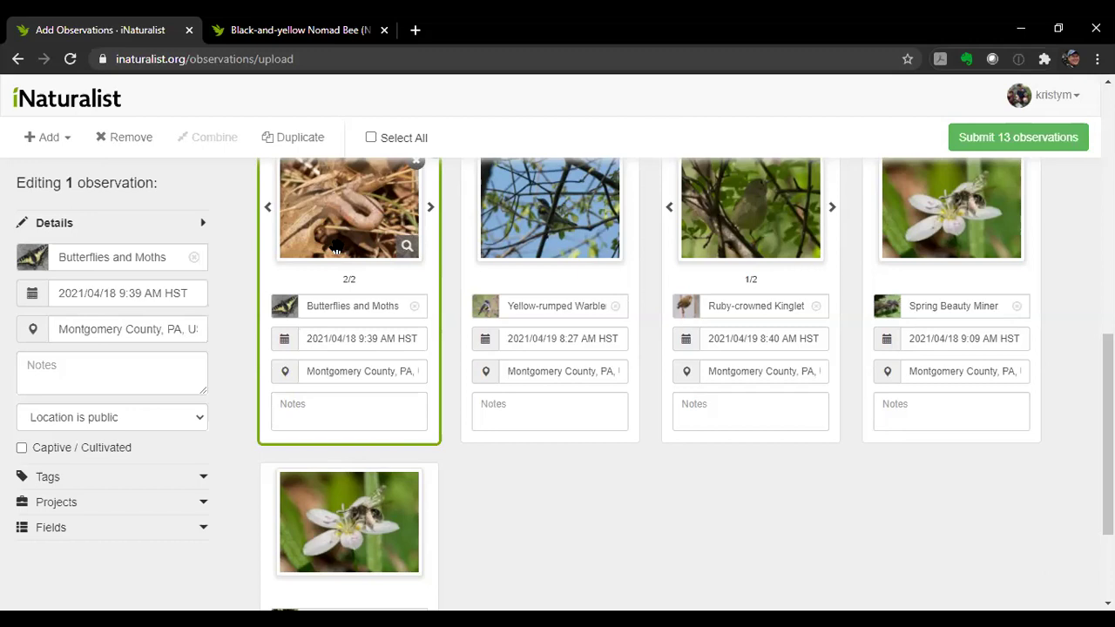
Replace the 2021/04/18 9:39 AM caterpillar's identification with Geometer Moths (family Geometridae).
left_click(413, 305)
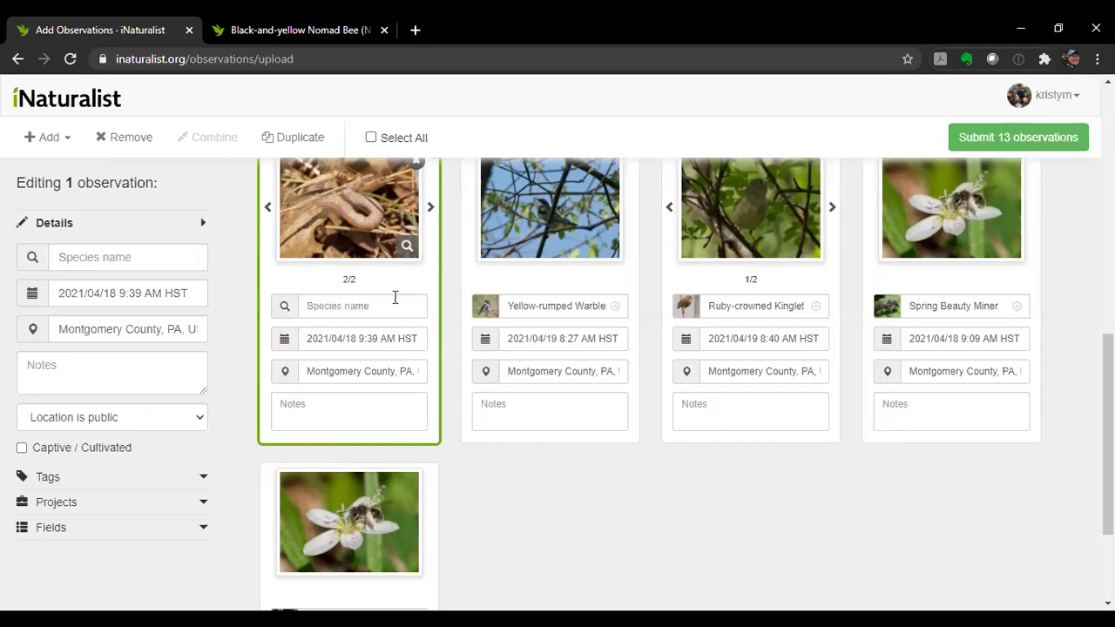
left_click(357, 305)
type("ga")
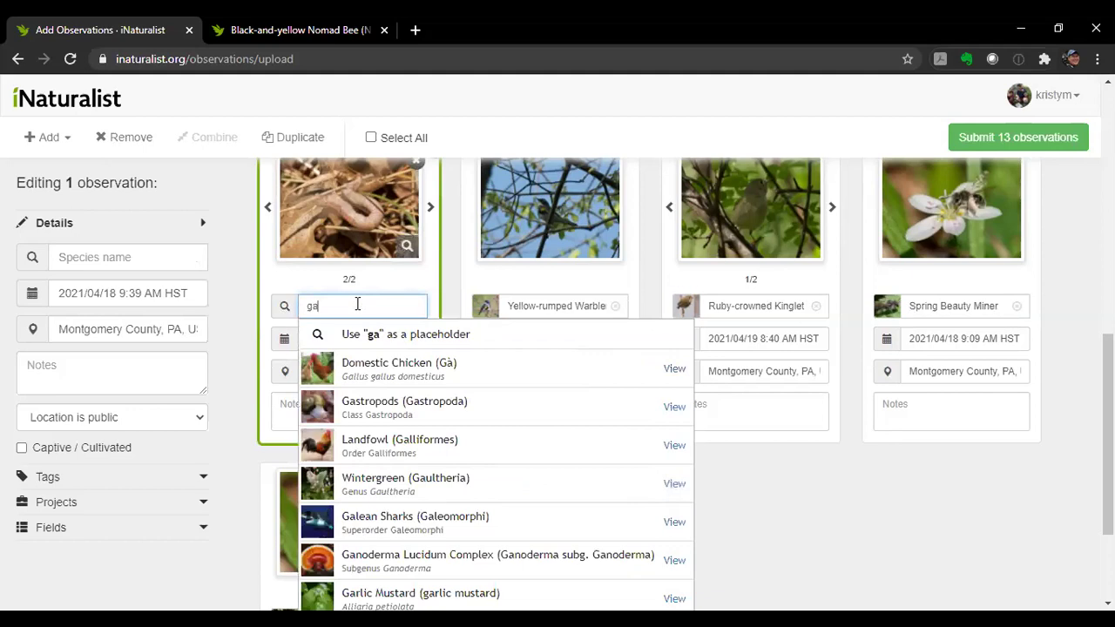
scroll(357, 304, "up", 1)
key("BackSpace")
type("e")
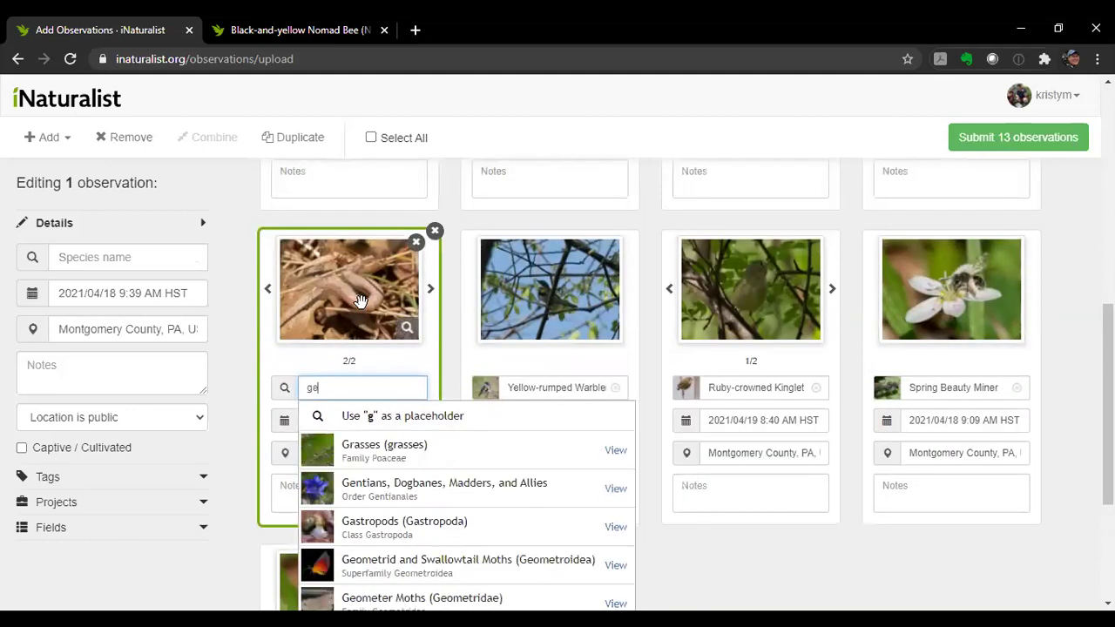
type("mot")
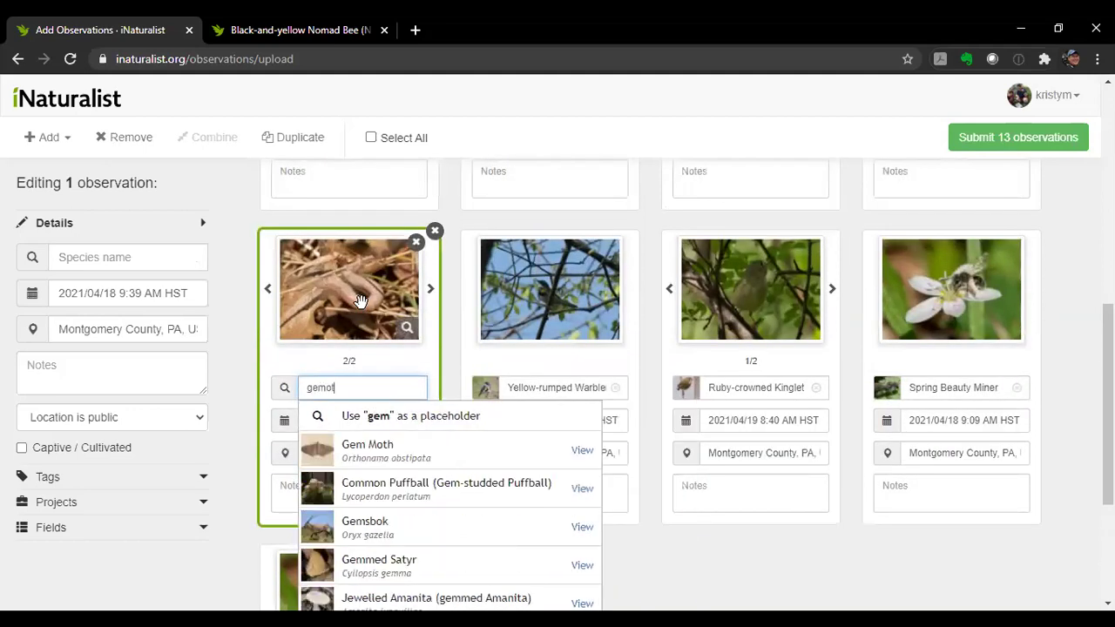
key("BackSpace")
key("BackSpace")
key("BackSpace")
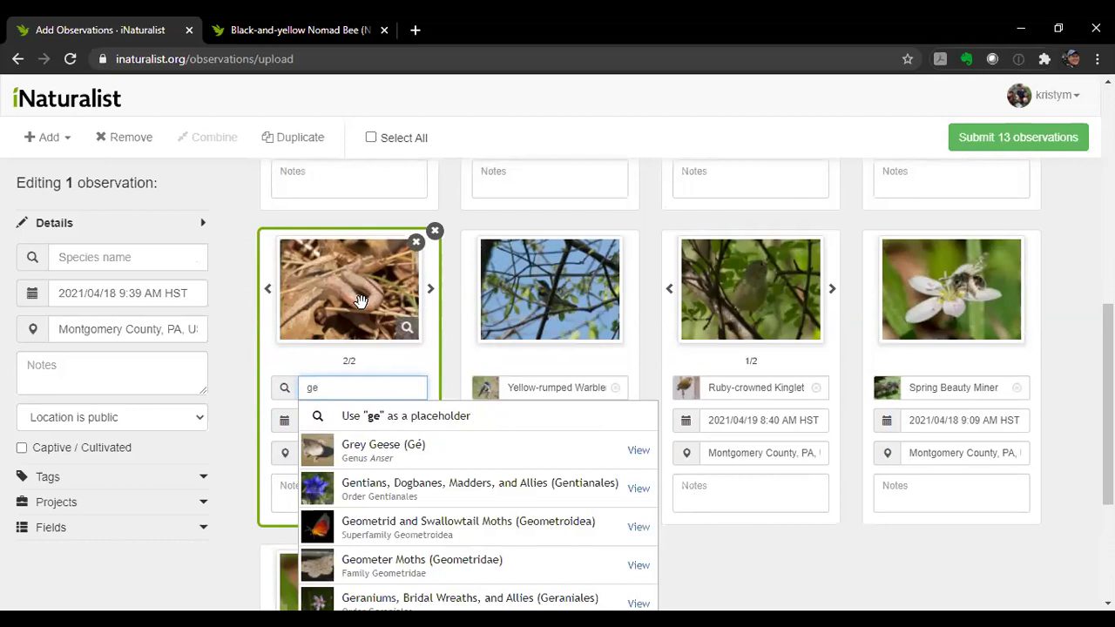
type("ome")
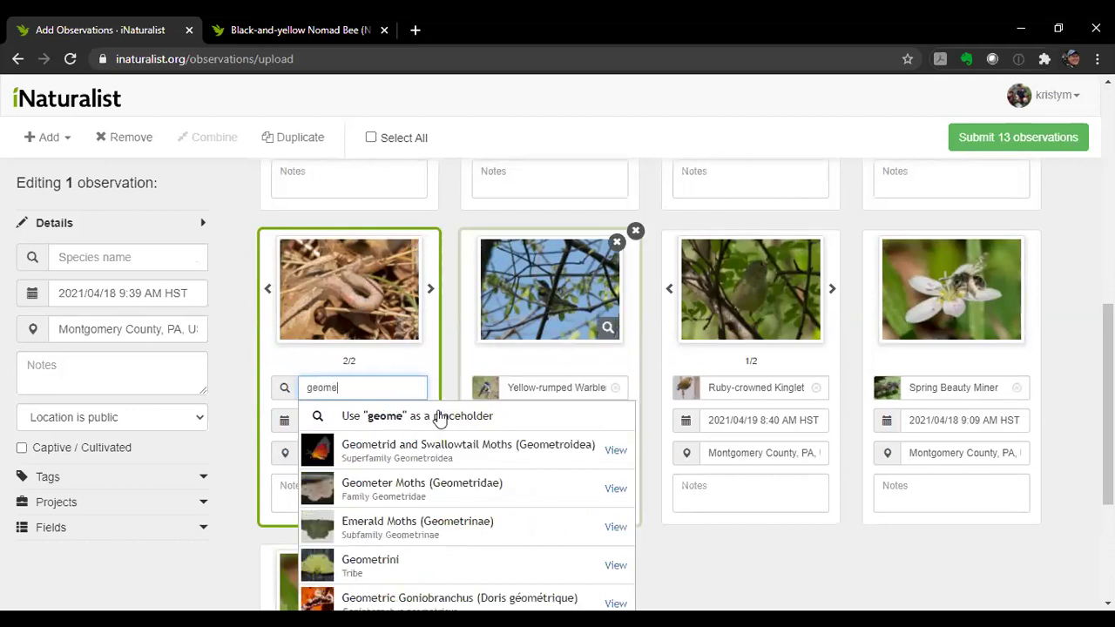
left_click(415, 495)
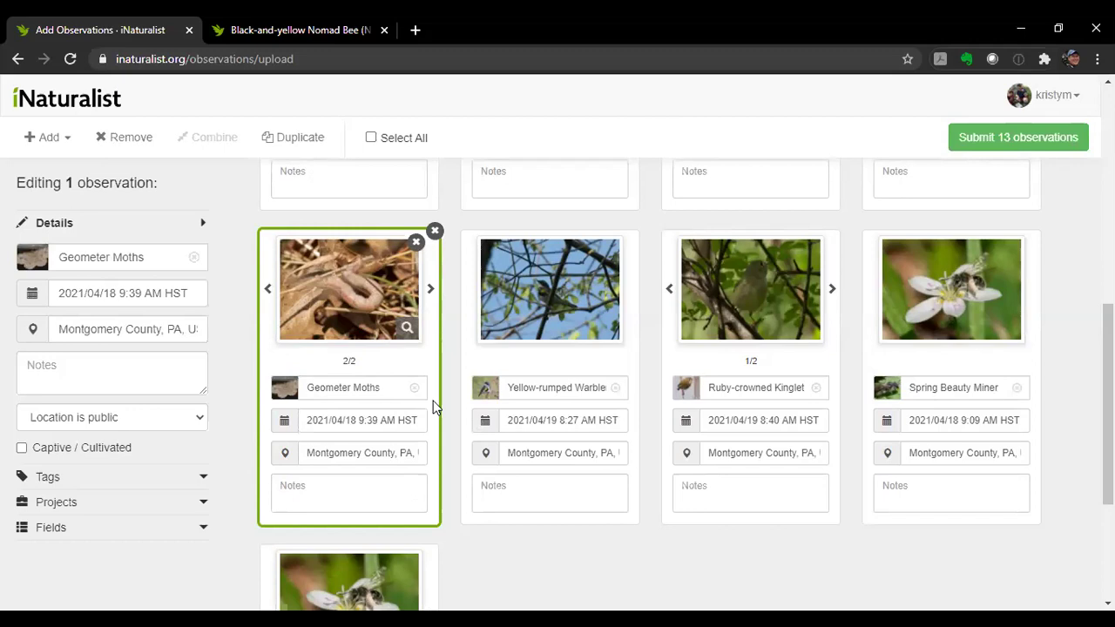
Review all the prepared observations and submit them.
scroll(418, 406, "up", 3)
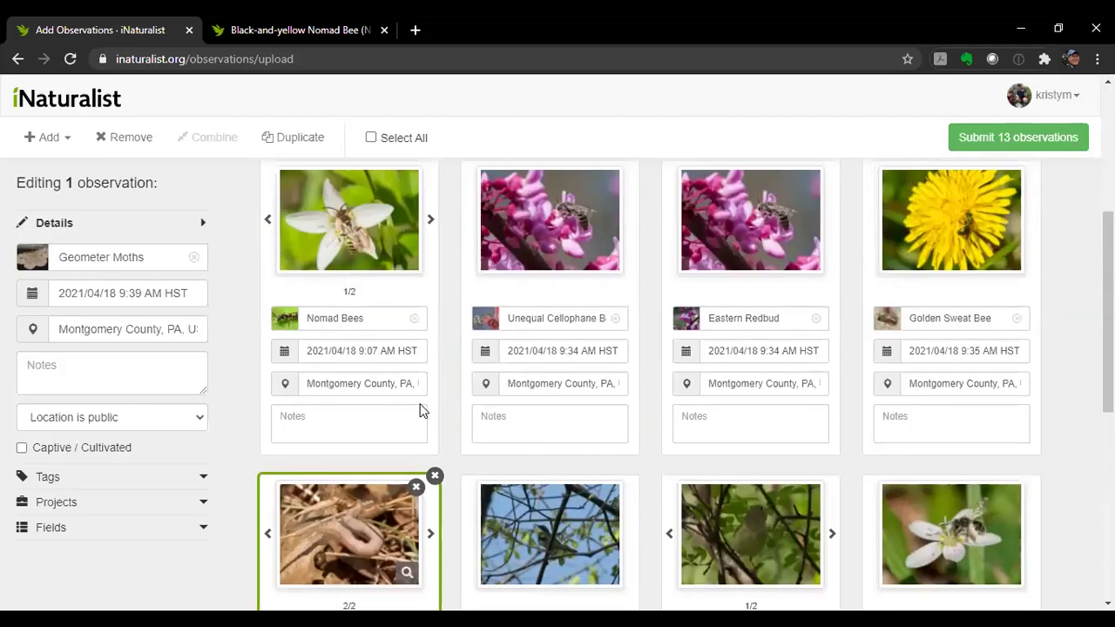
scroll(396, 322, "up", 5)
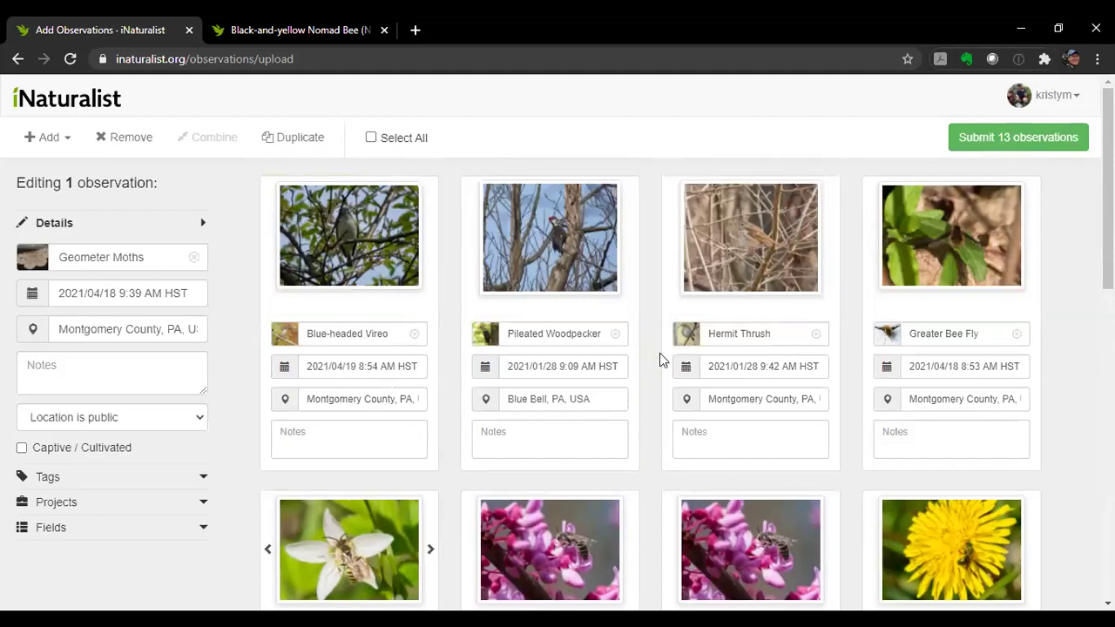
scroll(789, 391, "down", 8)
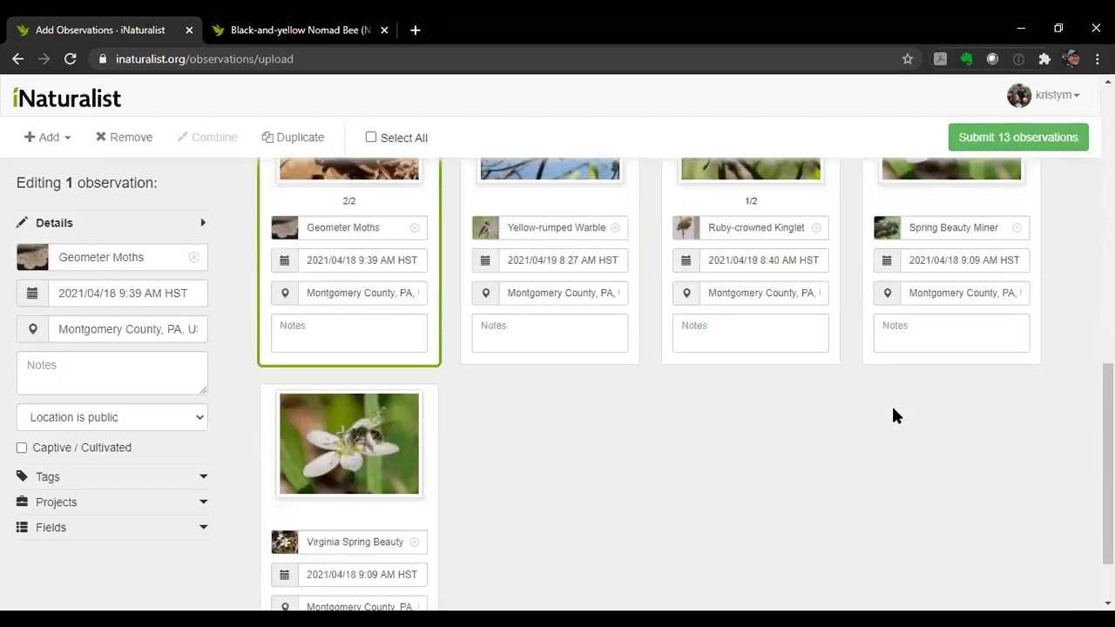
scroll(897, 415, "down", 1)
left_click(976, 144)
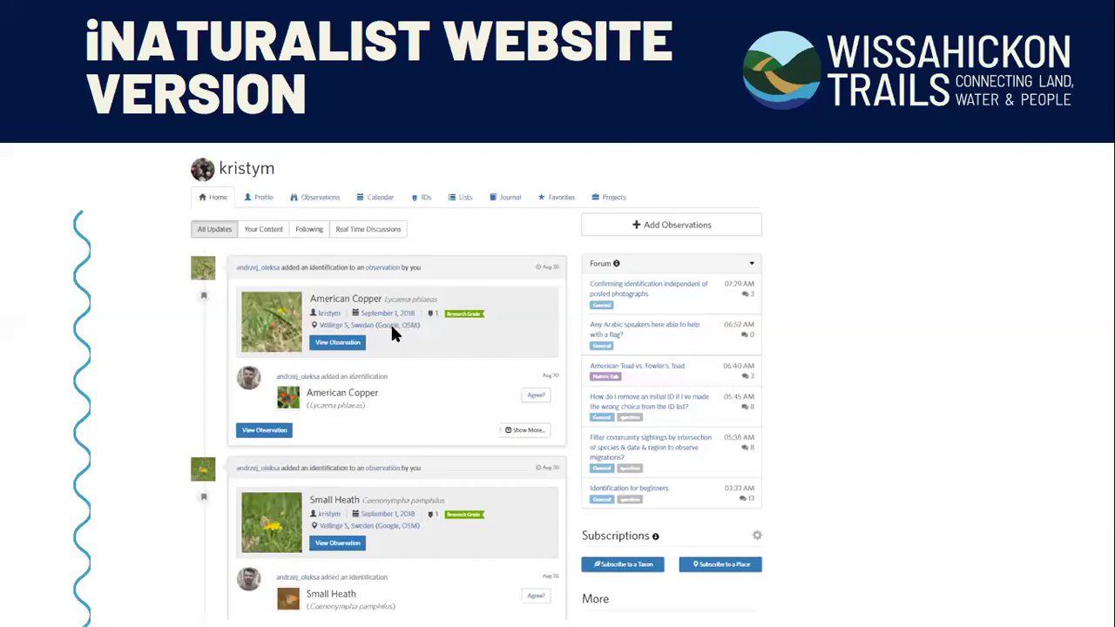
key("Right")
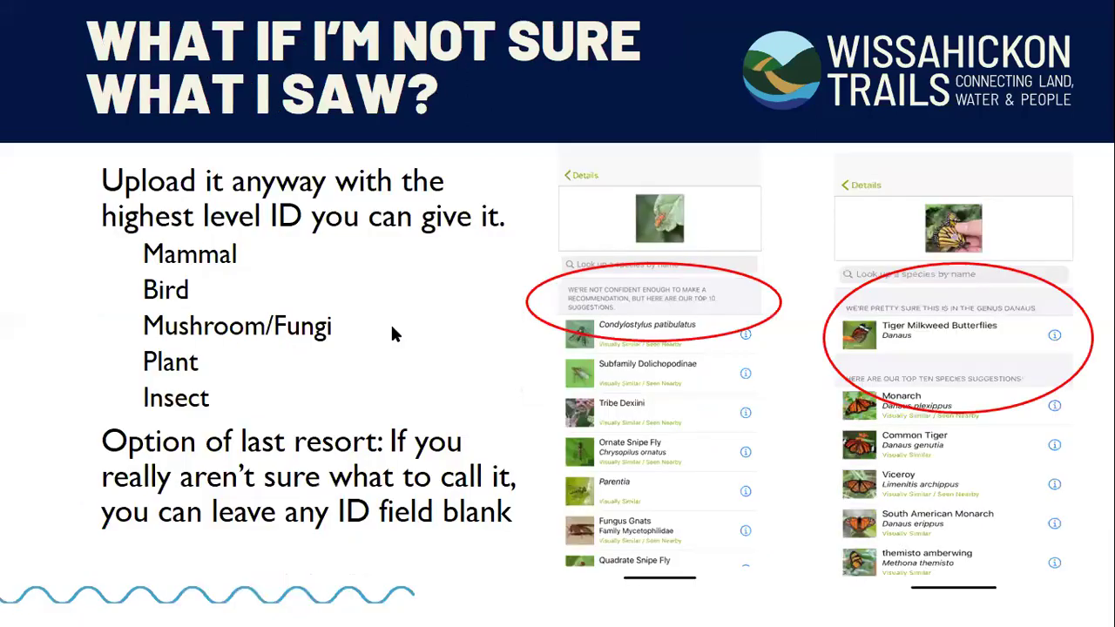